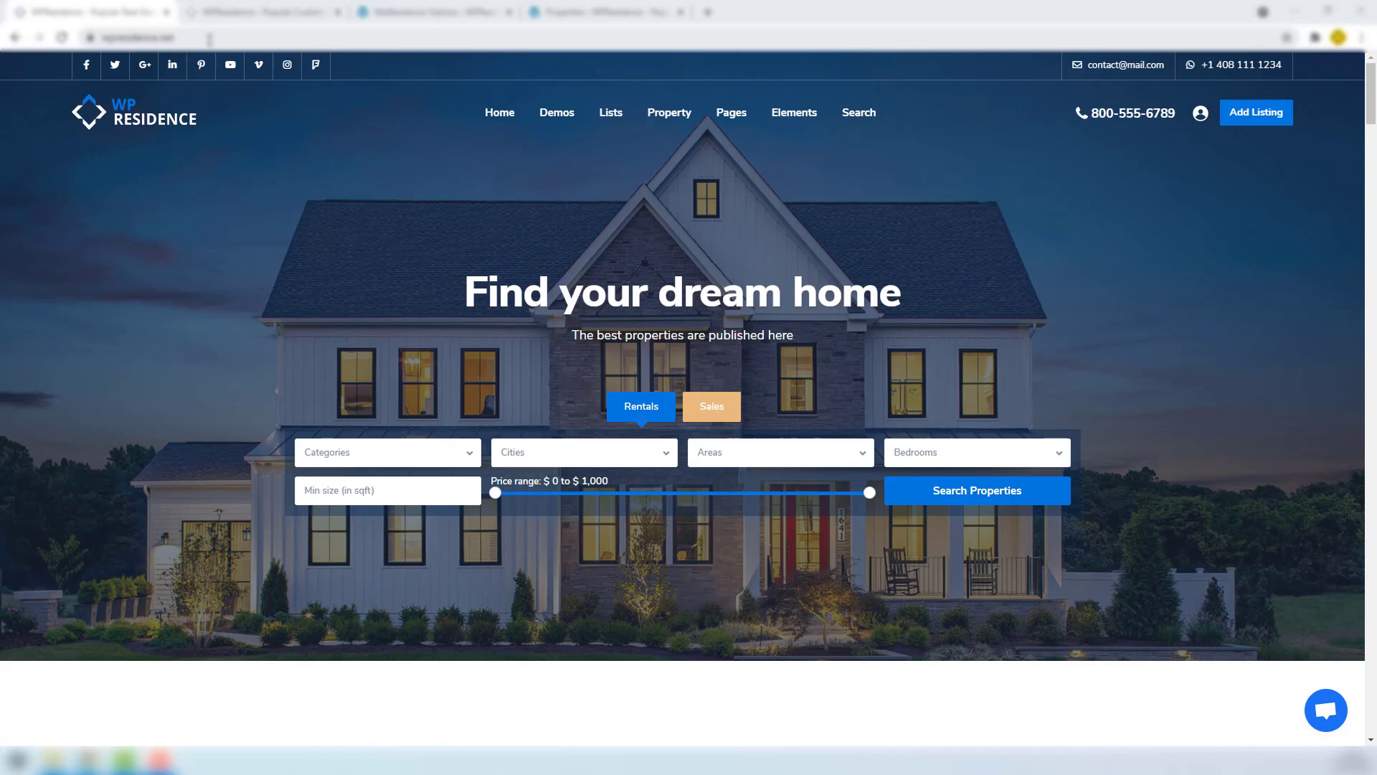
Switch to the admin-logged demo site showing the full four-row advanced search form.
{"action": "left_click", "coordinate": [233, 8]}
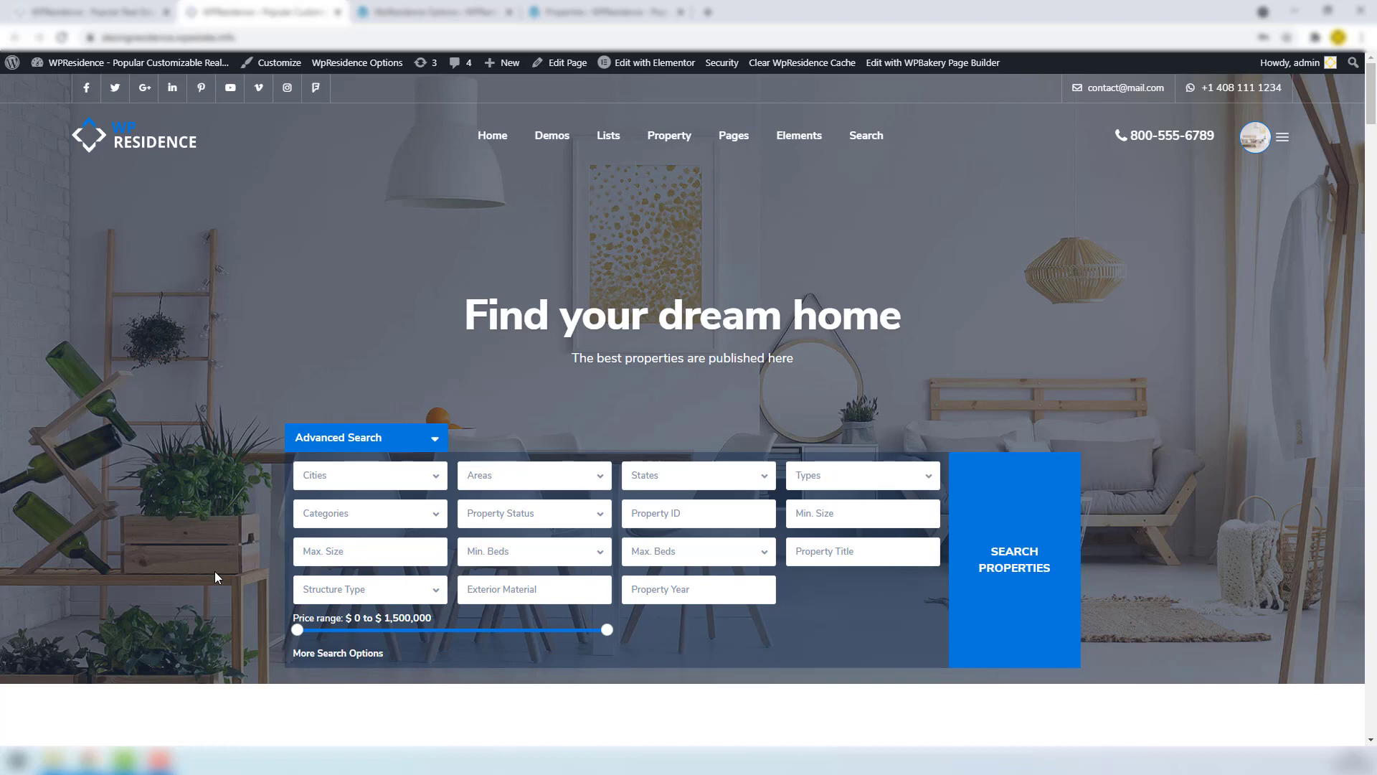
Go to WpResidence Options, Search > Advanced Search Display > Advanced Search Form.
{"action": "left_click", "coordinate": [406, 13]}
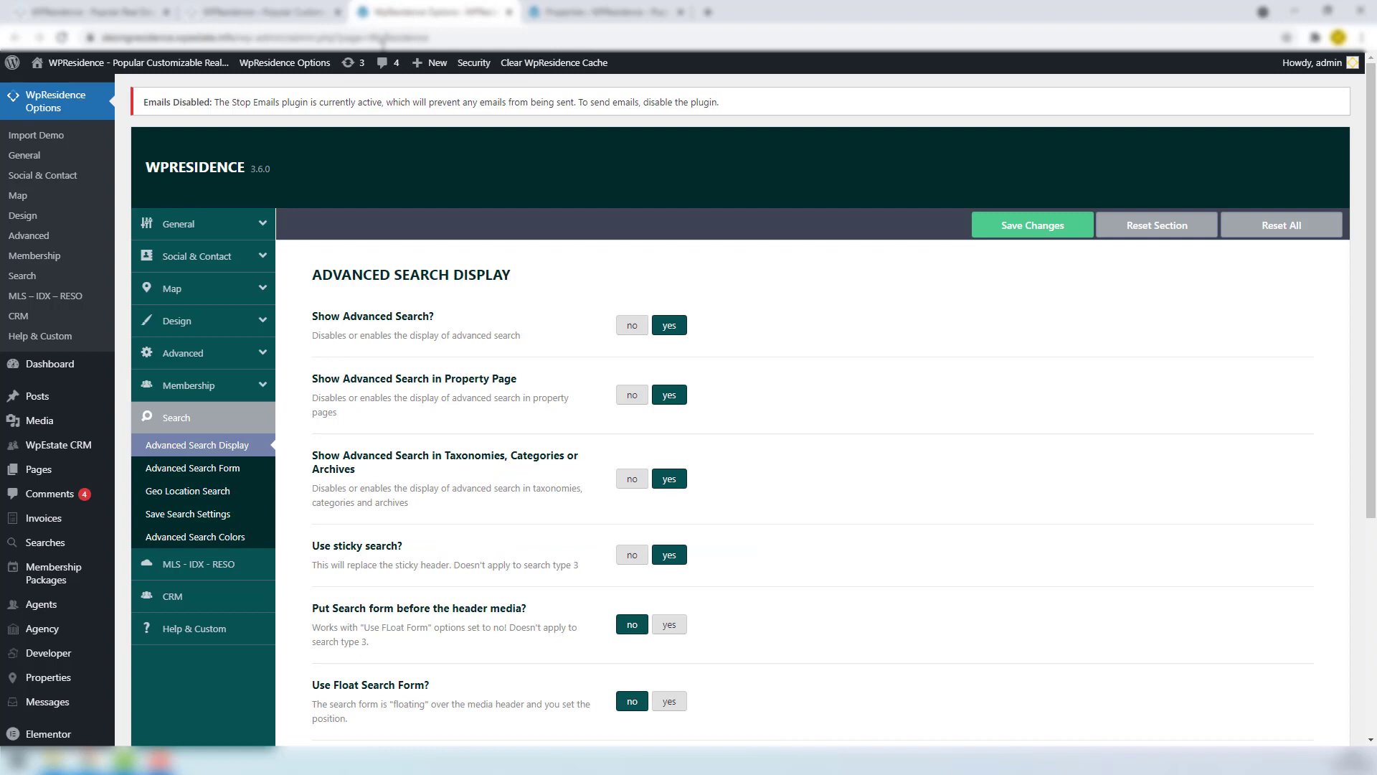
{"action": "left_click", "coordinate": [250, 448]}
{"action": "left_click", "coordinate": [200, 467]}
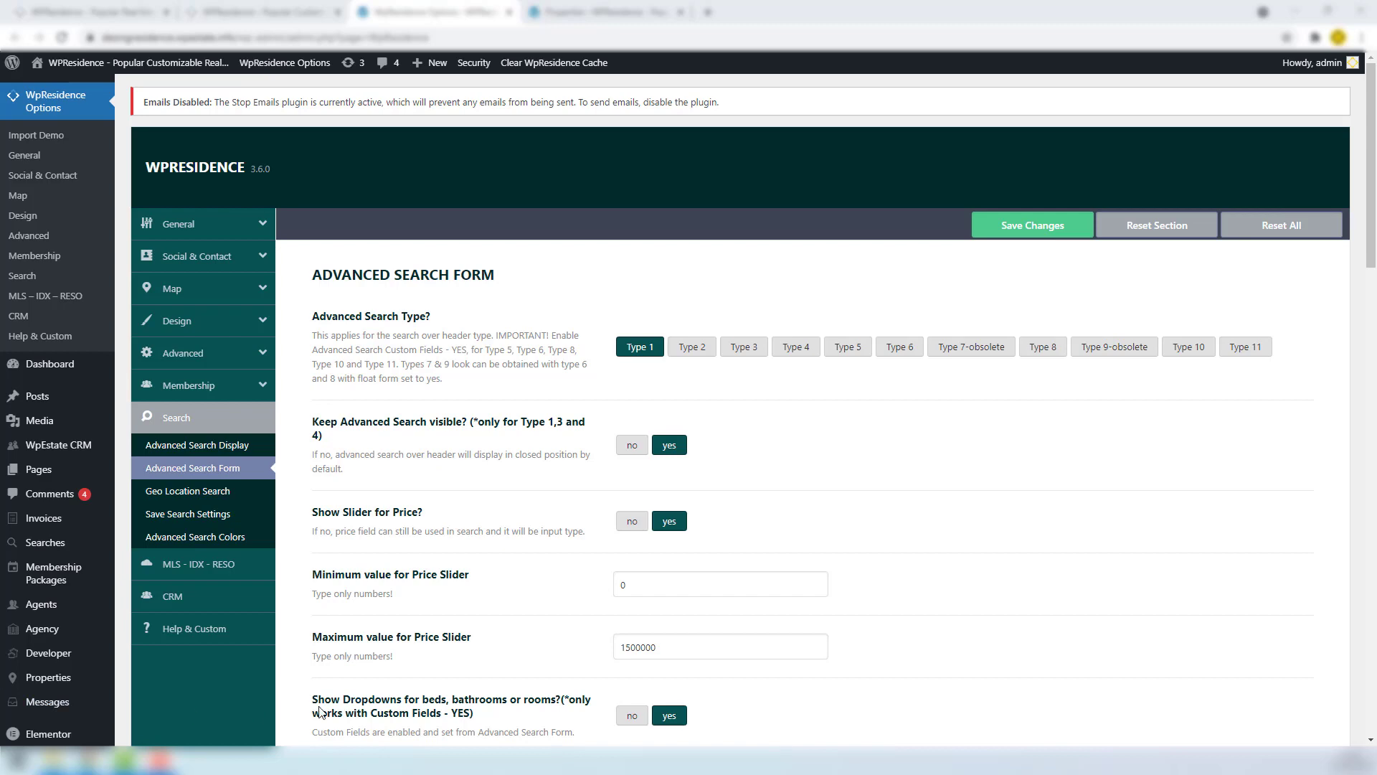
Scroll through the Advanced Search Form options, then glance at the admin Properties list.
{"action": "scroll", "coordinate": [624, 702], "scroll_direction": "down", "scroll_amount": 5}
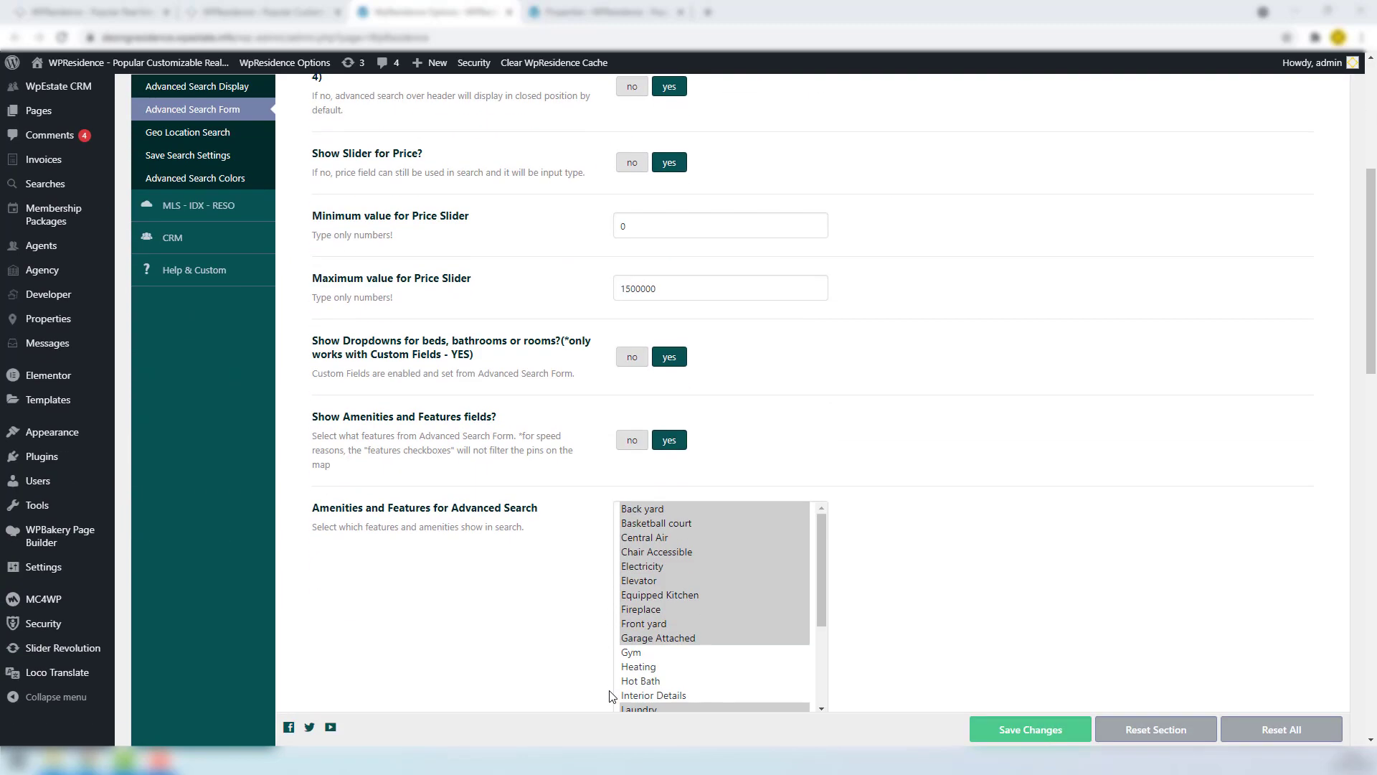
{"action": "scroll", "coordinate": [611, 695], "scroll_direction": "down", "scroll_amount": 4}
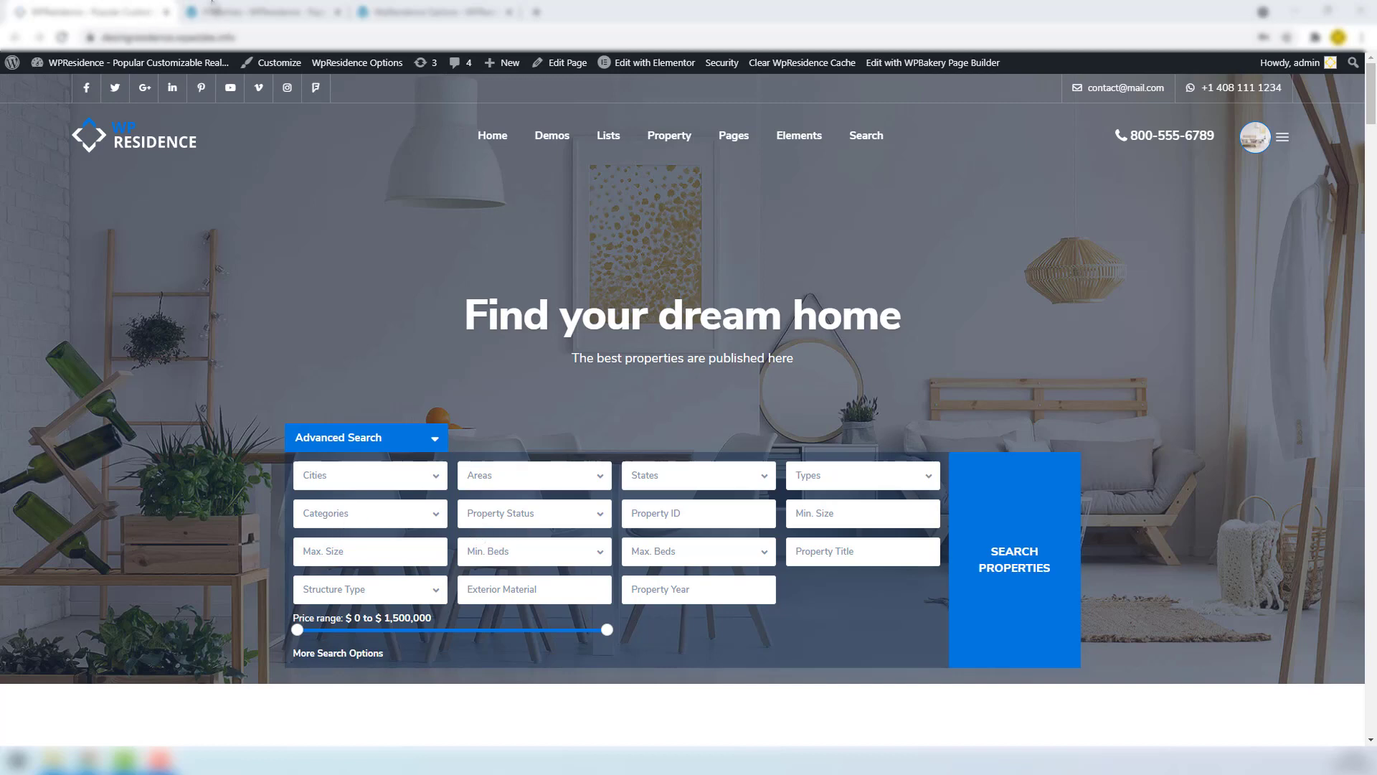
{"action": "left_click", "coordinate": [259, 6]}
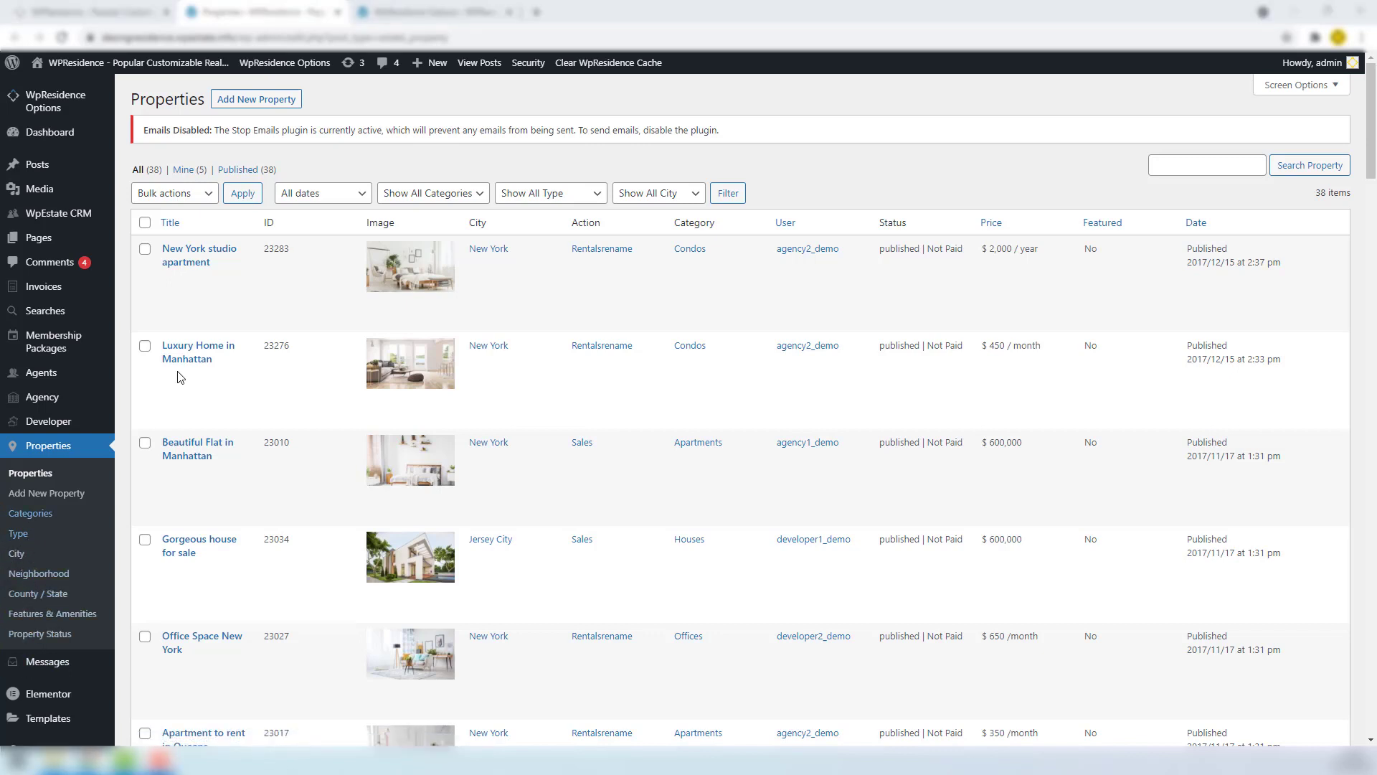
Return to the search settings and reopen Advanced Search Display.
{"action": "left_click", "coordinate": [433, 10]}
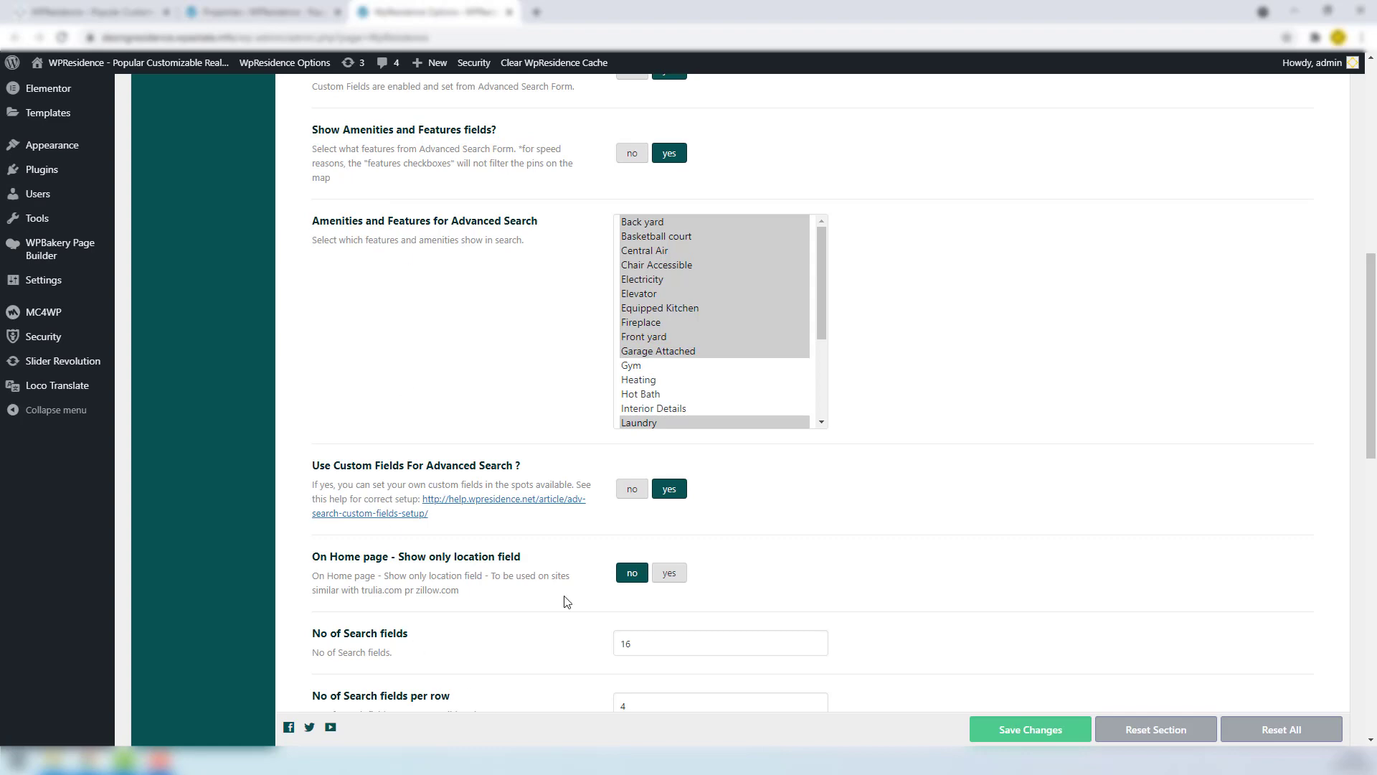
{"action": "scroll", "coordinate": [564, 601], "scroll_direction": "down", "scroll_amount": 8}
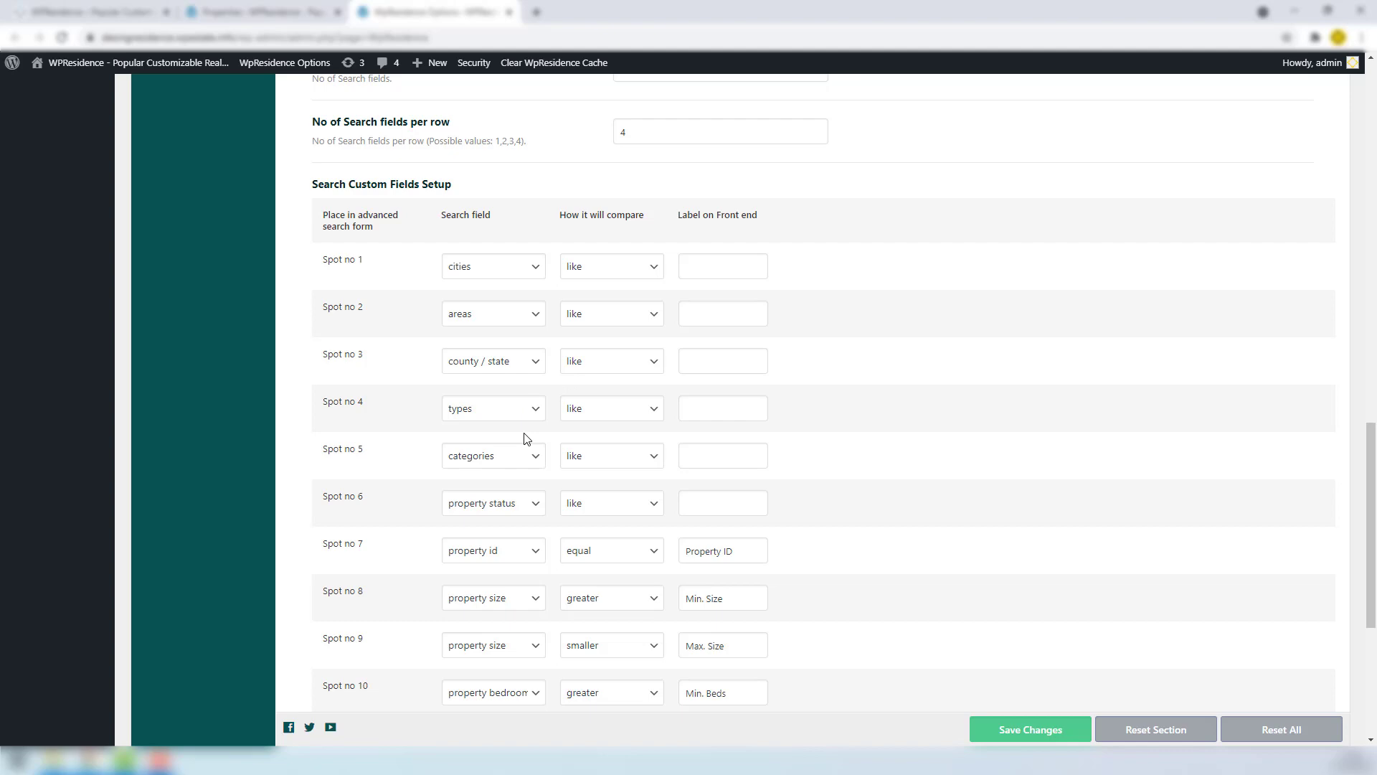
{"action": "scroll", "coordinate": [523, 440], "scroll_direction": "up", "scroll_amount": 4}
{"action": "scroll", "coordinate": [419, 678], "scroll_direction": "up", "scroll_amount": 1}
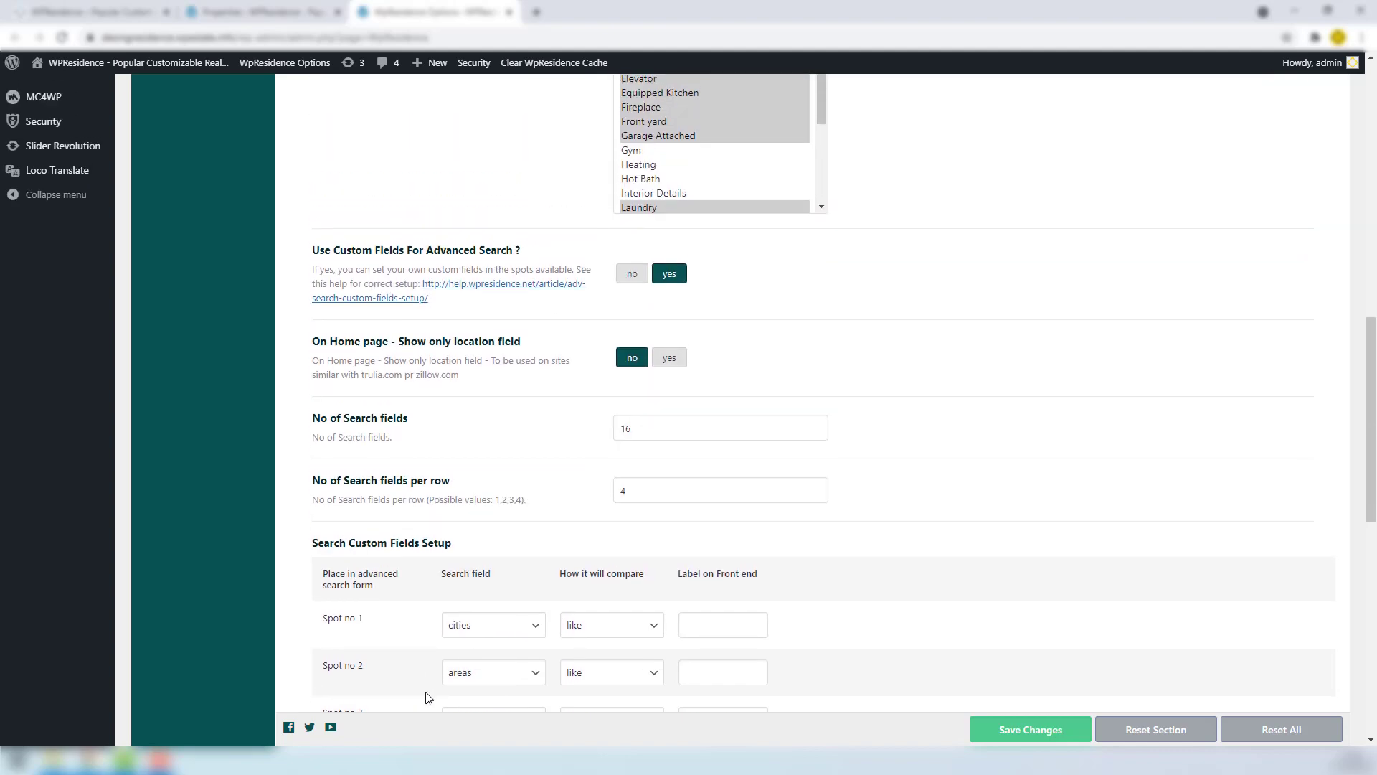
{"action": "scroll", "coordinate": [430, 697], "scroll_direction": "up", "scroll_amount": 2}
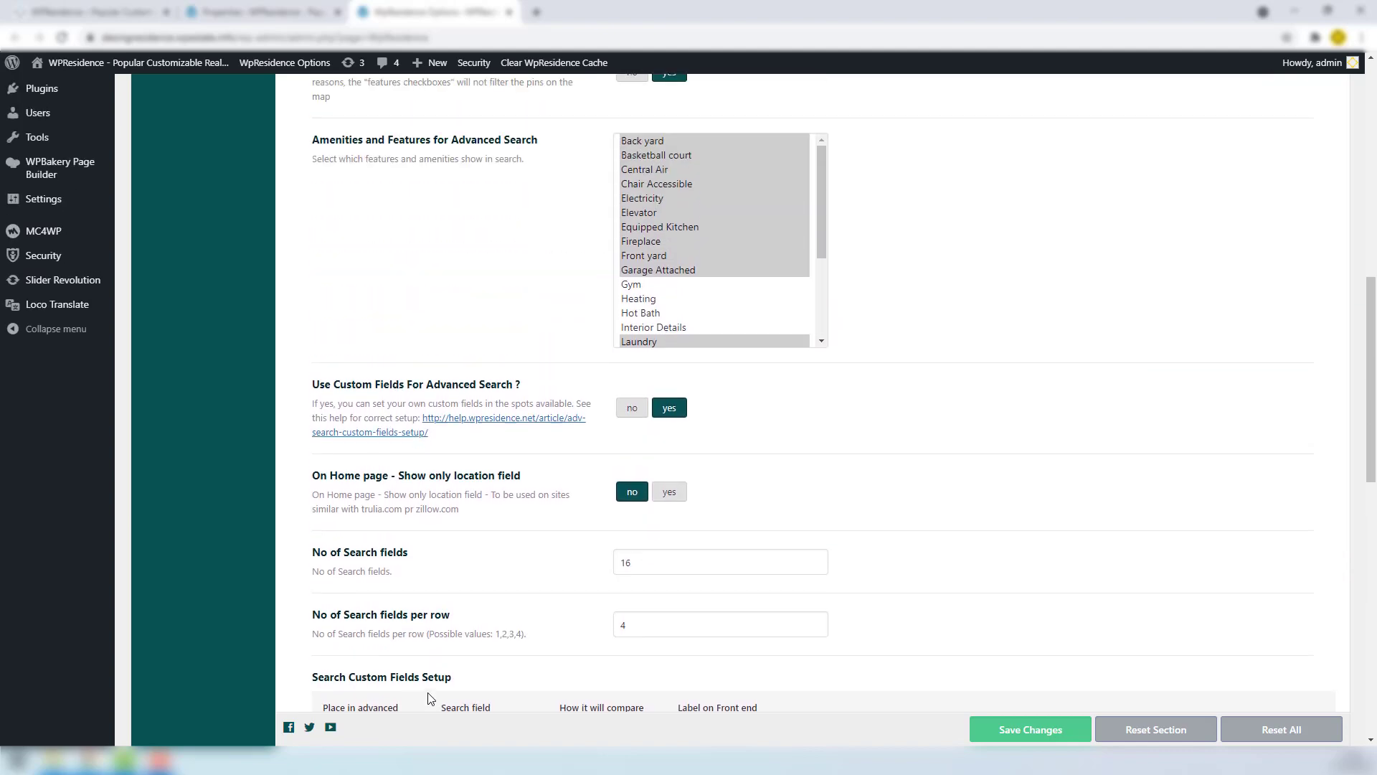
{"action": "scroll", "coordinate": [434, 692], "scroll_direction": "up", "scroll_amount": 5}
{"action": "scroll", "coordinate": [439, 688], "scroll_direction": "up", "scroll_amount": 2}
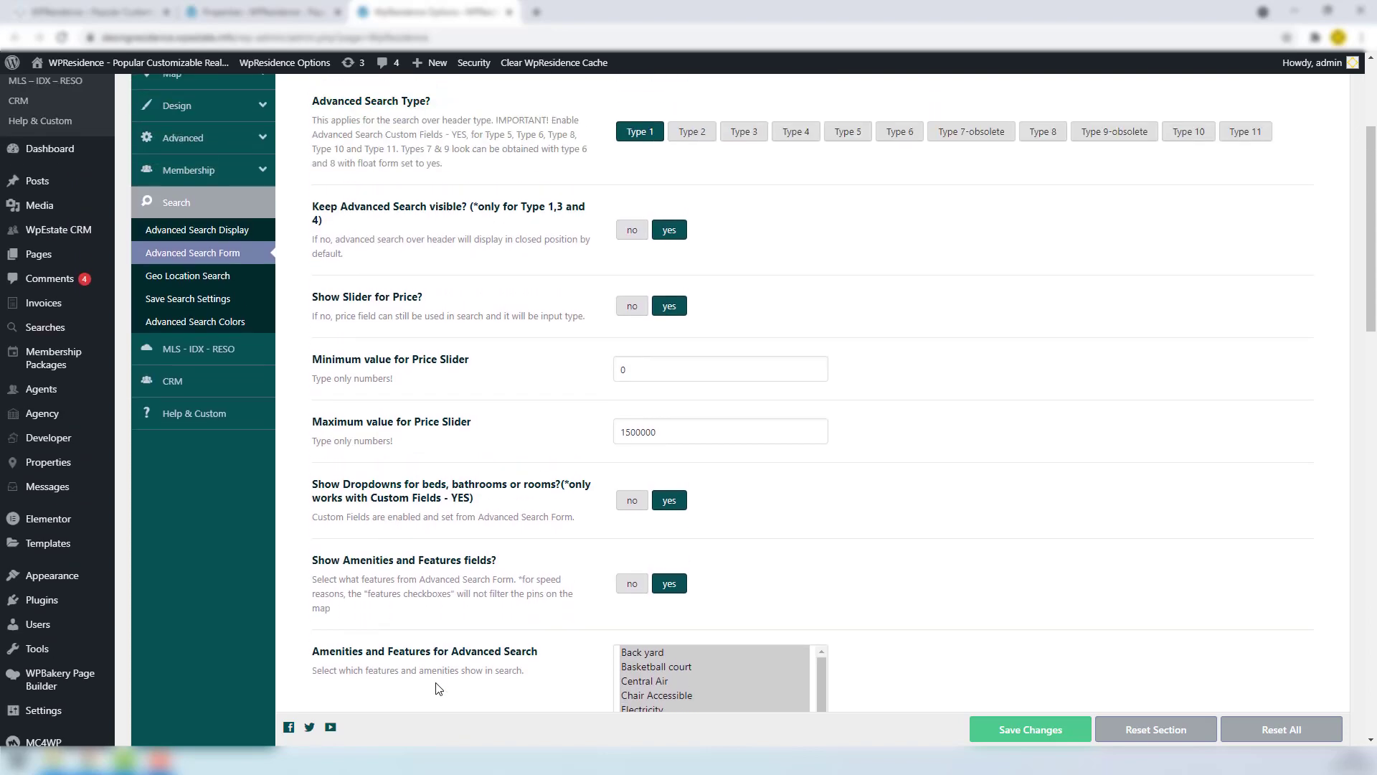
{"action": "scroll", "coordinate": [439, 689], "scroll_direction": "up", "scroll_amount": 2}
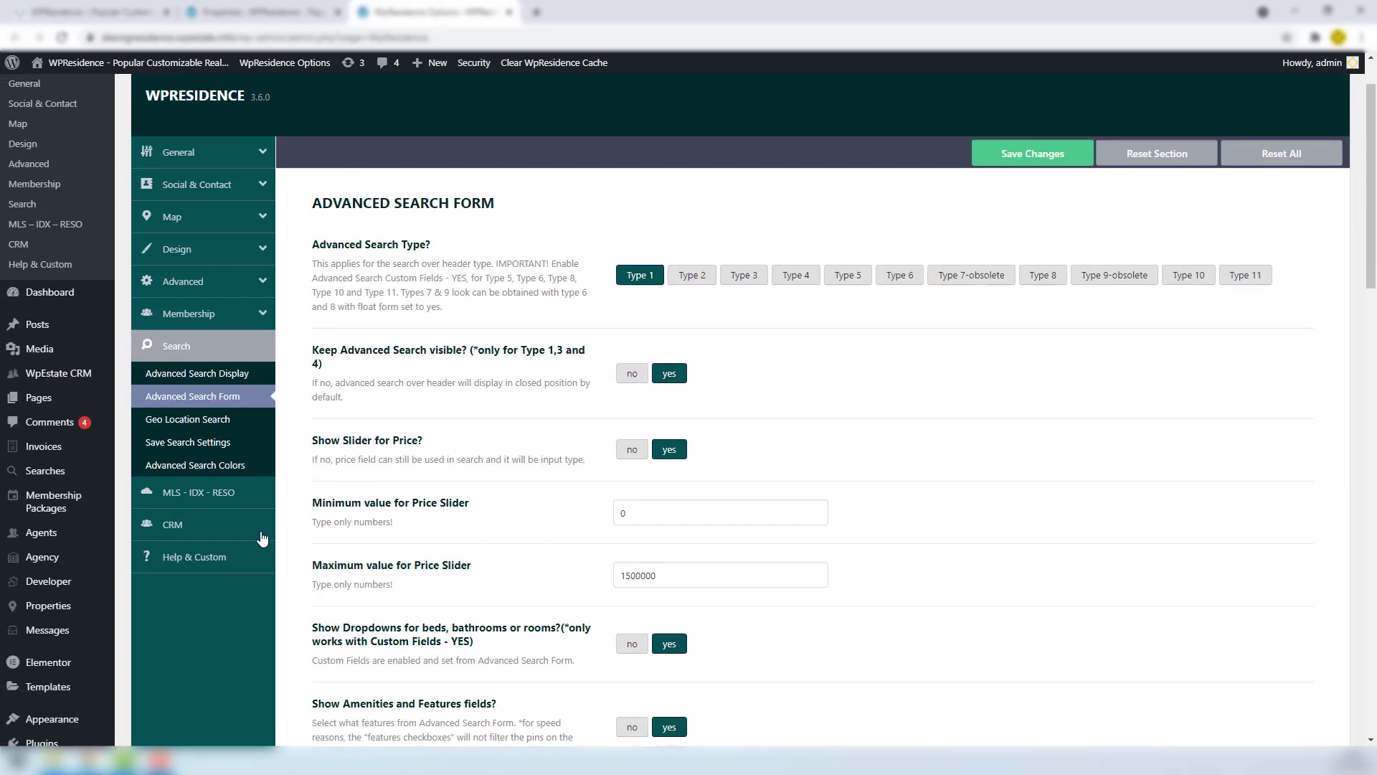
{"action": "left_click", "coordinate": [222, 364]}
{"action": "scroll", "coordinate": [618, 632], "scroll_direction": "down", "scroll_amount": 3}
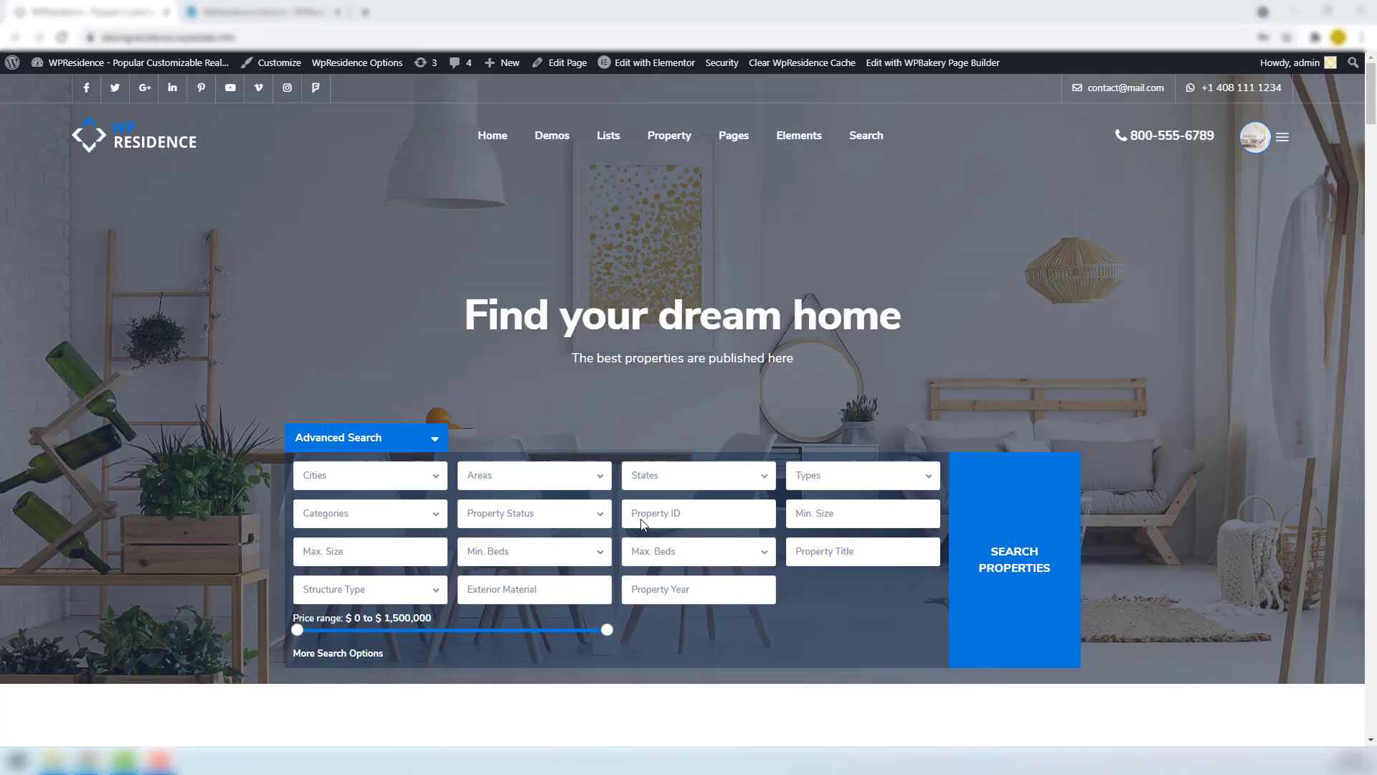
Note the homepage Property ID field, then view Search Custom Fields Setup spot 7 (property id, equal).
{"action": "left_click", "coordinate": [642, 518]}
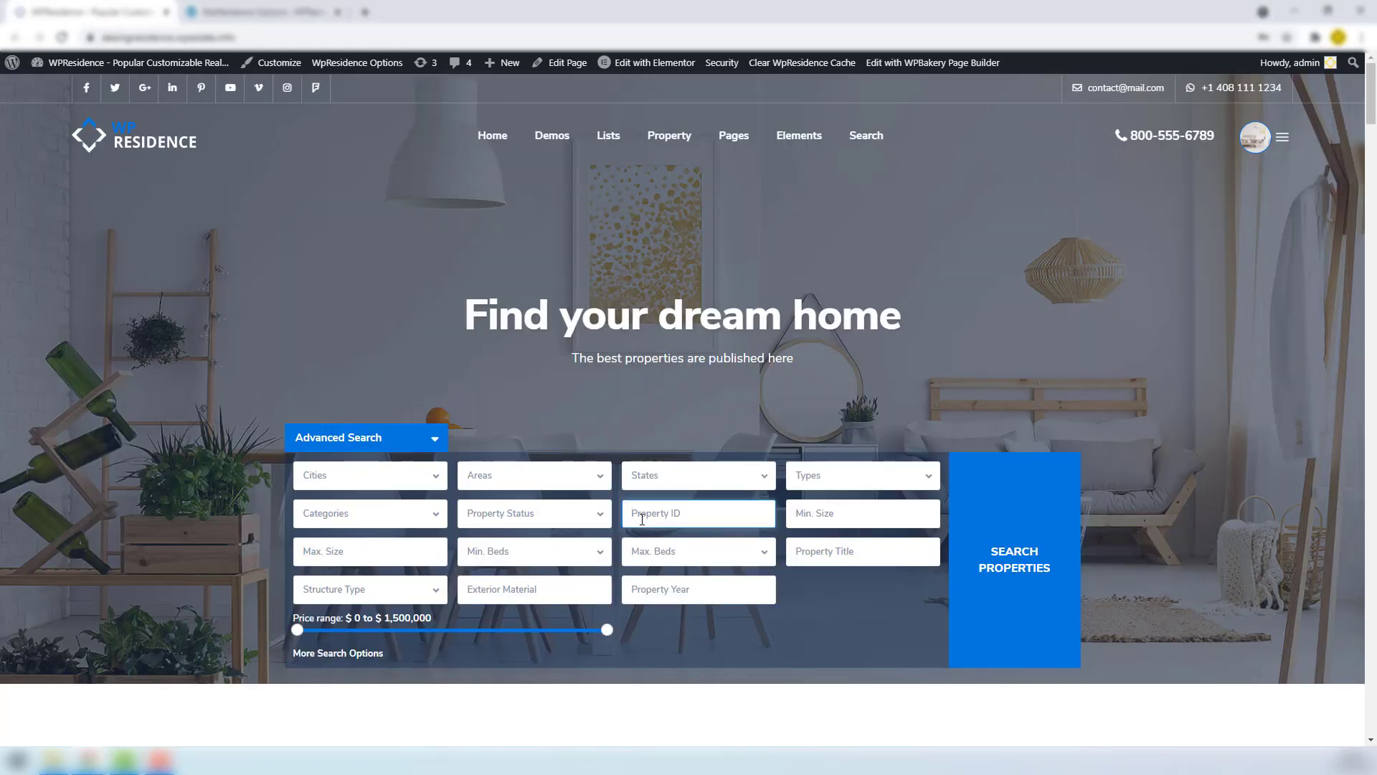
{"action": "left_click", "coordinate": [240, 14]}
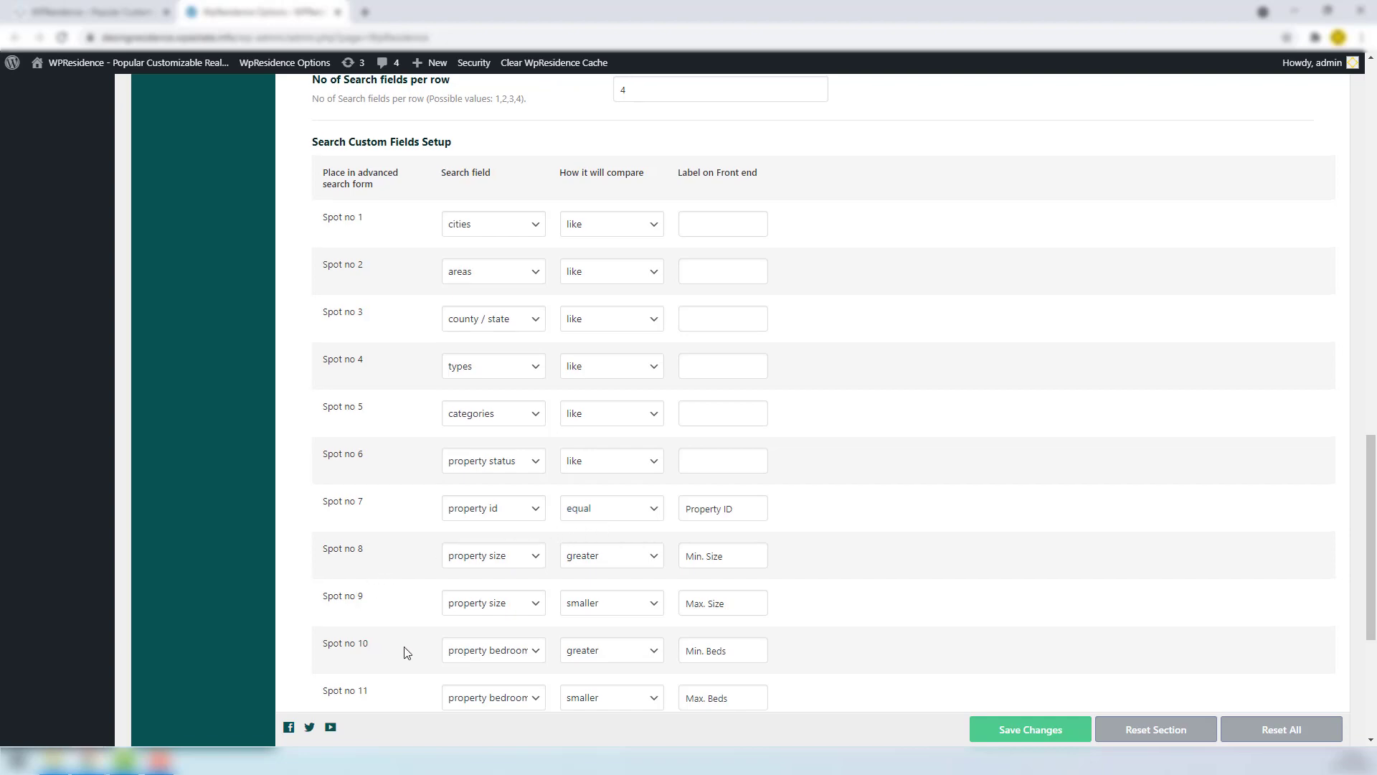
{"action": "scroll", "coordinate": [405, 651], "scroll_direction": "up", "scroll_amount": 20}
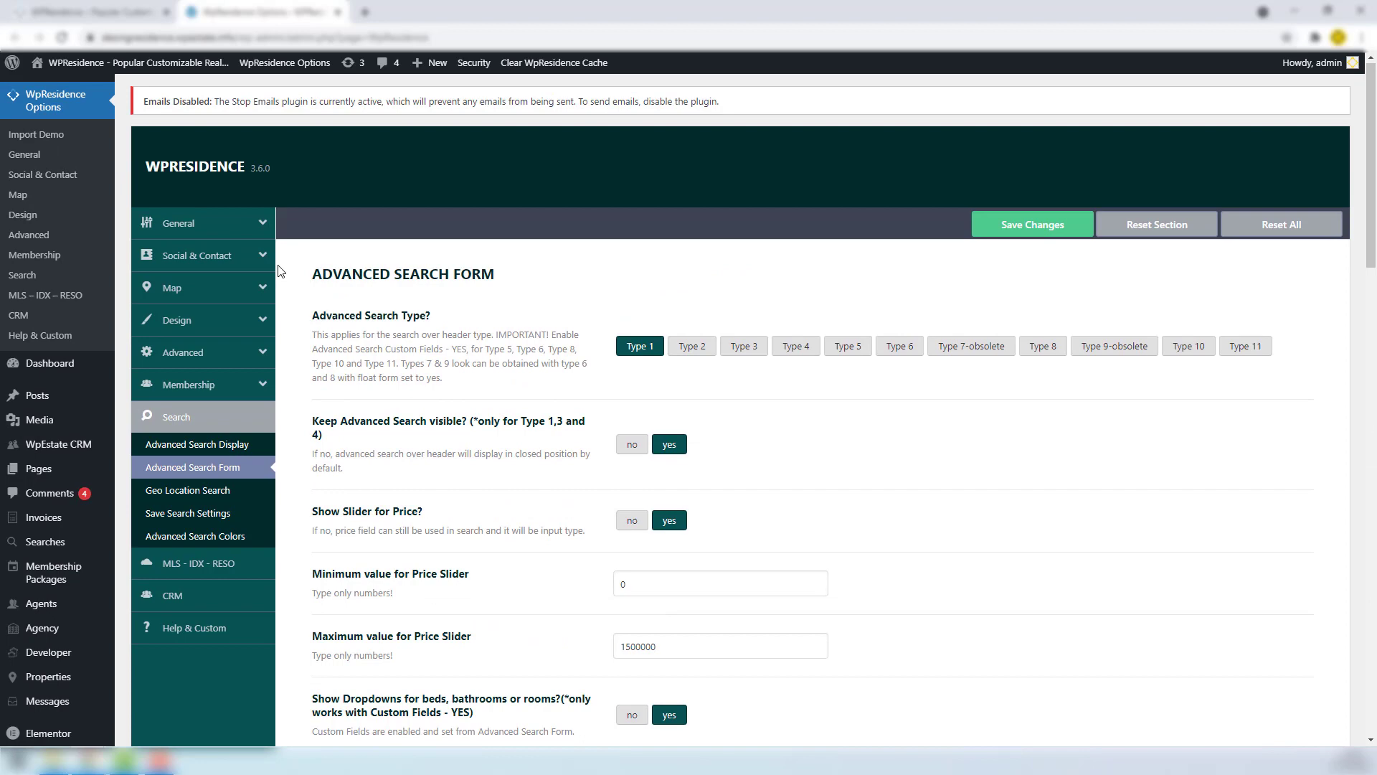
{"action": "left_click", "coordinate": [229, 223]}
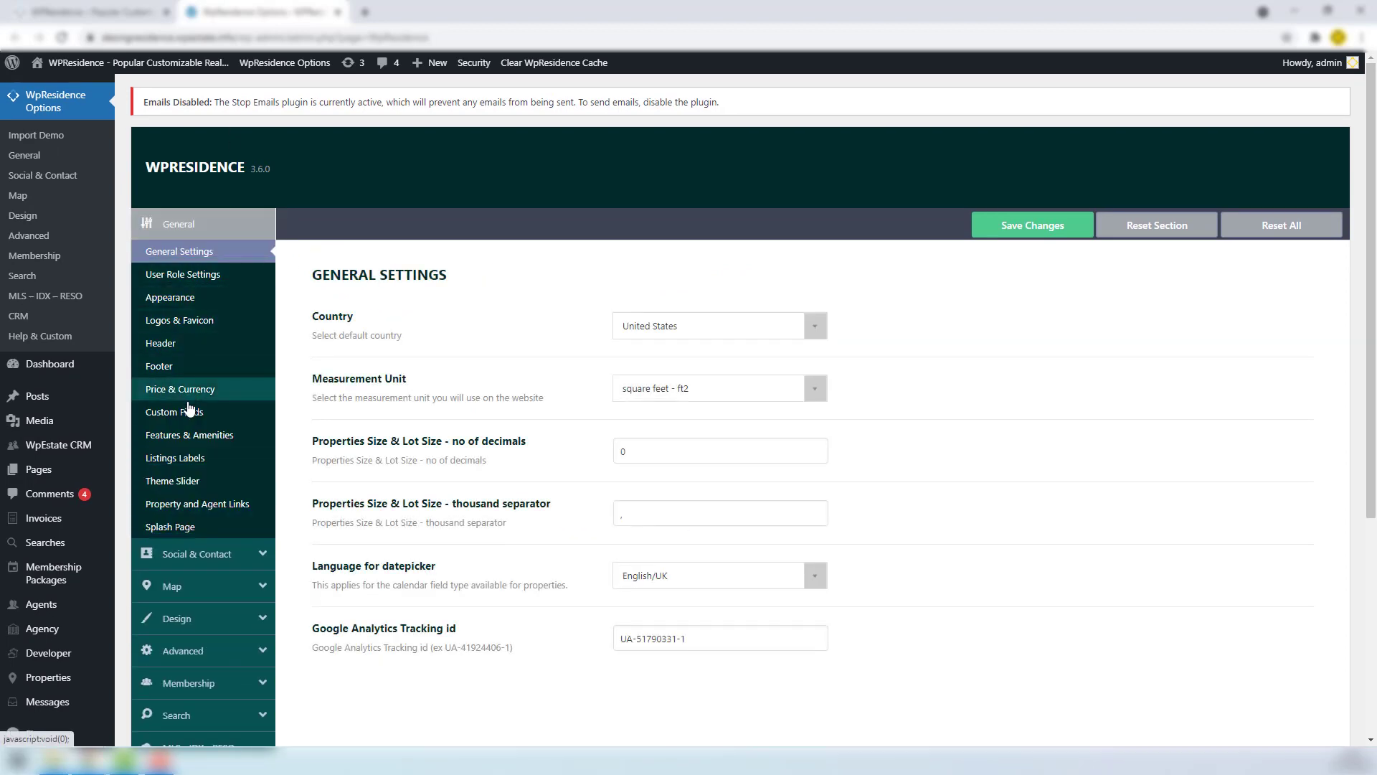
{"action": "left_click", "coordinate": [190, 411]}
{"action": "scroll", "coordinate": [636, 416], "scroll_direction": "down", "scroll_amount": 10}
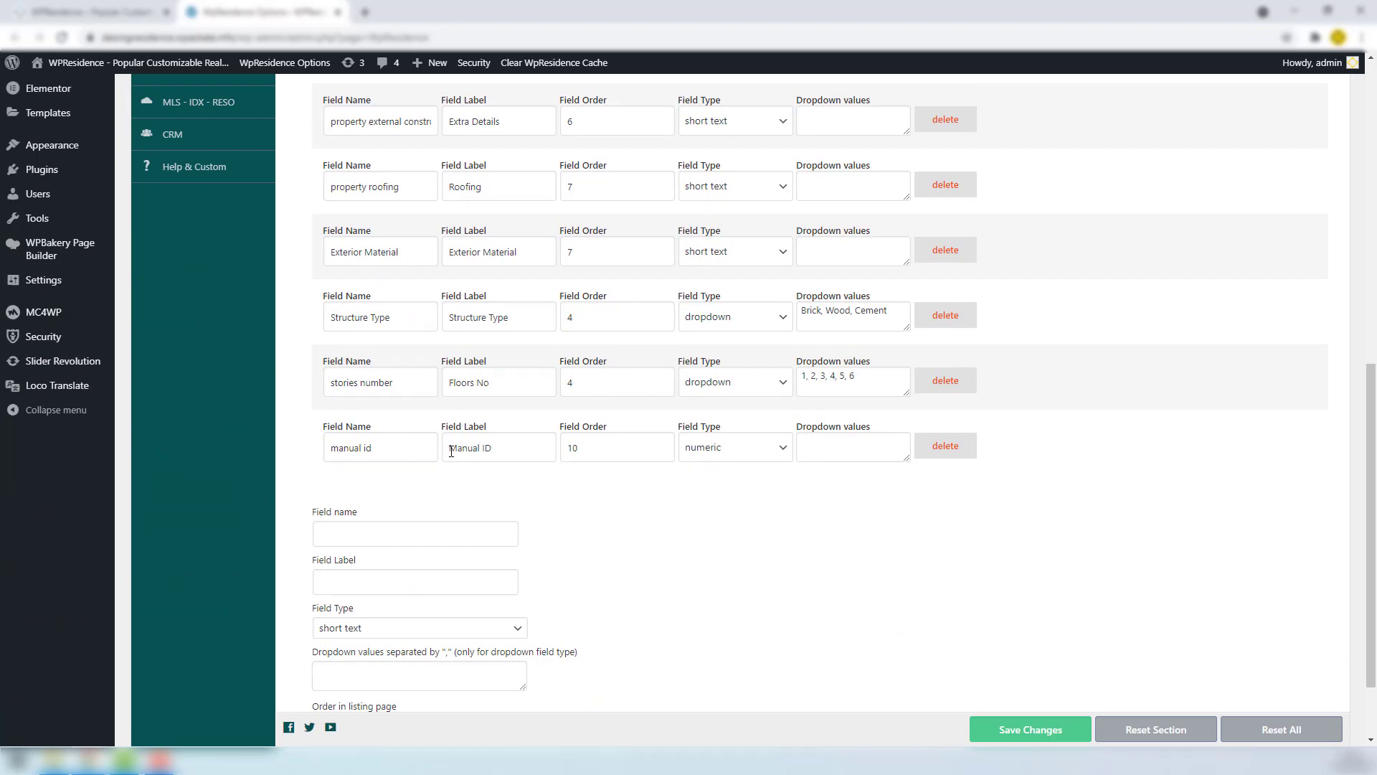
{"action": "scroll", "coordinate": [488, 524], "scroll_direction": "up", "scroll_amount": 5}
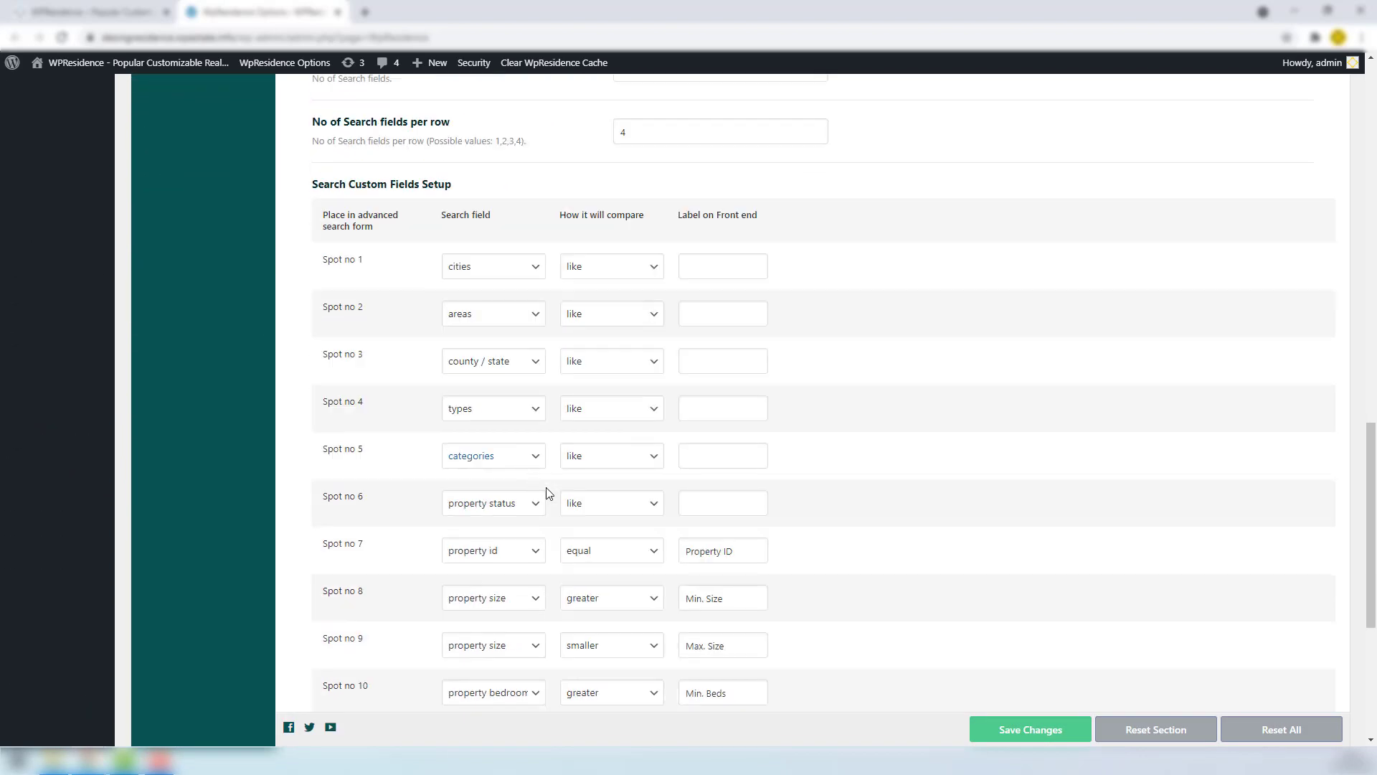
Set spot 7 to the manual id field labelled 'Manual ID' and save the settings.
{"action": "left_click", "coordinate": [509, 567]}
{"action": "scroll", "coordinate": [508, 513], "scroll_direction": "down", "scroll_amount": 5}
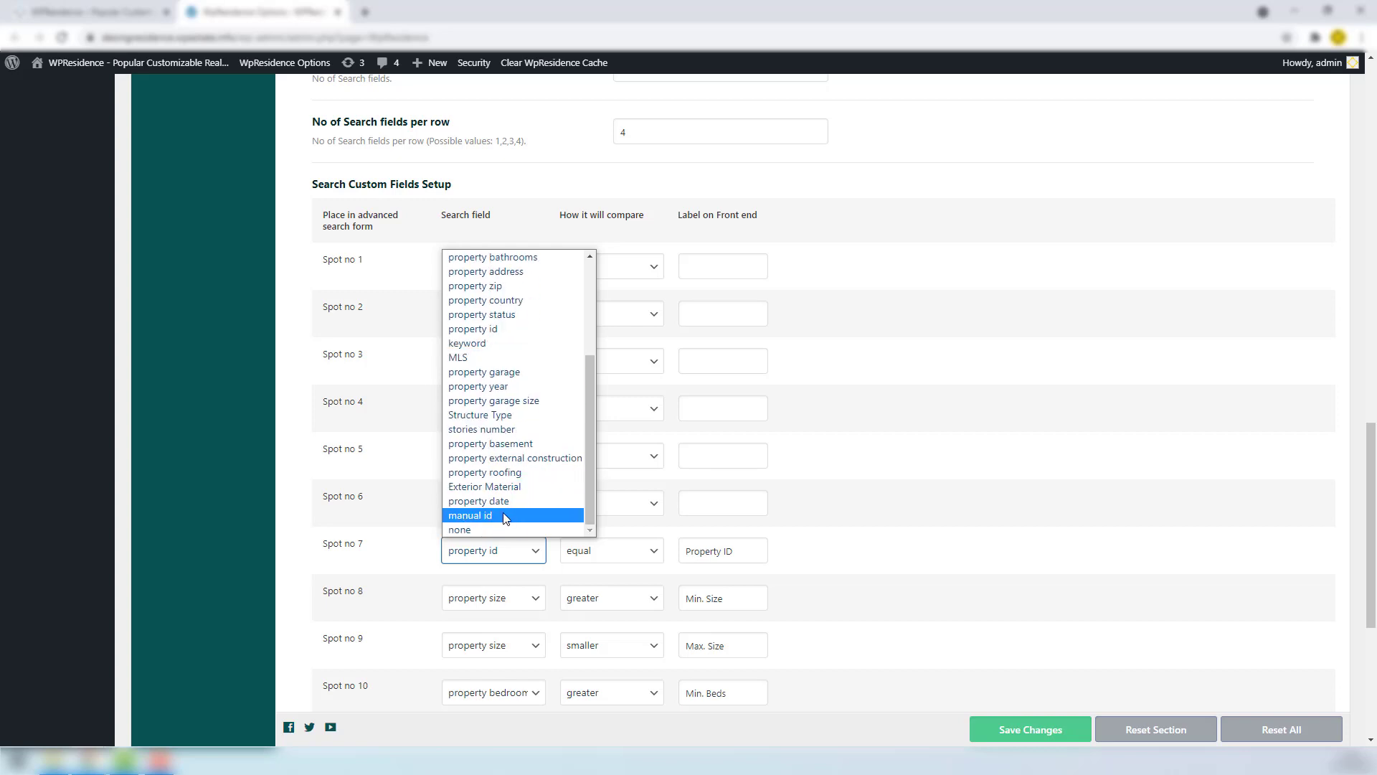
{"action": "left_click", "coordinate": [507, 516]}
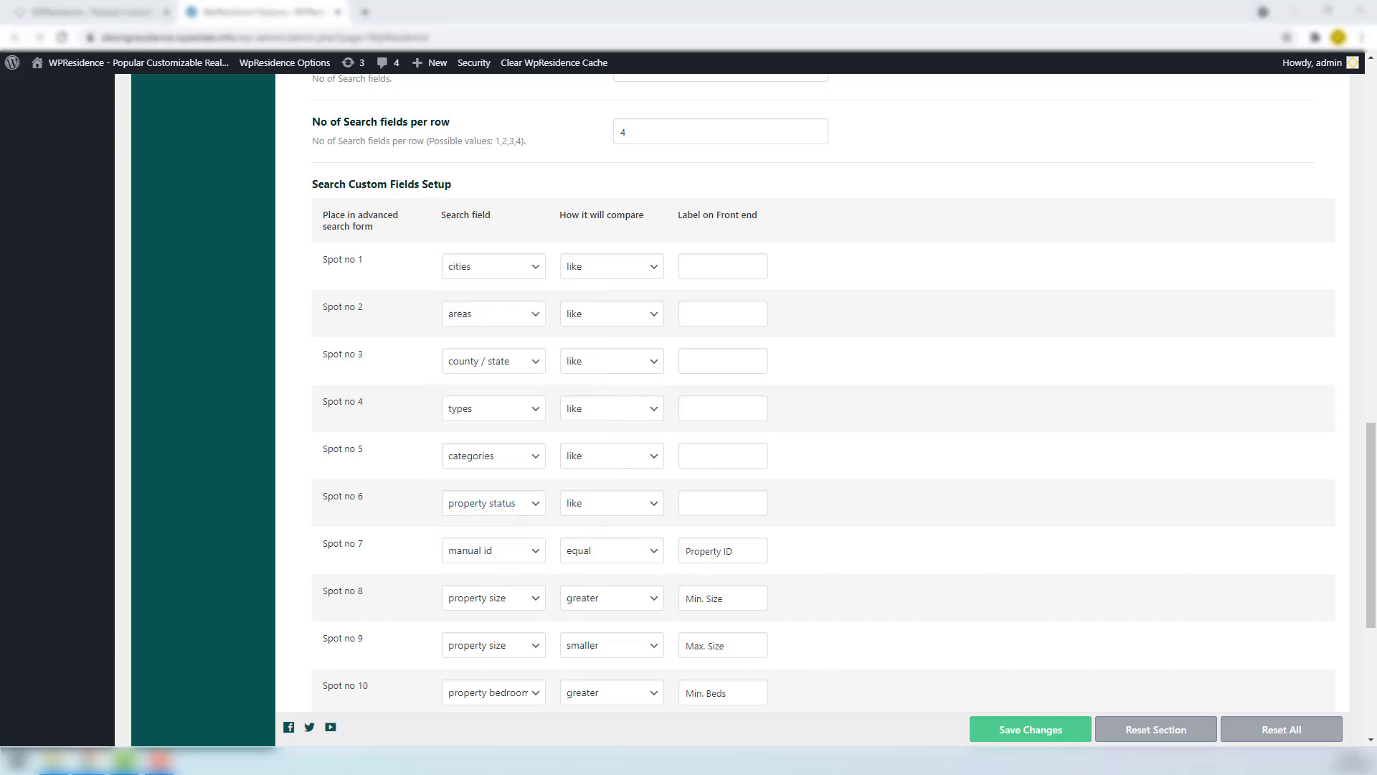
{"action": "key", "text": "Tab"}
{"action": "key", "text": "Tab"}
{"action": "type", "text": "Manual  ID"}
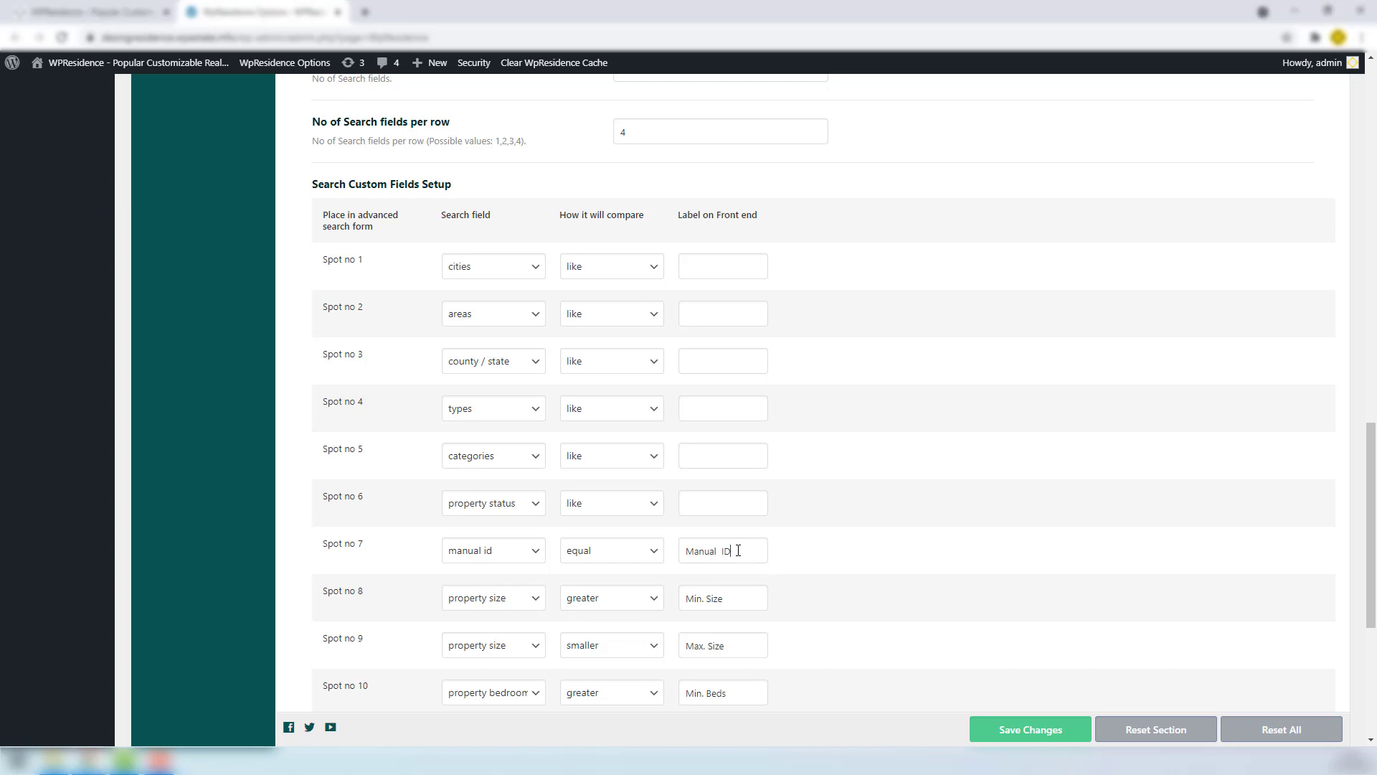
{"action": "left_click", "coordinate": [1016, 733]}
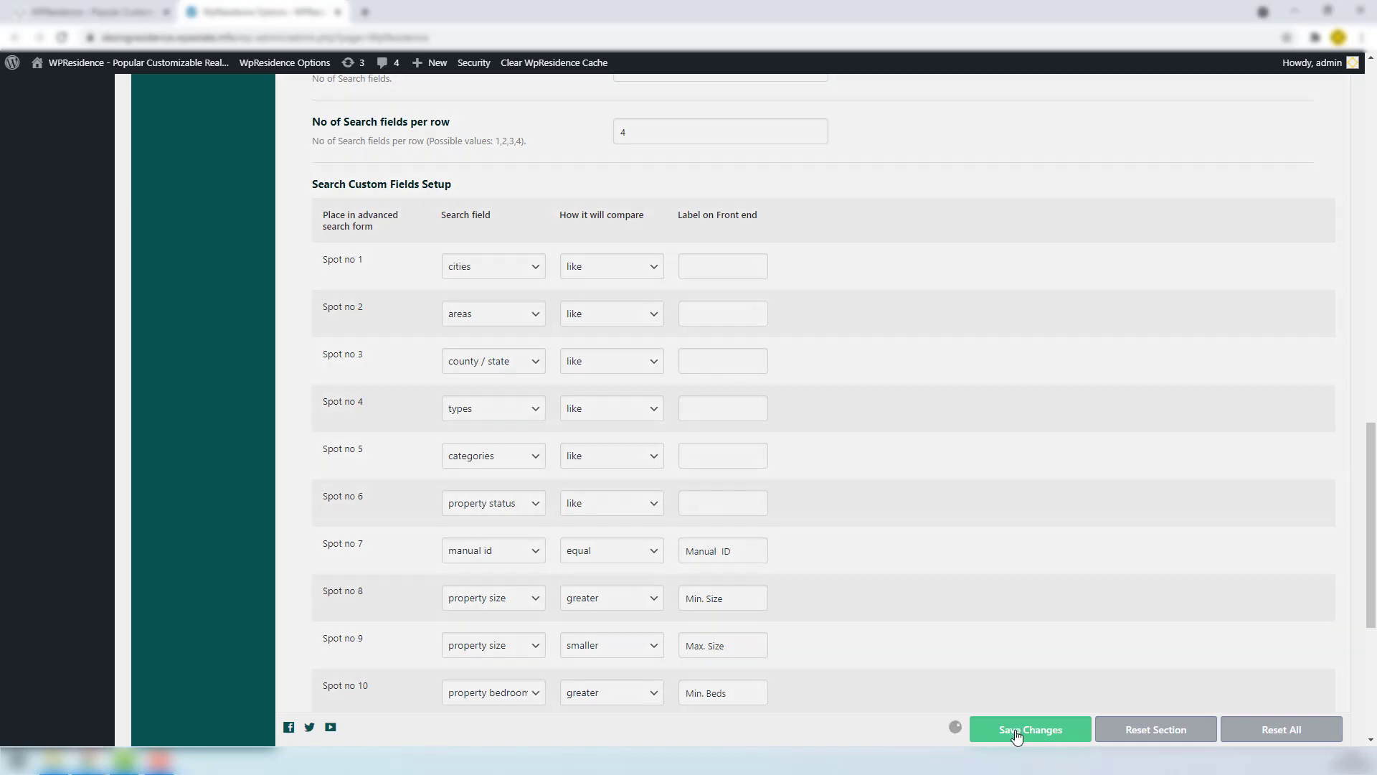
{"action": "key", "text": "ctrl+shift+Tab"}
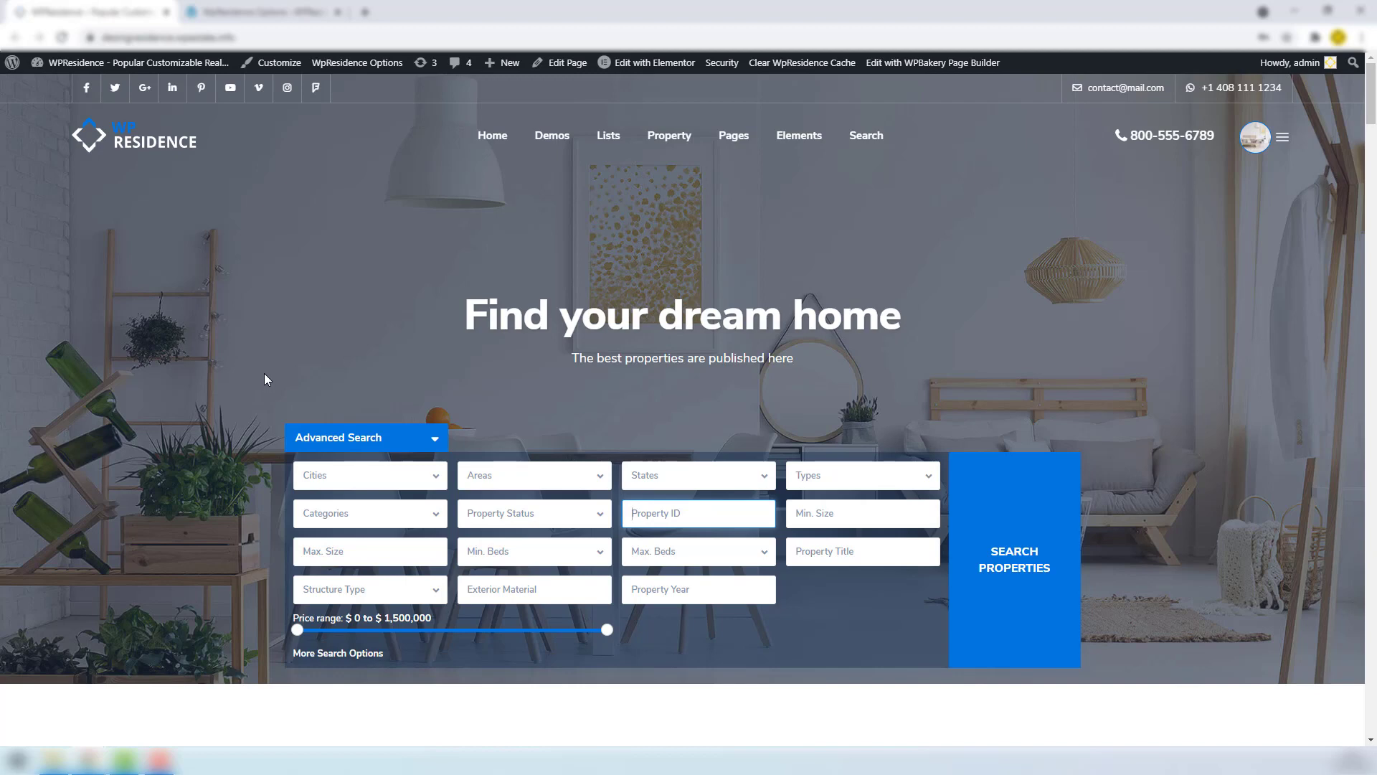
Reload the homepage and check the new Manual ID and Max. Size search fields.
{"action": "key", "text": "F5"}
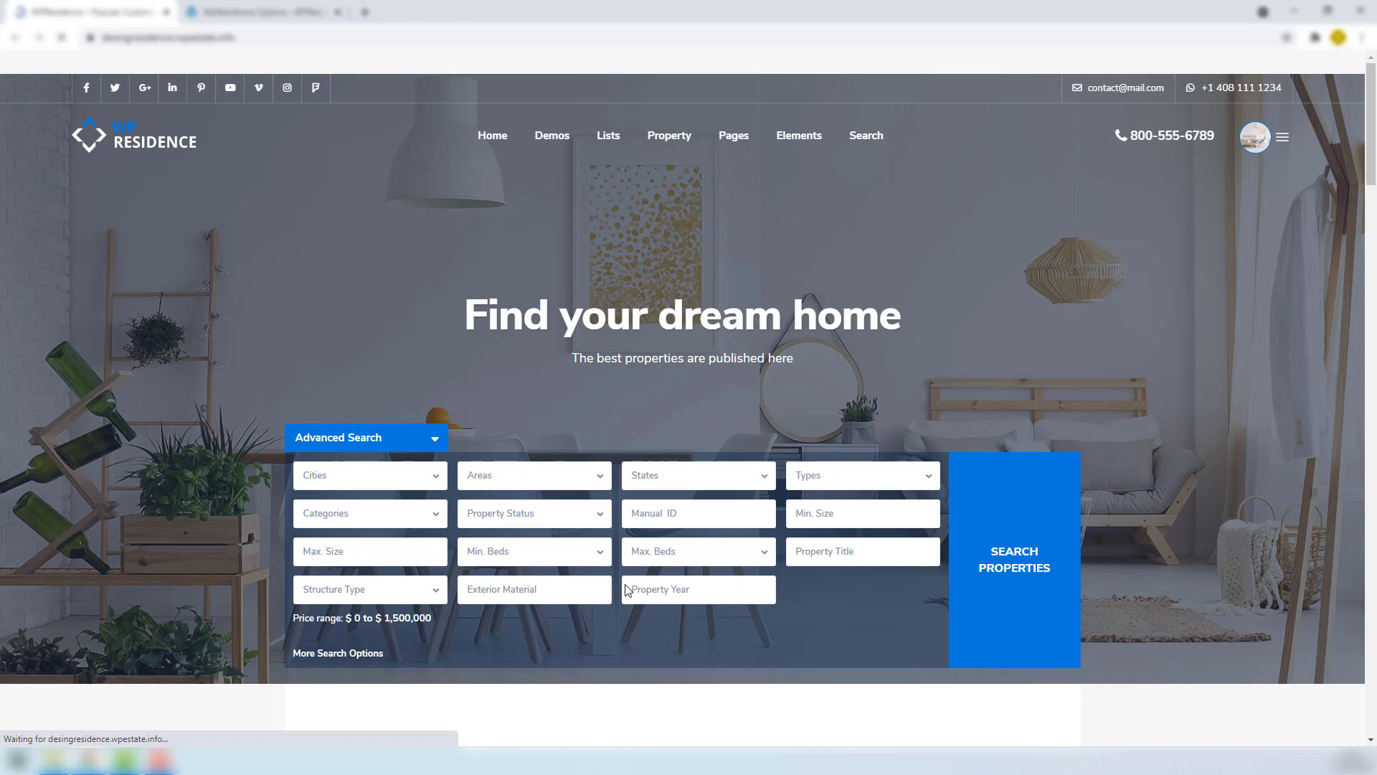
{"action": "left_click", "coordinate": [685, 511]}
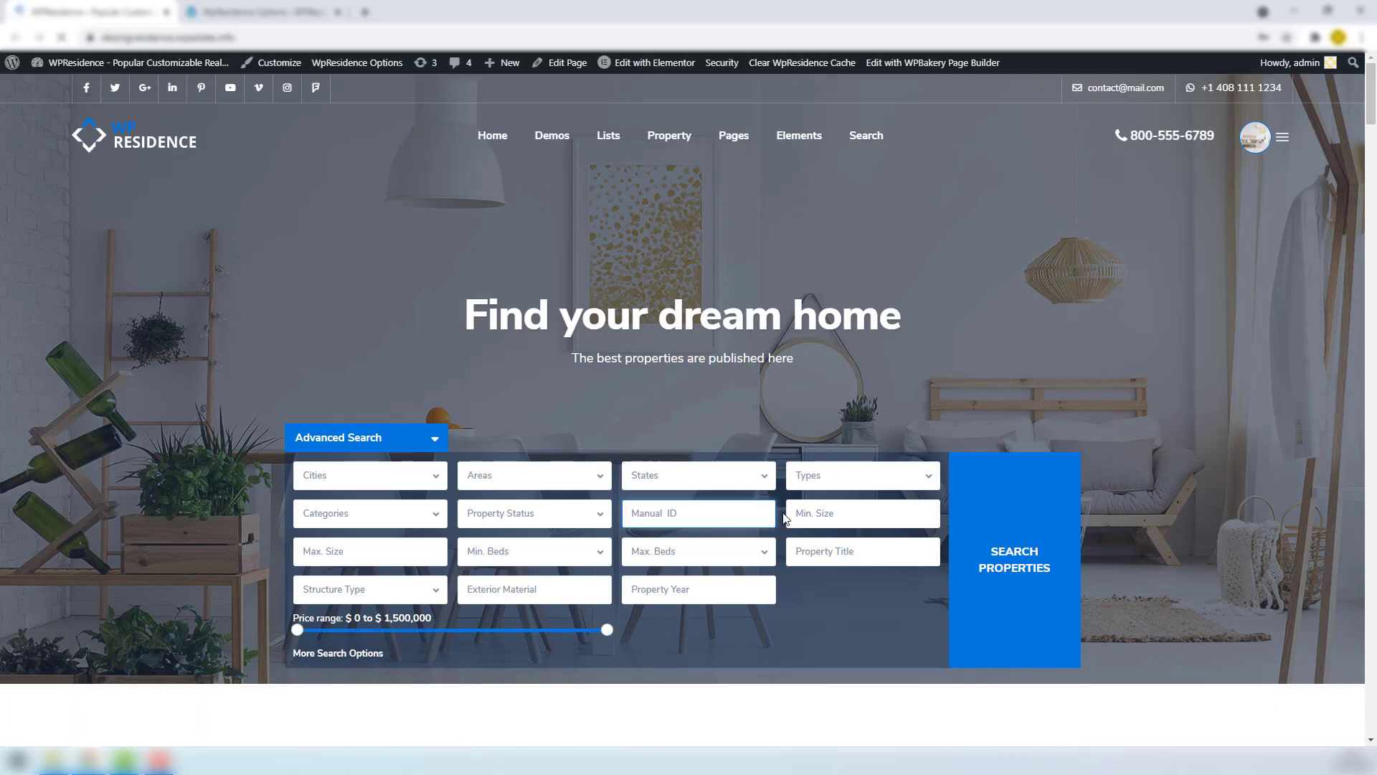
{"action": "left_click", "coordinate": [354, 552]}
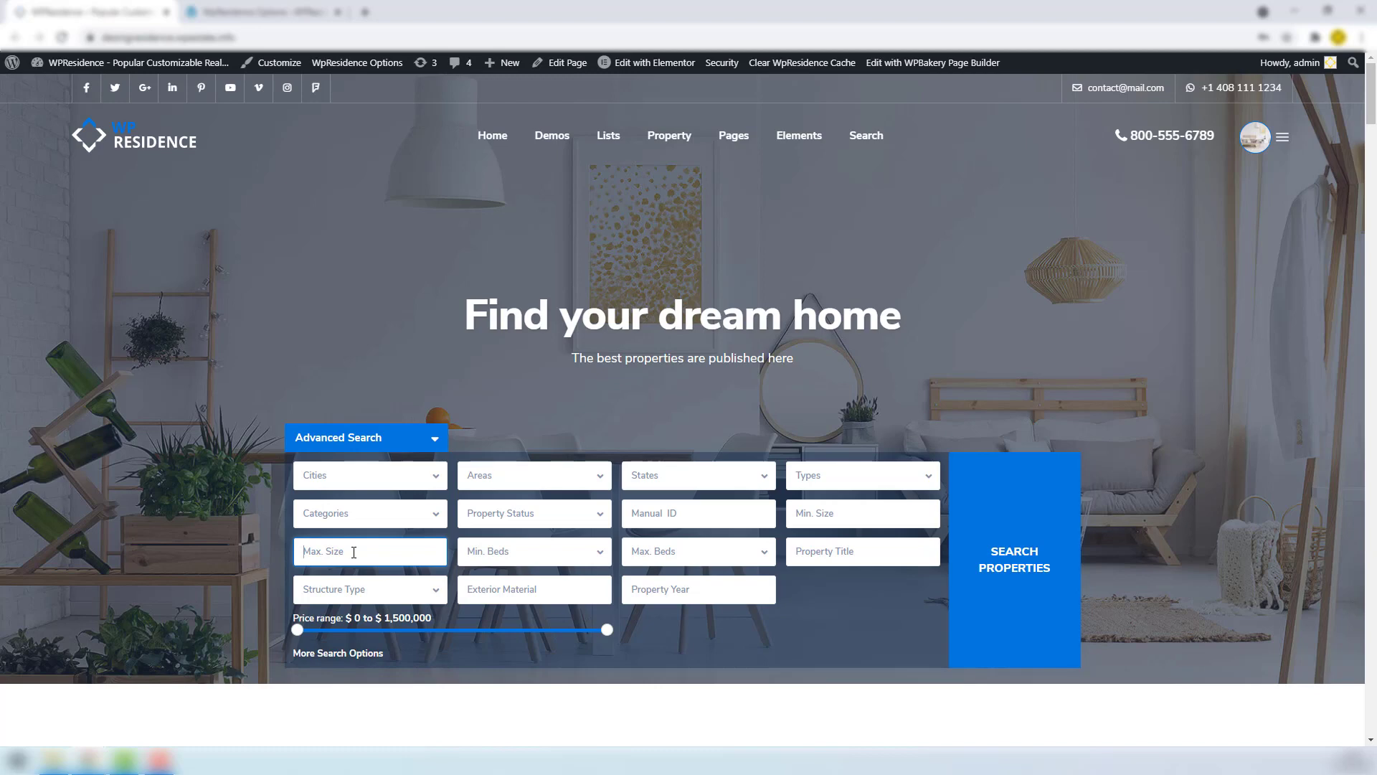
Scroll through the configured search spots, then compare them with the homepage search form.
{"action": "left_click", "coordinate": [260, 10]}
{"action": "scroll", "coordinate": [500, 592], "scroll_direction": "down", "scroll_amount": 2}
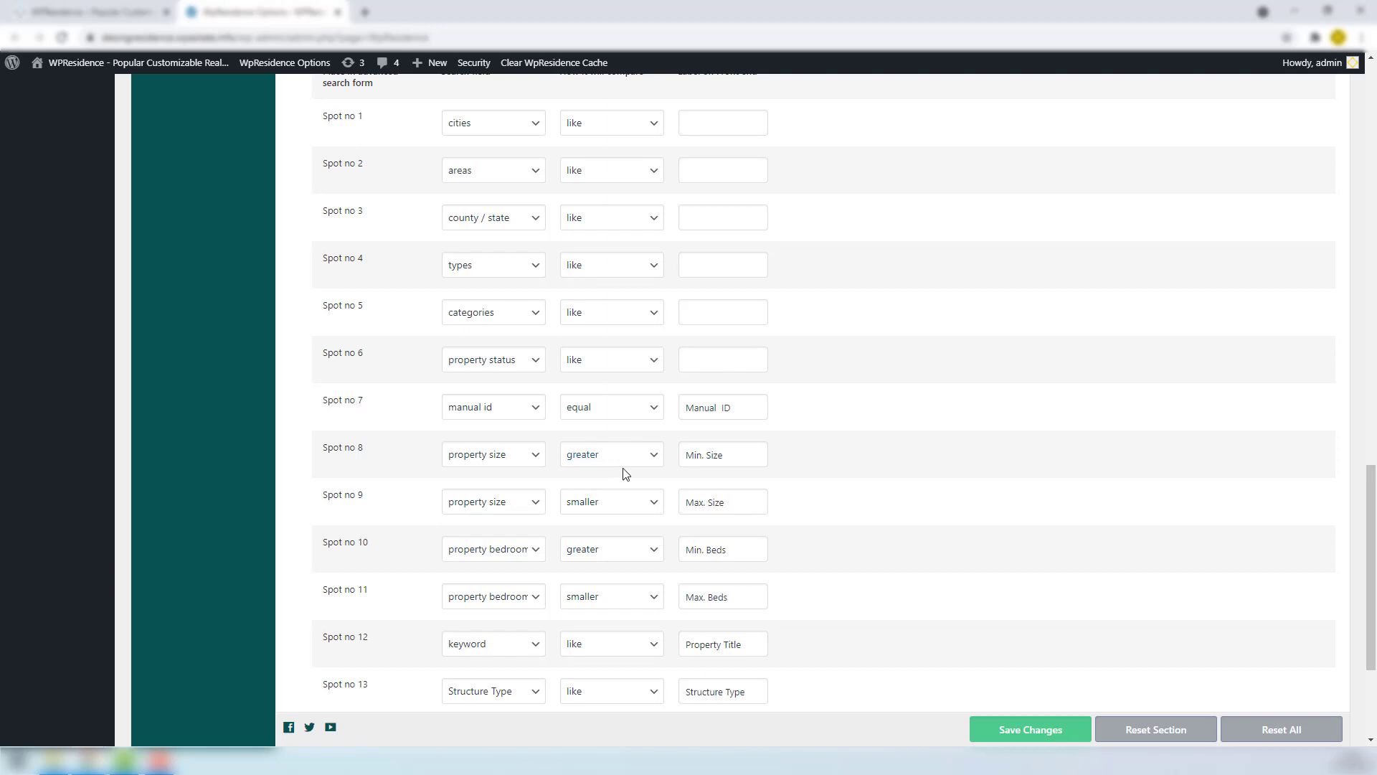
{"action": "key", "text": "ctrl+Page_Up"}
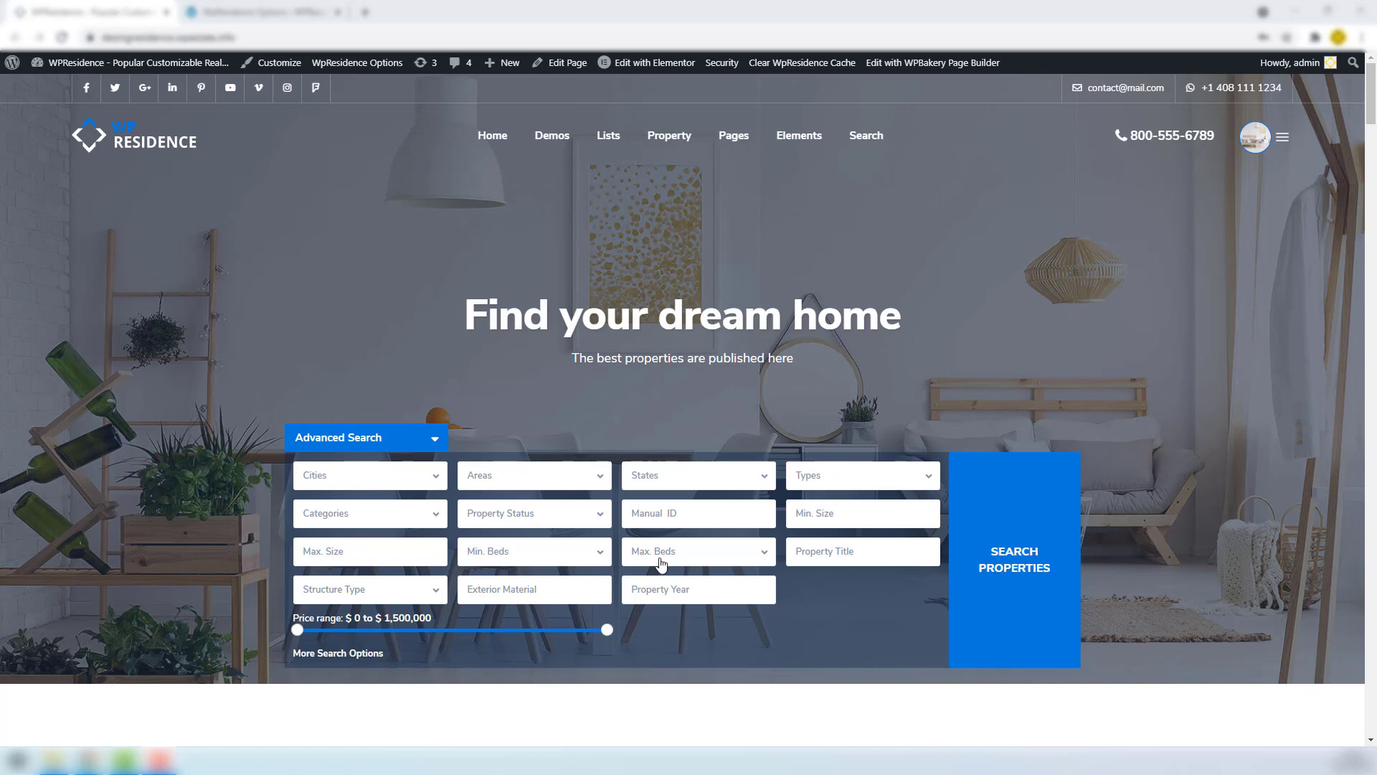
Review the top search spots, then check the homepage's Property Title field.
{"action": "left_click", "coordinate": [259, 11]}
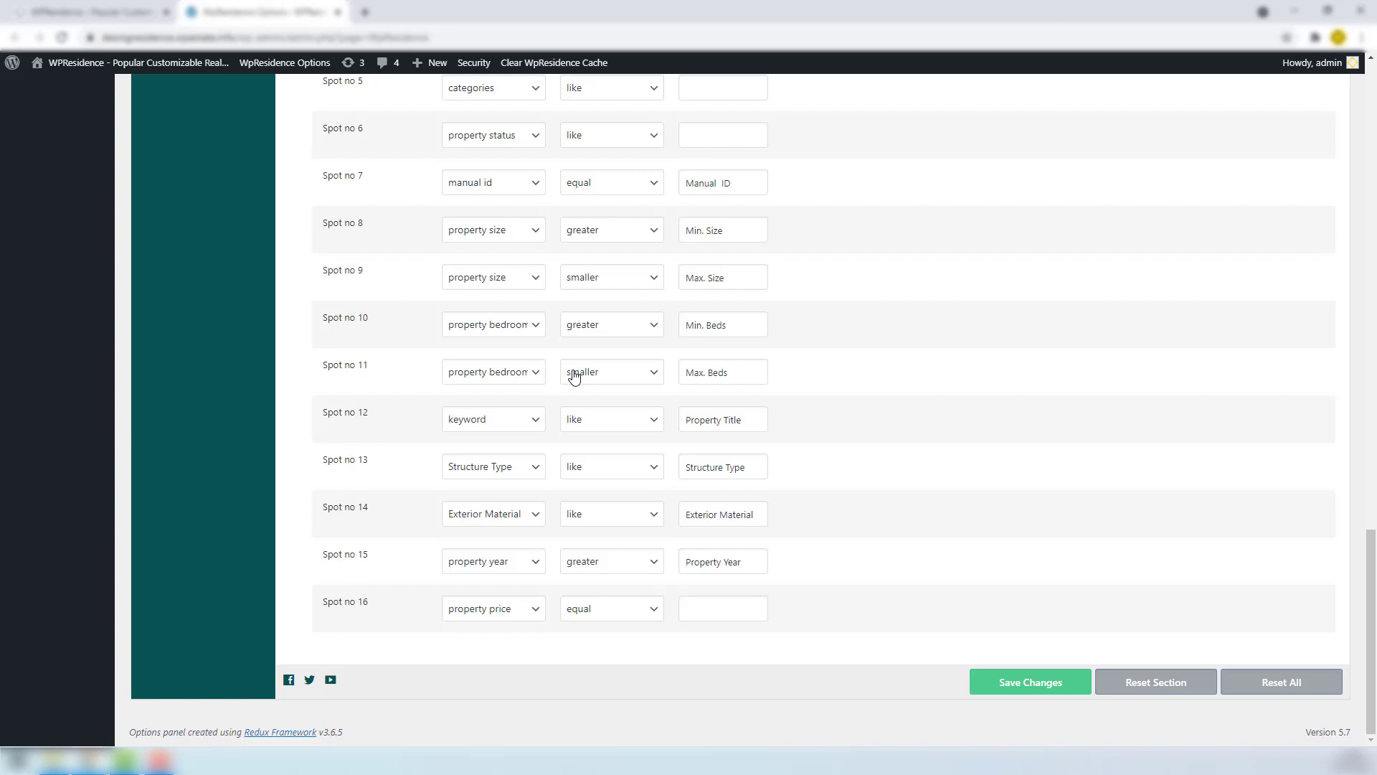
{"action": "scroll", "coordinate": [541, 739], "scroll_direction": "up", "scroll_amount": 12}
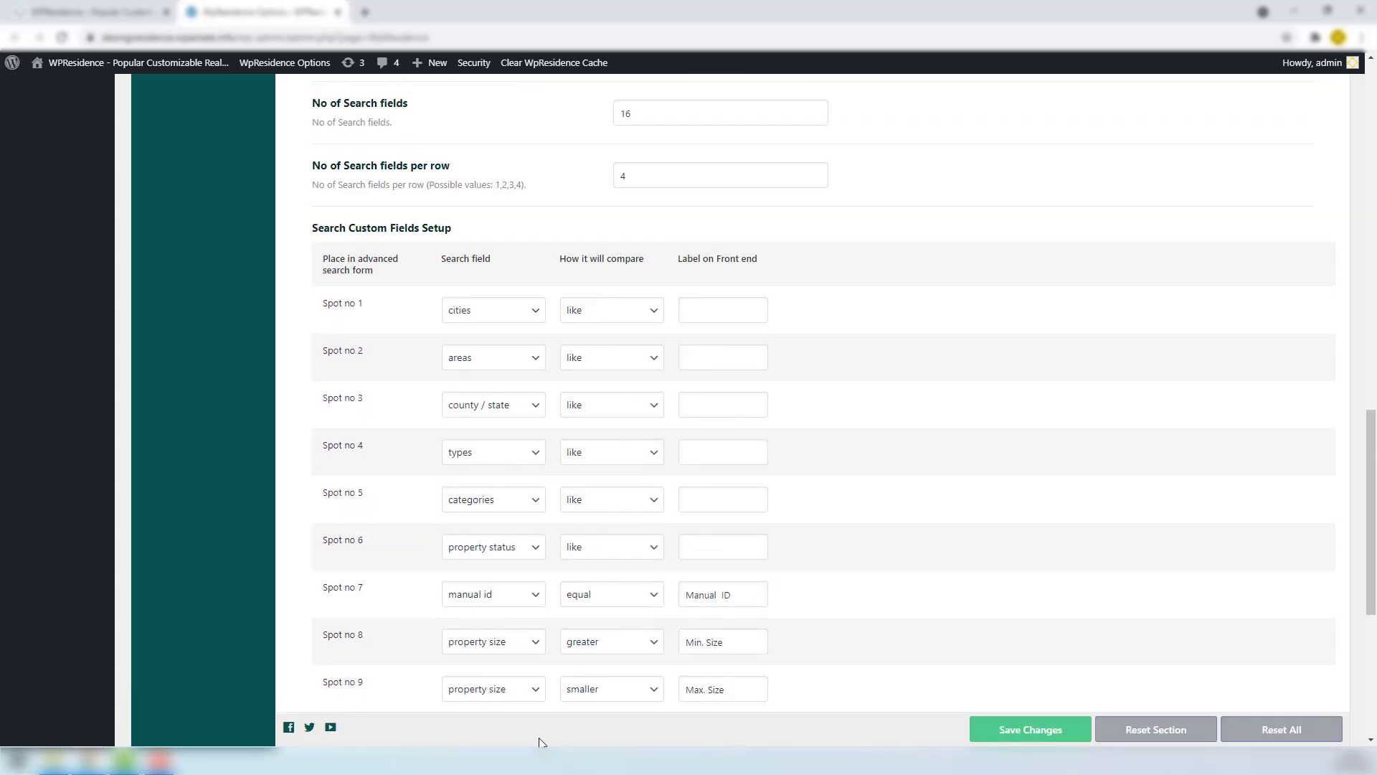
{"action": "scroll", "coordinate": [541, 739], "scroll_direction": "up", "scroll_amount": 5}
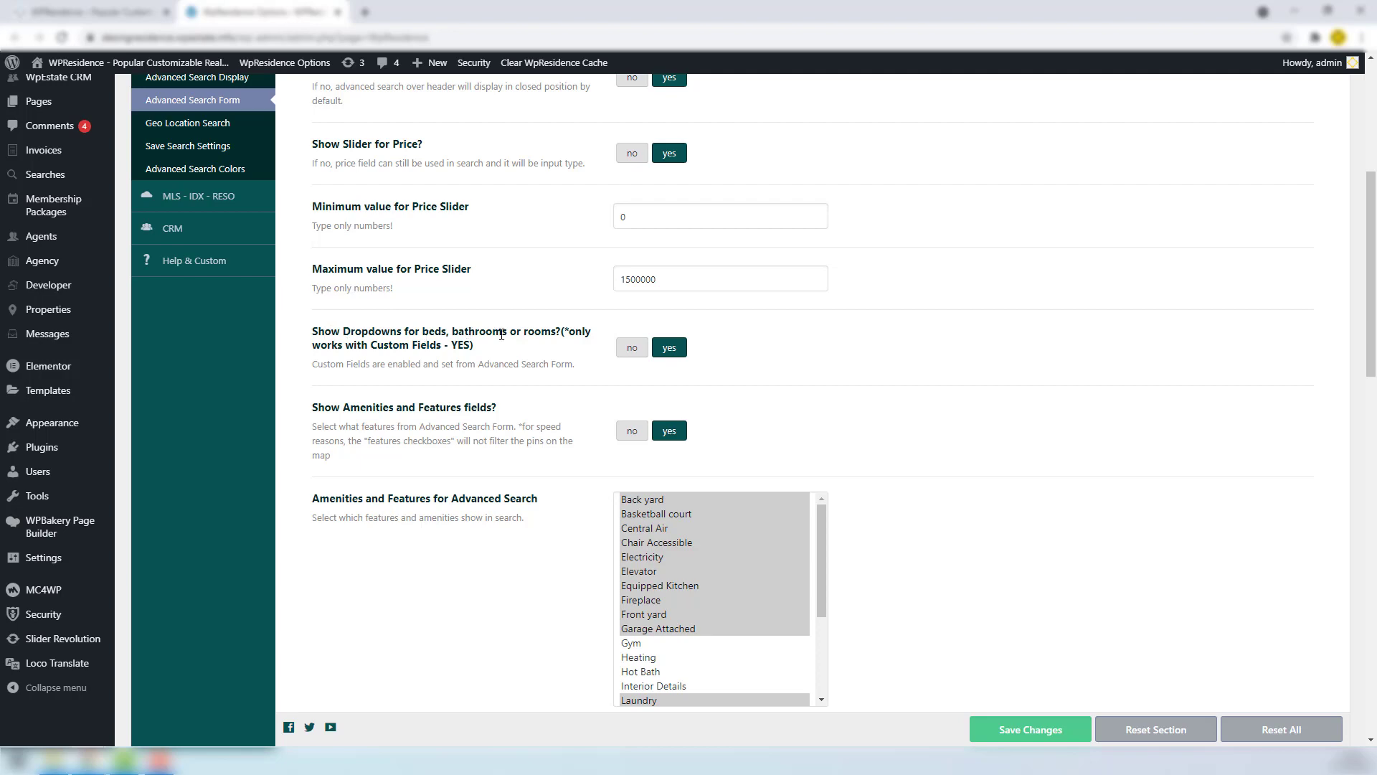
{"action": "key", "text": "ctrl+Page_Up"}
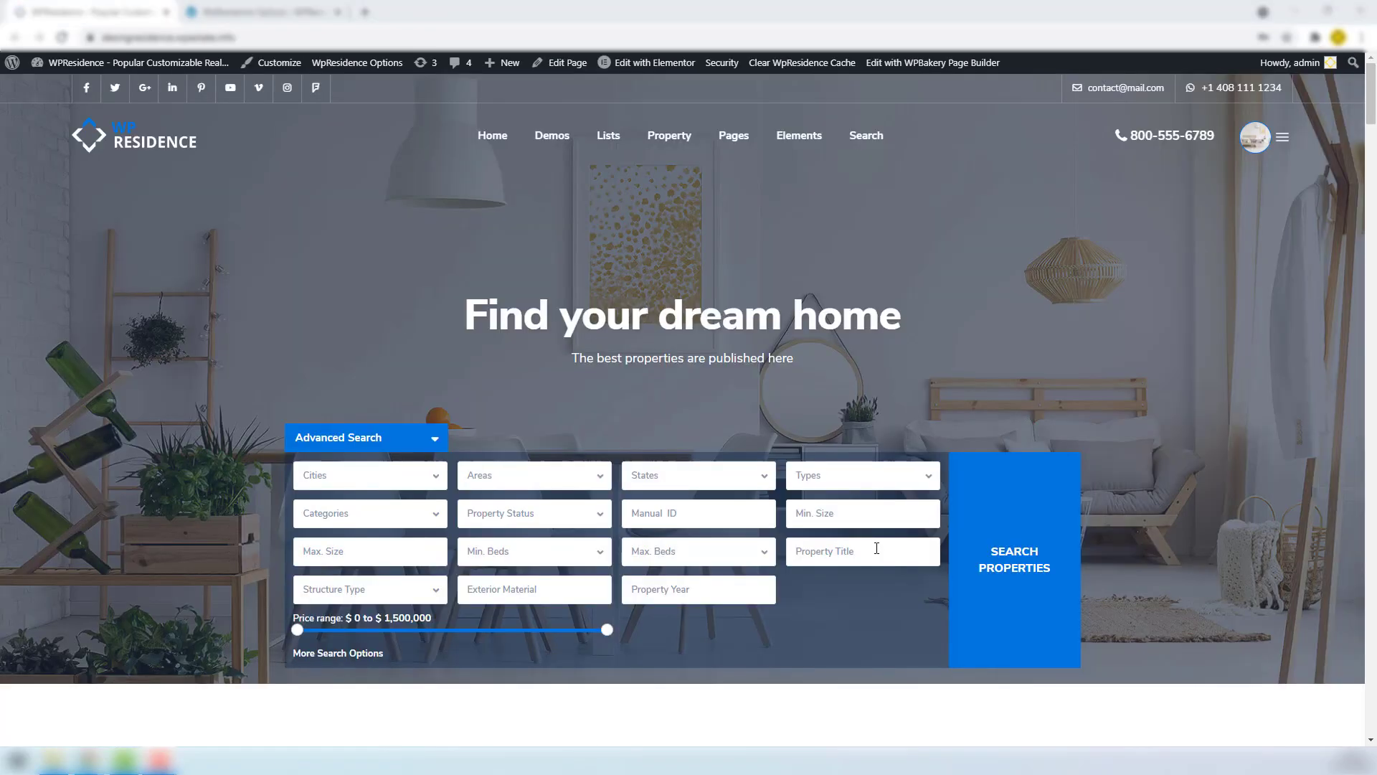
{"action": "left_click", "coordinate": [872, 552]}
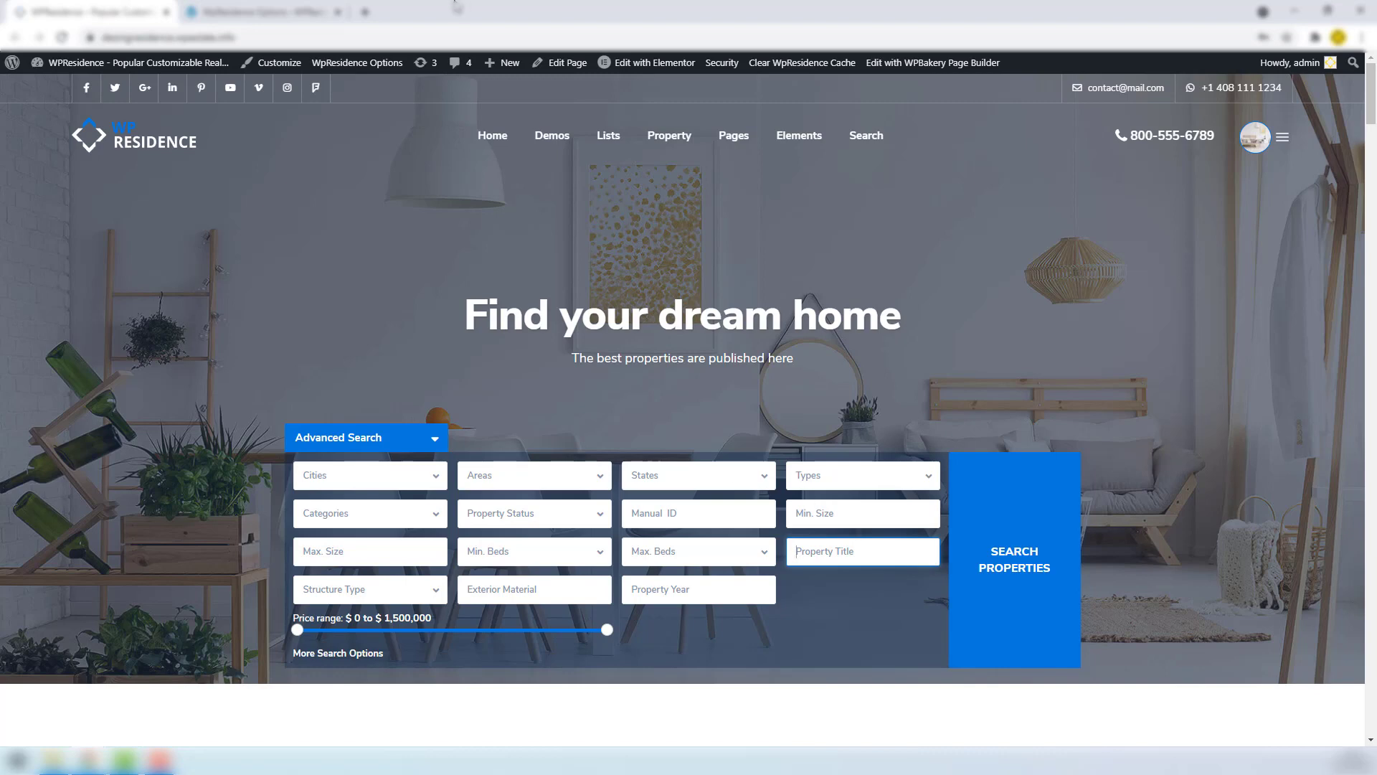
Scroll the search spot settings again and compare them with the live homepage form.
{"action": "left_click", "coordinate": [221, 12]}
{"action": "scroll", "coordinate": [603, 532], "scroll_direction": "down", "scroll_amount": 11}
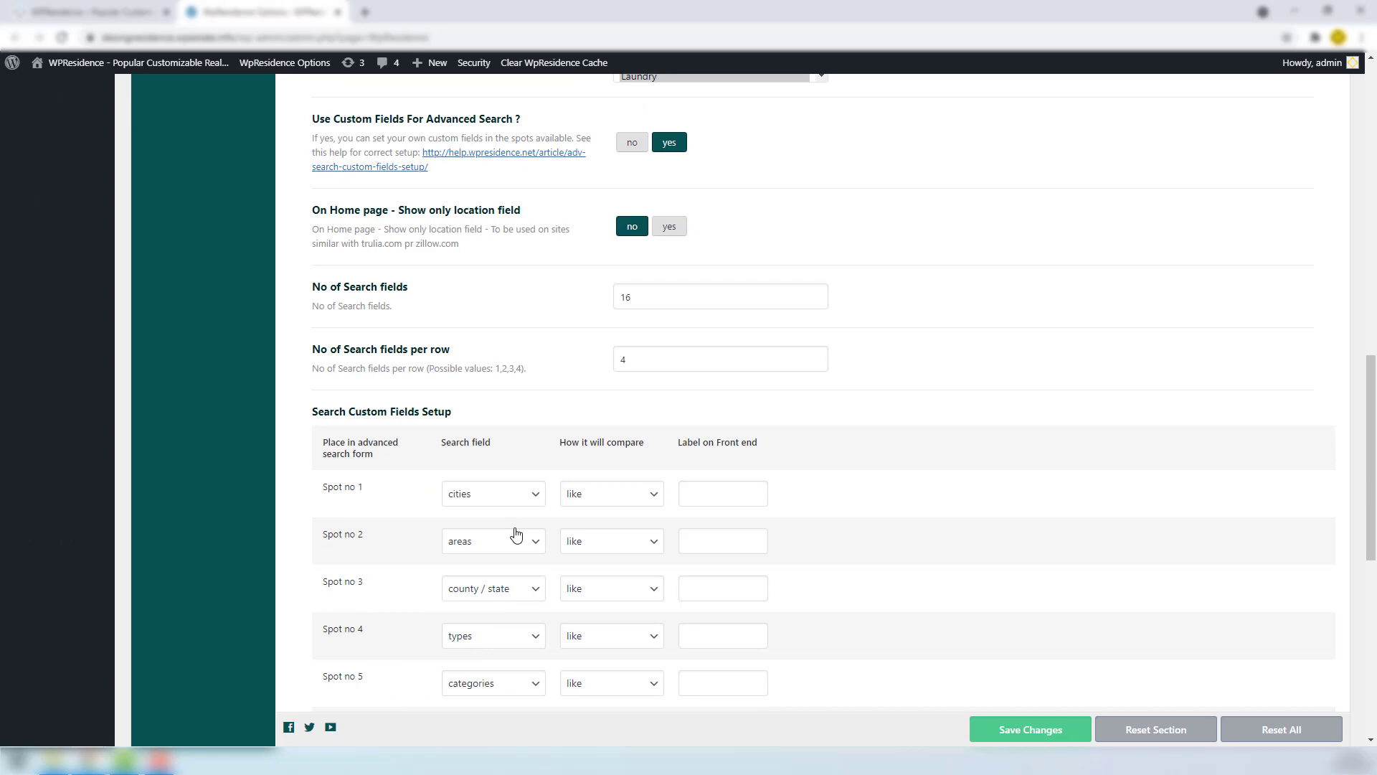
{"action": "scroll", "coordinate": [516, 534], "scroll_direction": "down", "scroll_amount": 3}
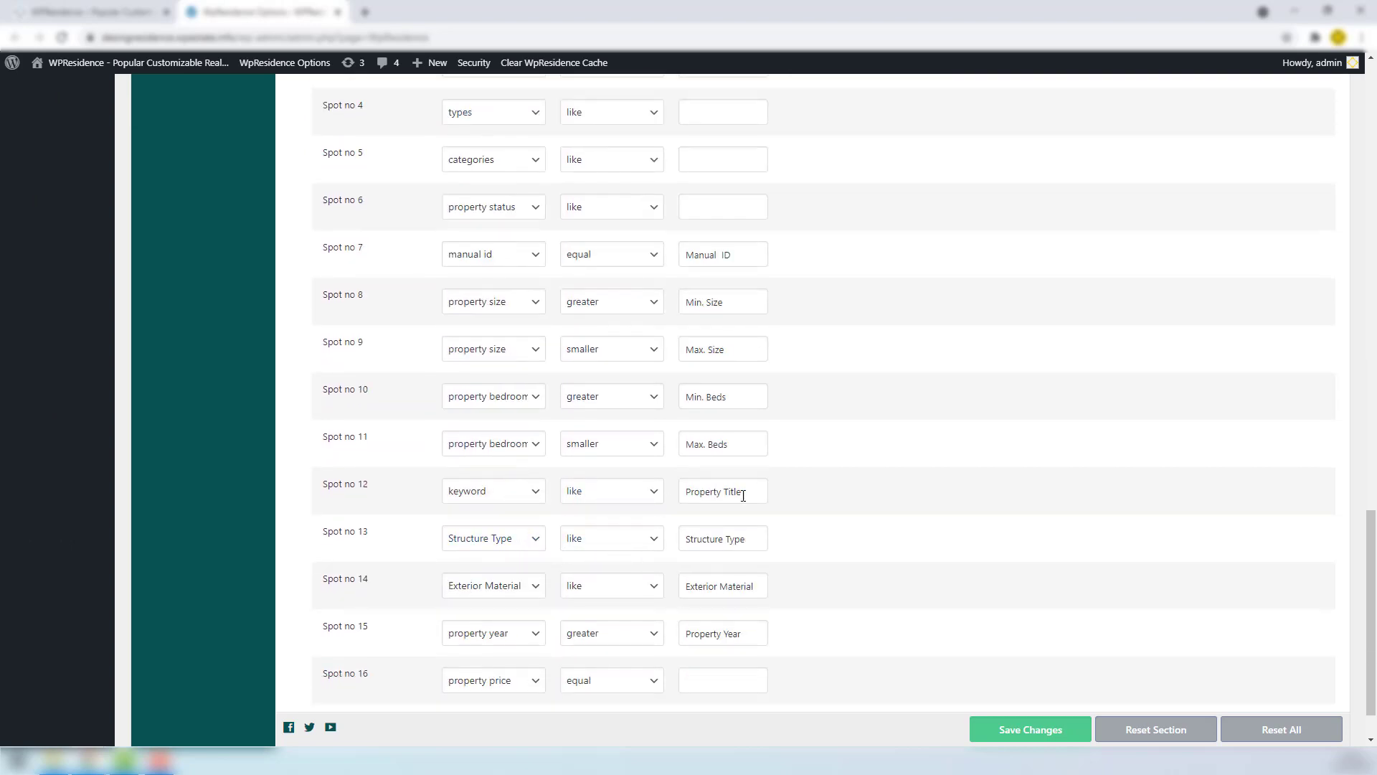
{"action": "left_click", "coordinate": [101, 11]}
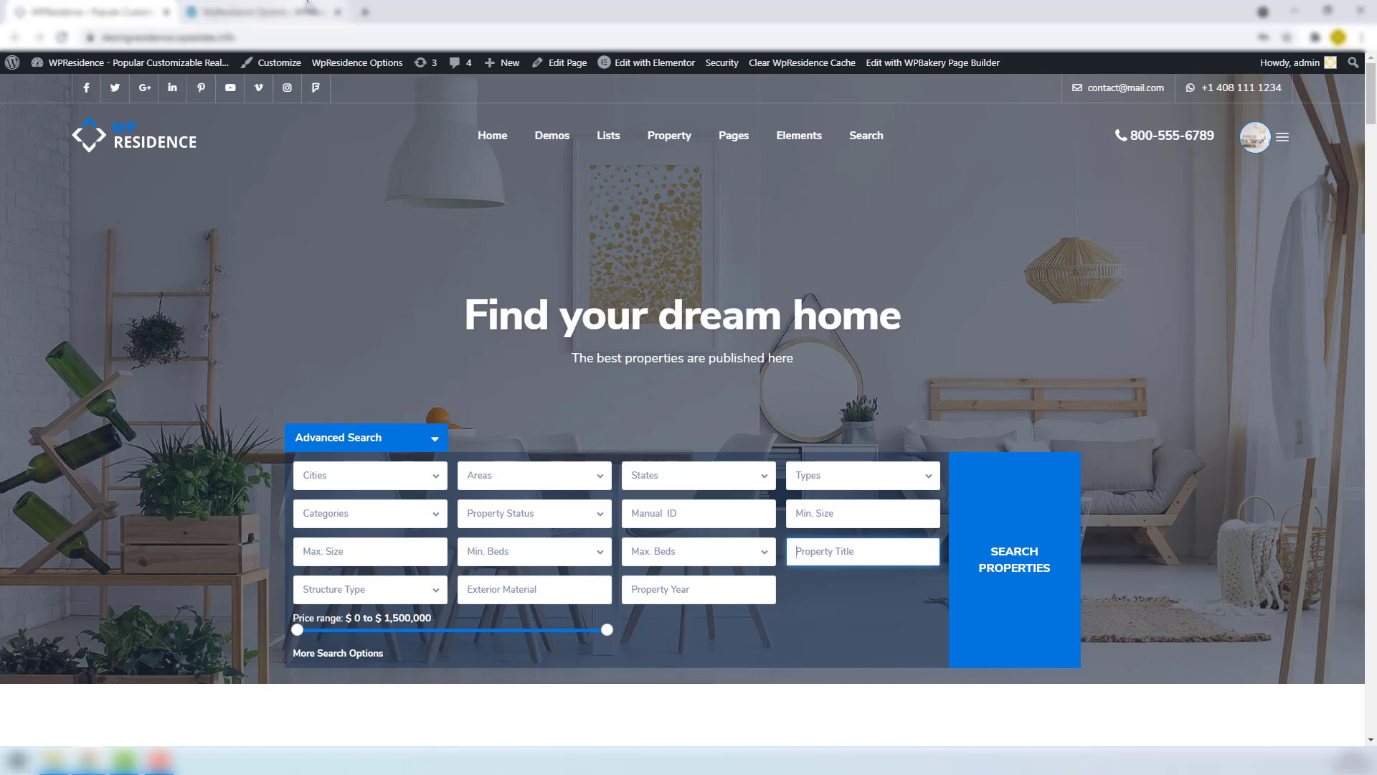
{"action": "left_click", "coordinate": [307, 10]}
{"action": "scroll", "coordinate": [434, 615], "scroll_direction": "up", "scroll_amount": 4}
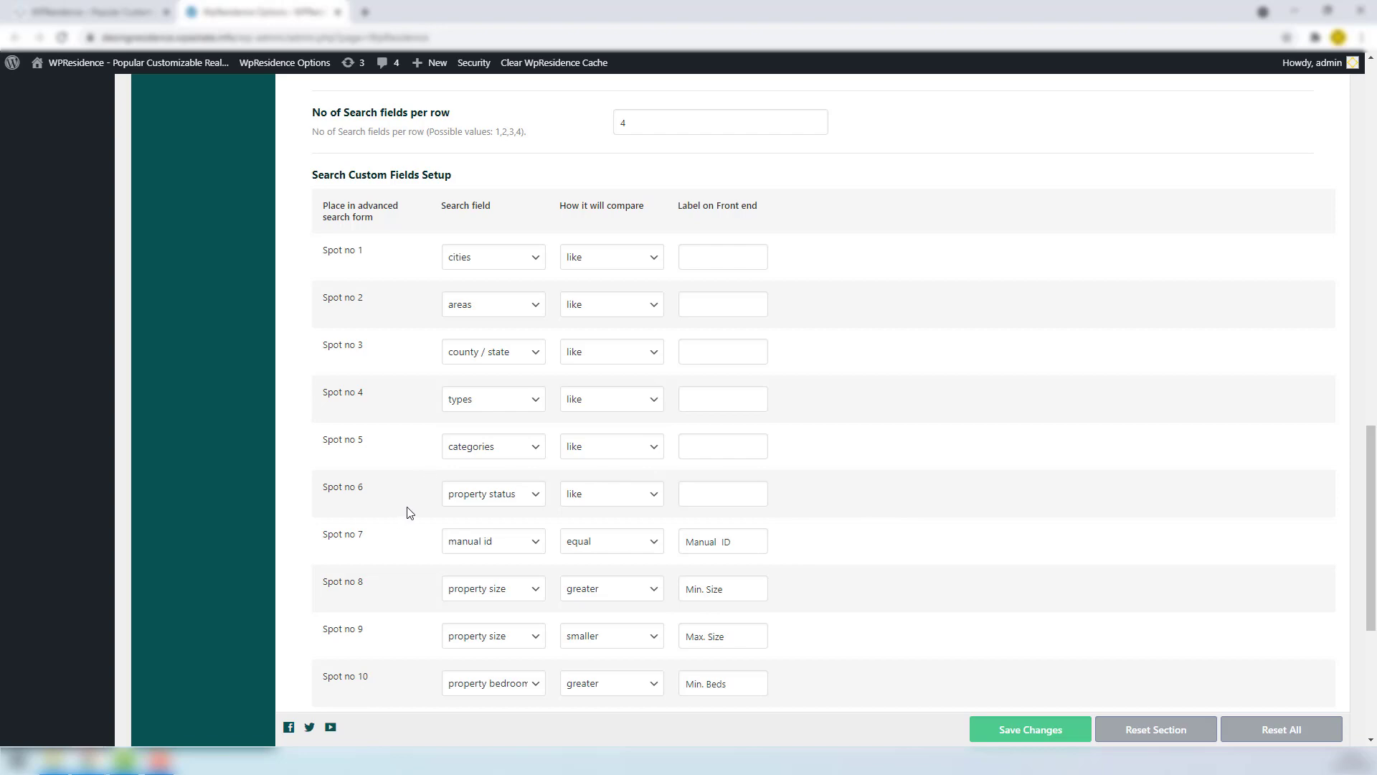
{"action": "scroll", "coordinate": [412, 515], "scroll_direction": "up", "scroll_amount": 1}
{"action": "scroll", "coordinate": [412, 515], "scroll_direction": "up", "scroll_amount": 15}
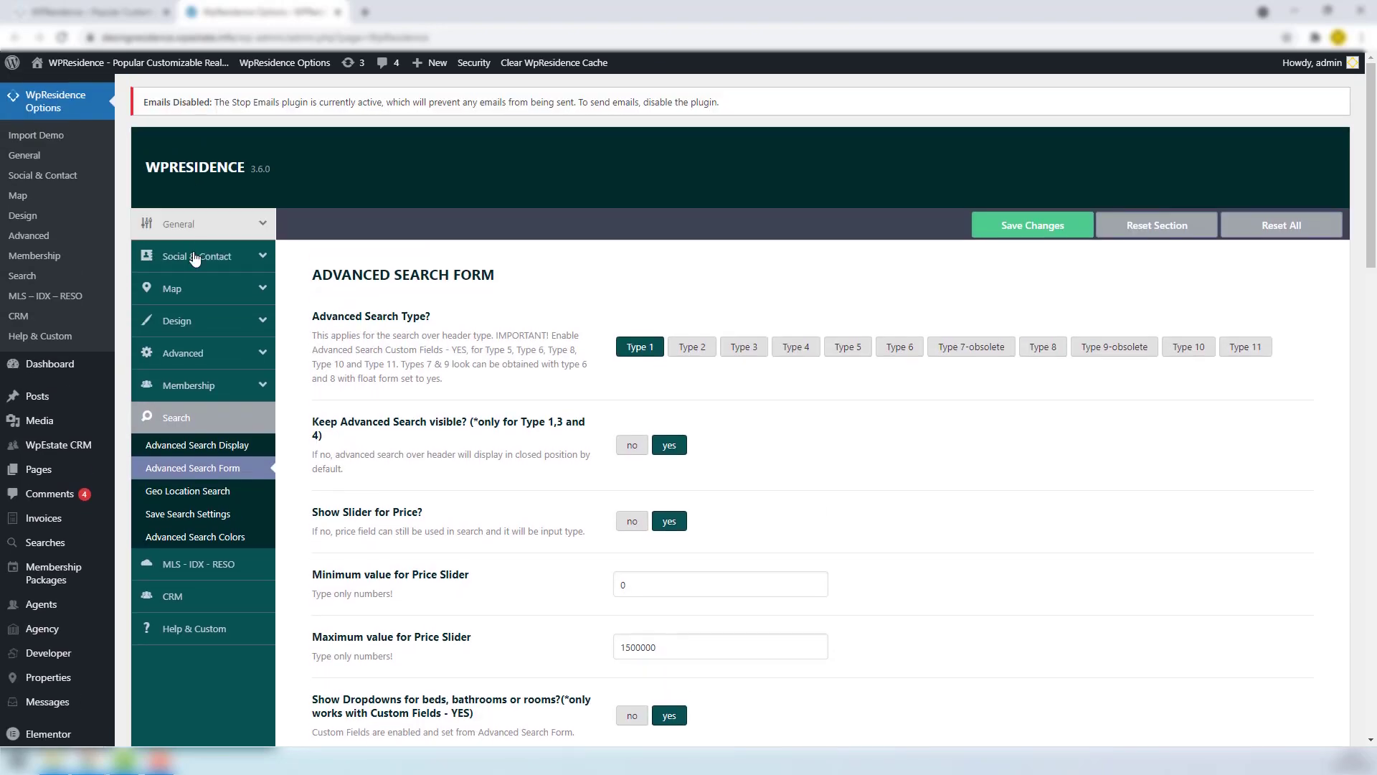
Review the property Custom Fields list under General settings.
{"action": "left_click", "coordinate": [176, 224]}
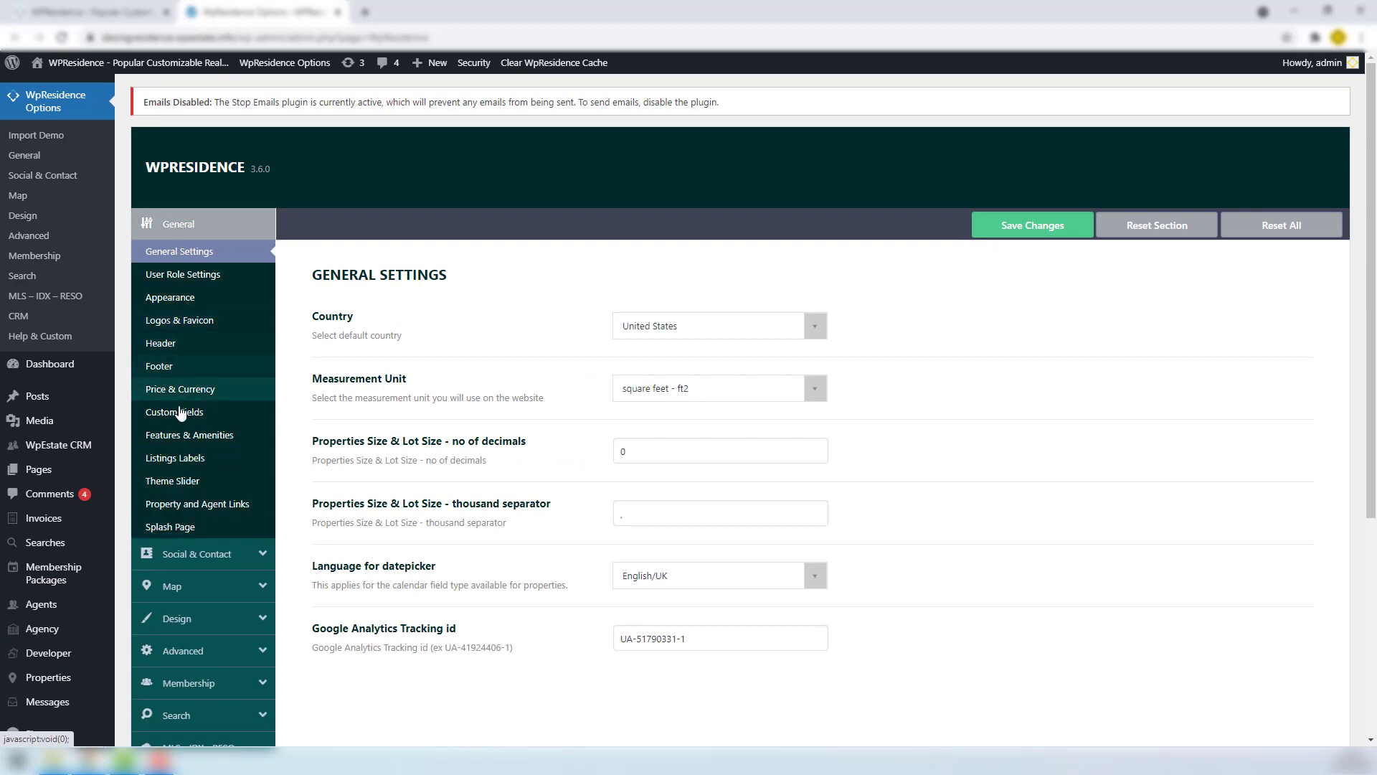
{"action": "left_click", "coordinate": [188, 413]}
{"action": "scroll", "coordinate": [627, 395], "scroll_direction": "down", "scroll_amount": 7}
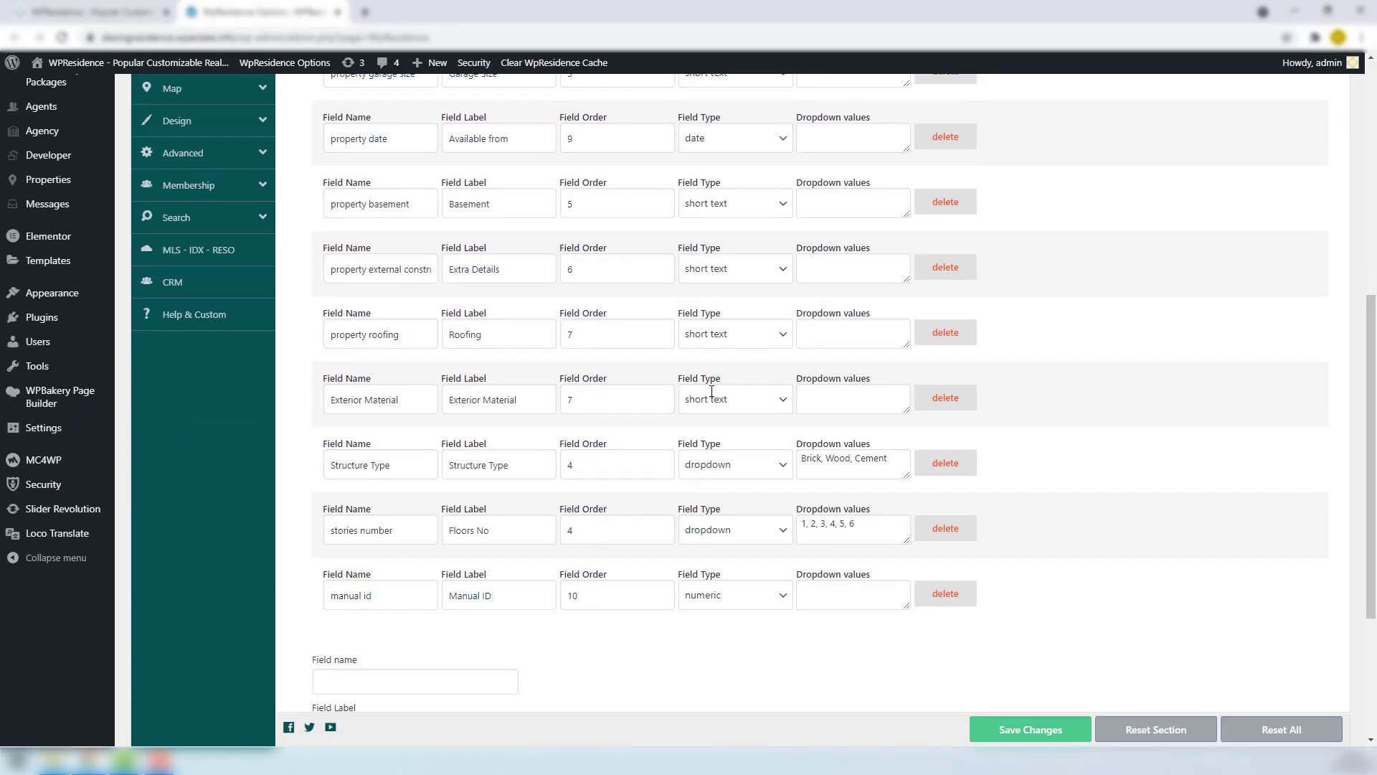
{"action": "scroll", "coordinate": [710, 391], "scroll_direction": "up", "scroll_amount": 5}
Scroll through the Advanced Search Form spots and compare them with the homepage form.
{"action": "left_click", "coordinate": [176, 496]}
{"action": "scroll", "coordinate": [492, 523], "scroll_direction": "down", "scroll_amount": 8}
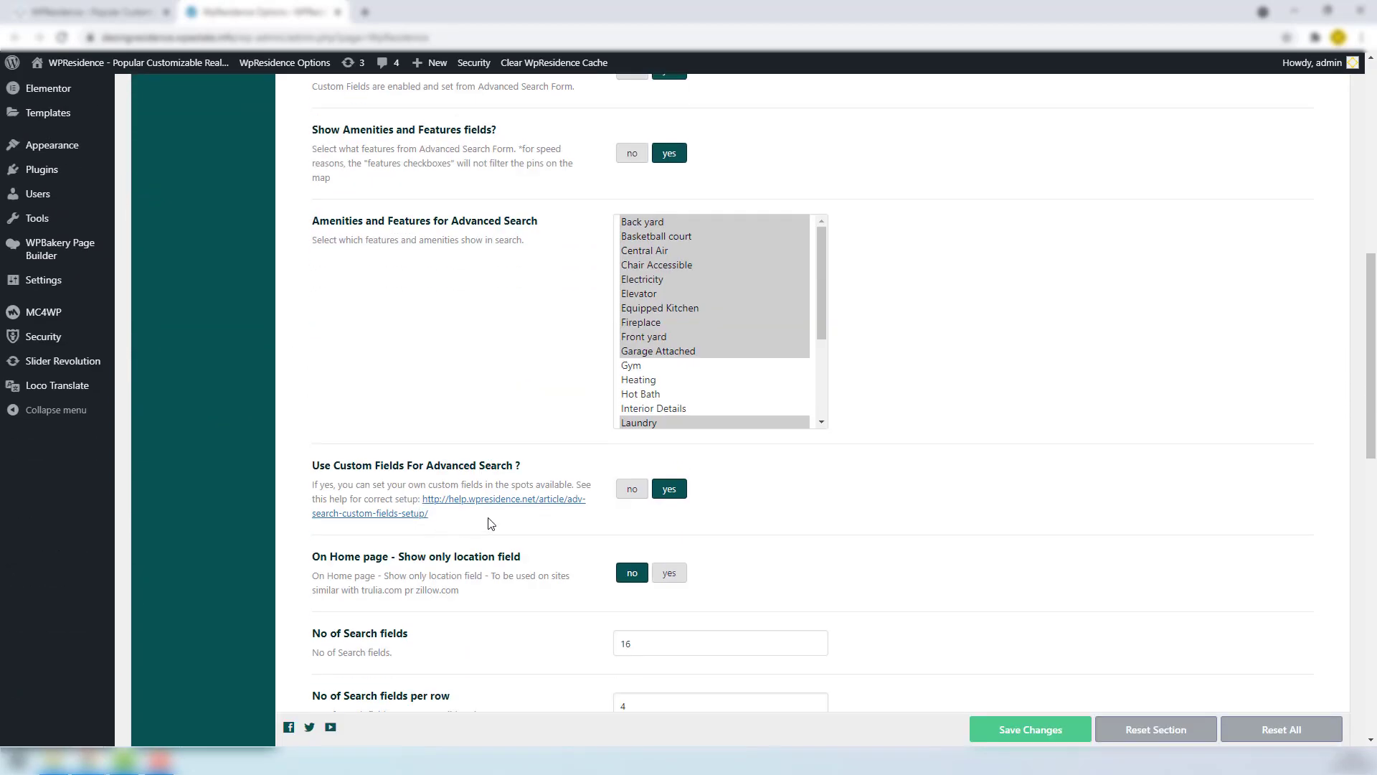
{"action": "scroll", "coordinate": [502, 527], "scroll_direction": "down", "scroll_amount": 3}
{"action": "scroll", "coordinate": [631, 528], "scroll_direction": "down", "scroll_amount": 10}
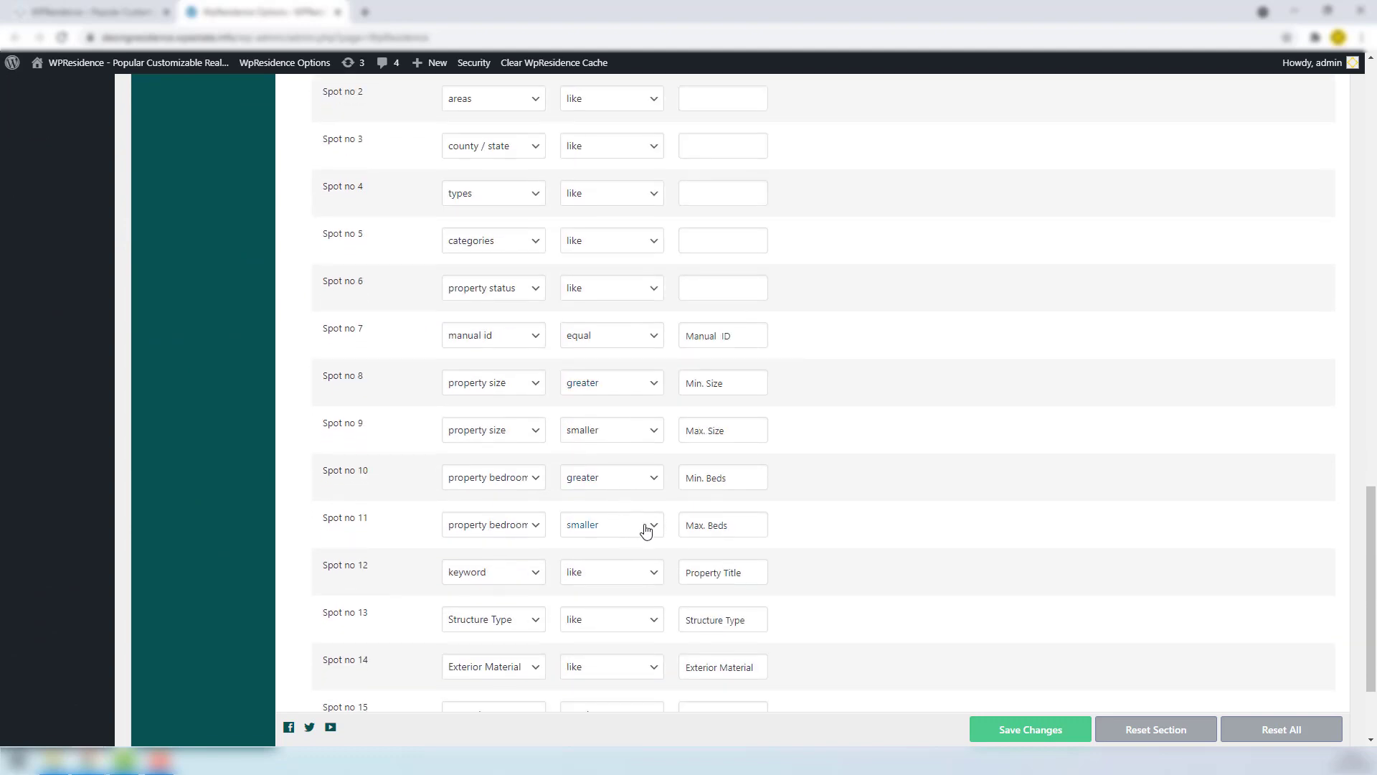
{"action": "scroll", "coordinate": [667, 544], "scroll_direction": "down", "scroll_amount": 1}
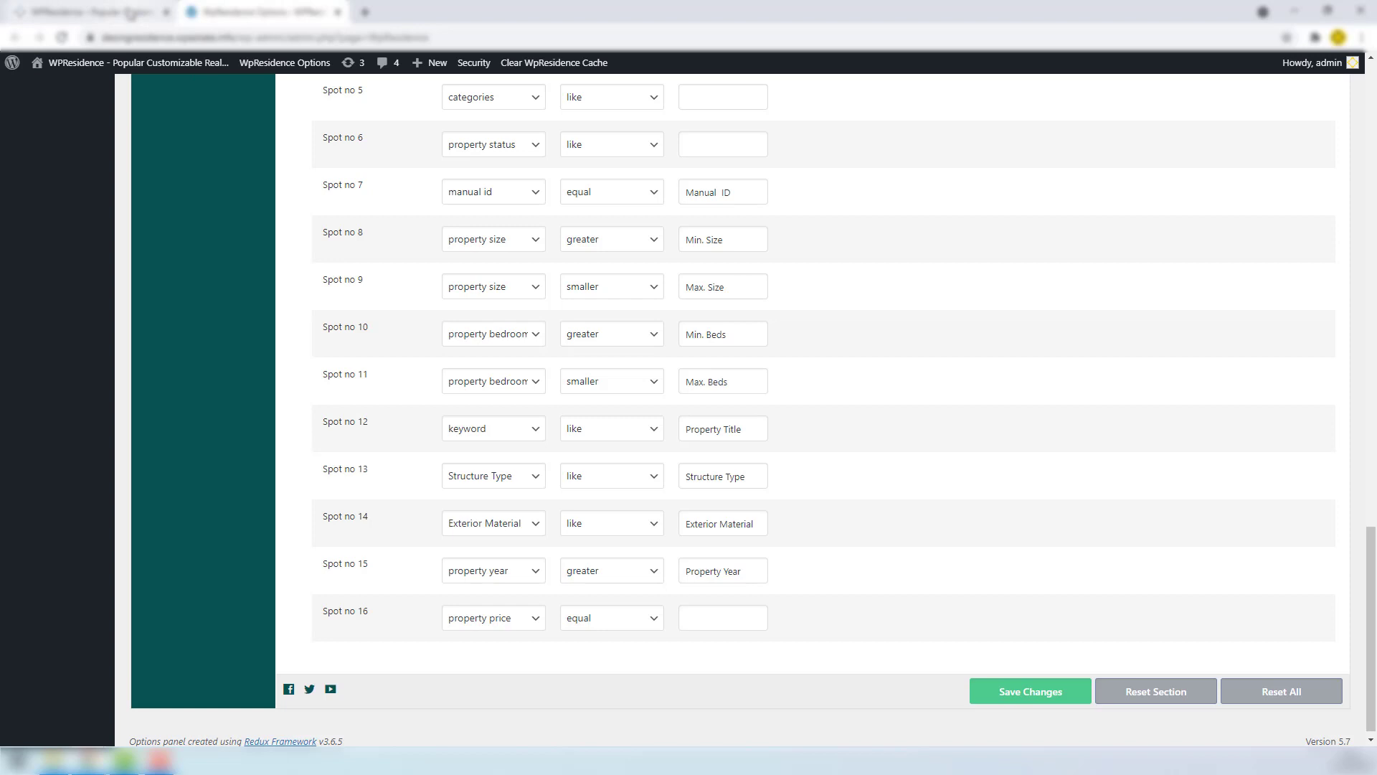
{"action": "left_click", "coordinate": [136, 18]}
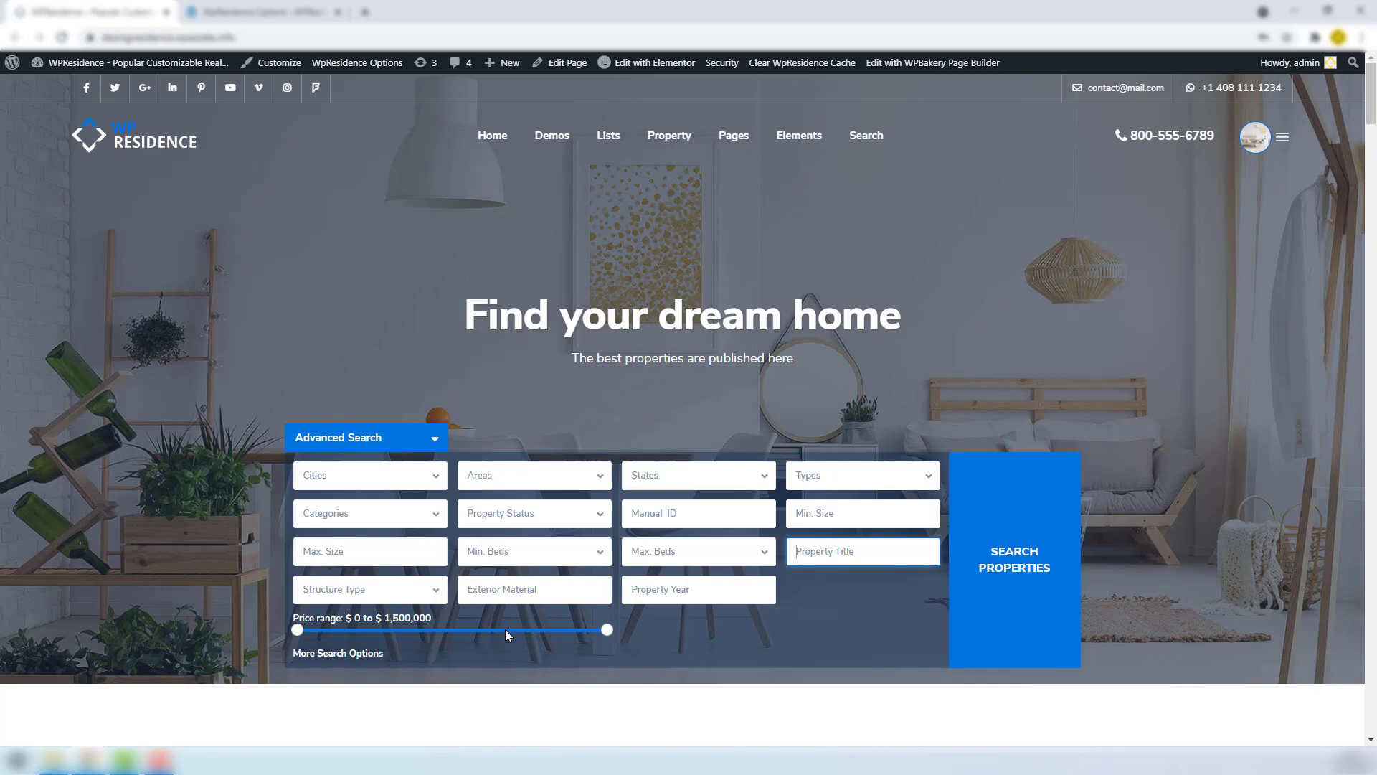
Scroll from Search Custom Fields Setup up to the Type 1 search and price slider options.
{"action": "left_click", "coordinate": [259, 12]}
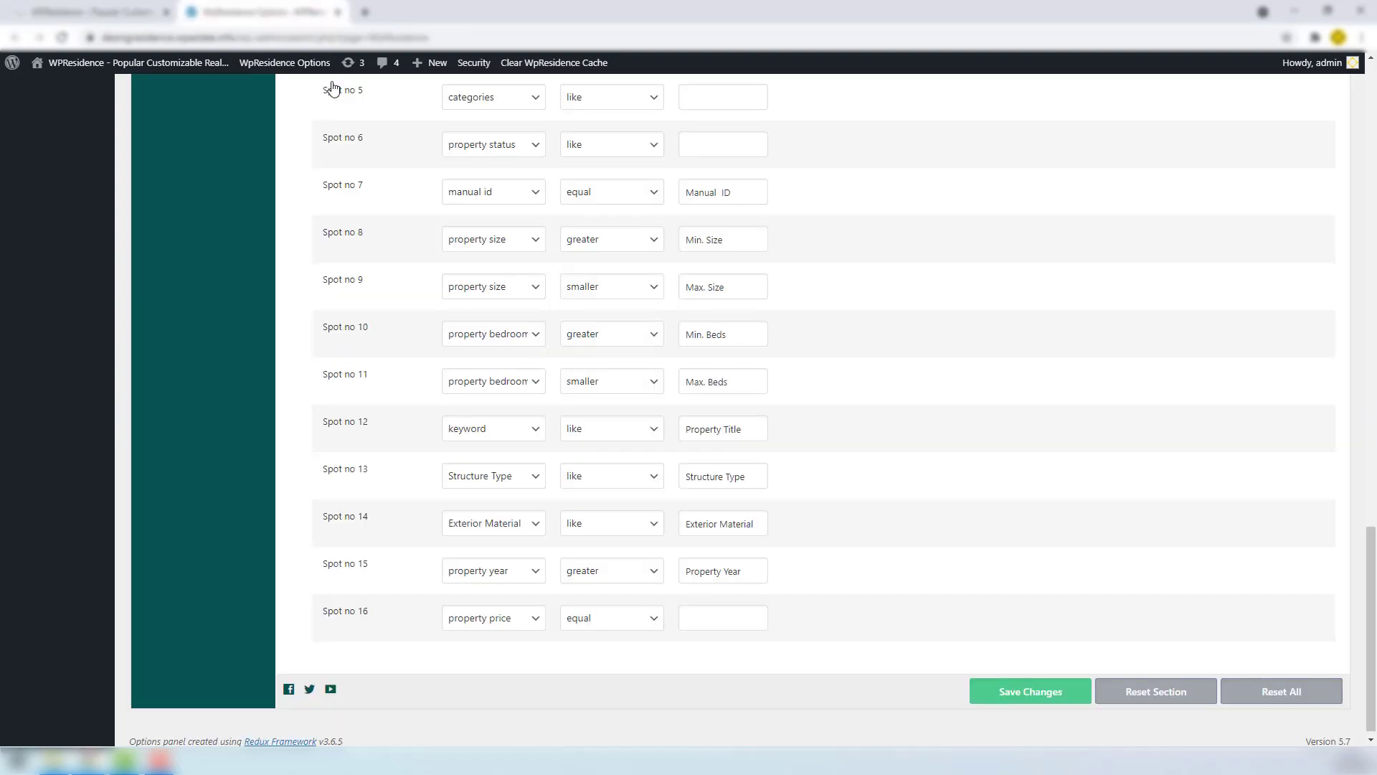
{"action": "scroll", "coordinate": [372, 741], "scroll_direction": "up", "scroll_amount": 4}
{"action": "scroll", "coordinate": [282, 689], "scroll_direction": "up", "scroll_amount": 12}
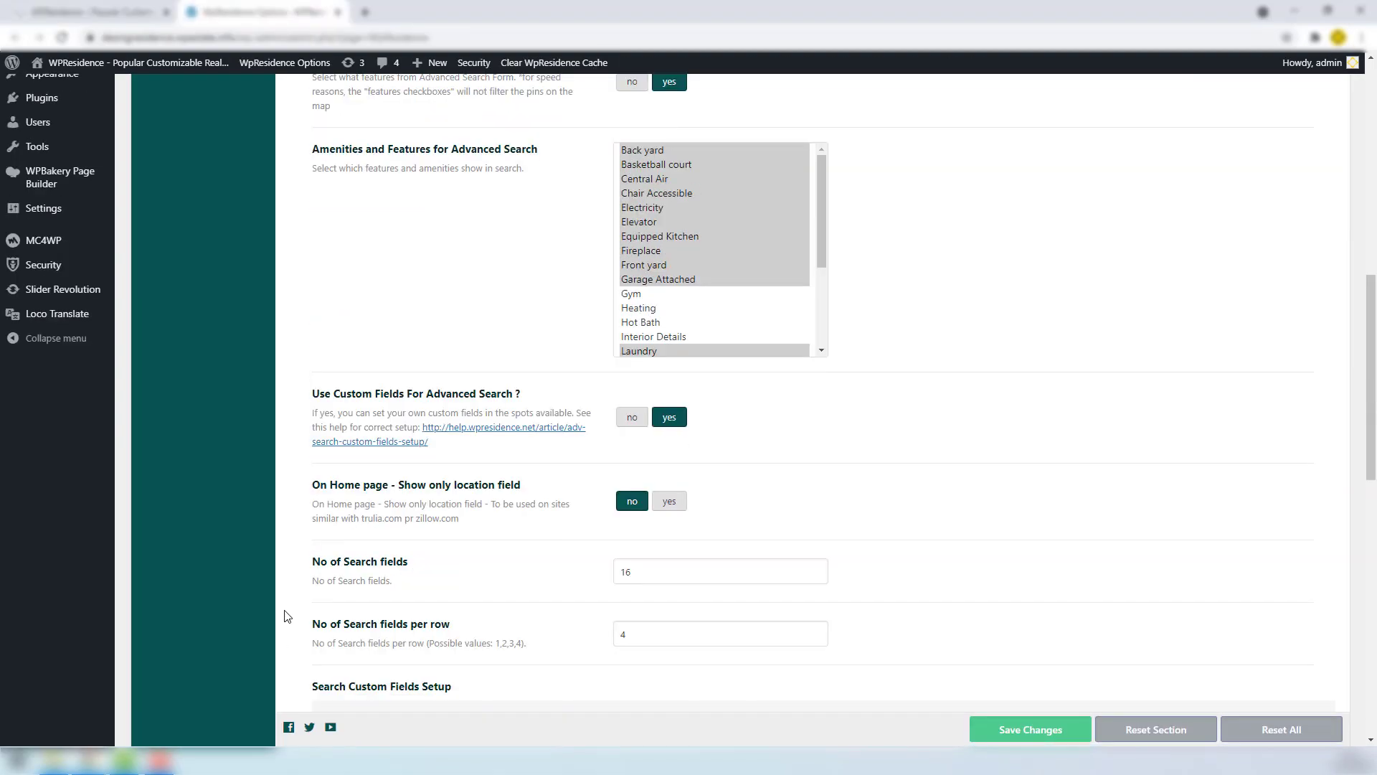
{"action": "scroll", "coordinate": [288, 625], "scroll_direction": "up", "scroll_amount": 1}
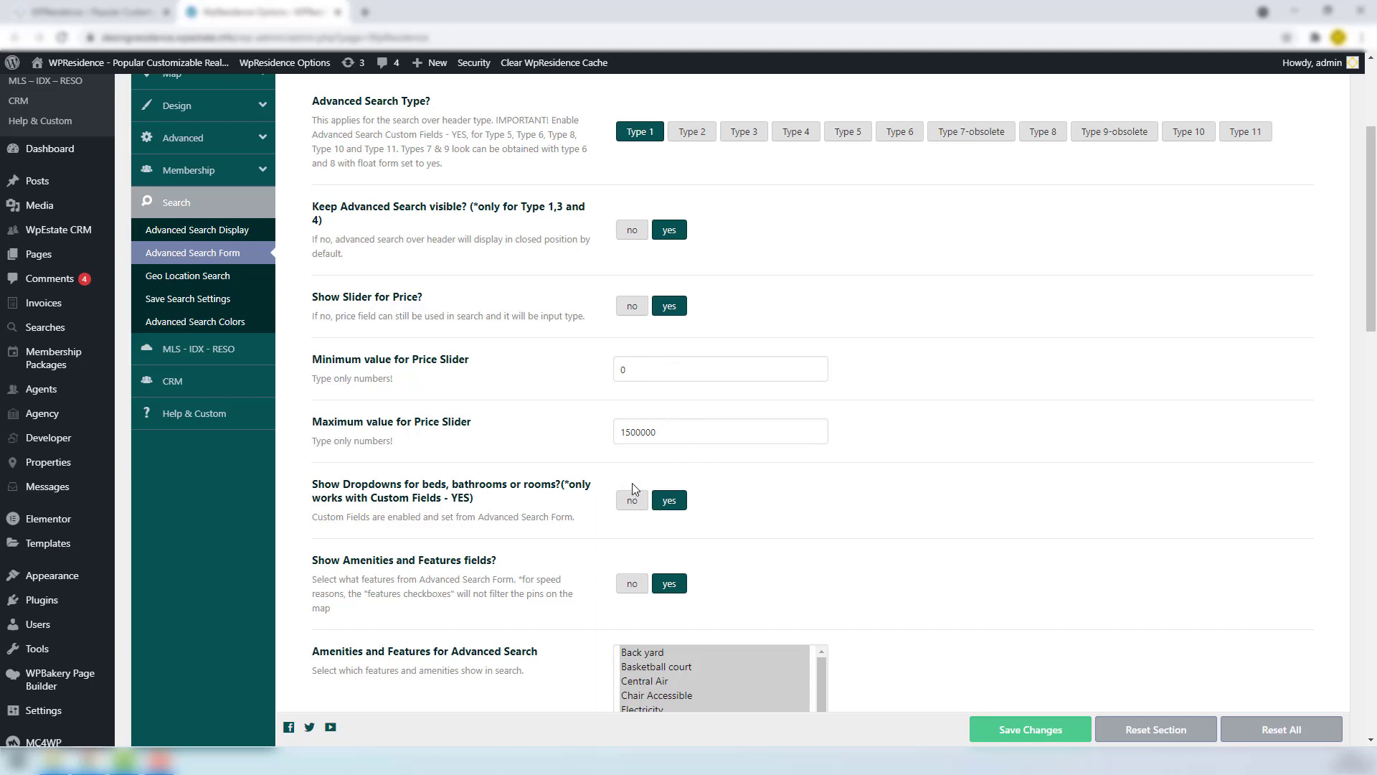
{"action": "scroll", "coordinate": [631, 502], "scroll_direction": "down", "scroll_amount": 5}
{"action": "scroll", "coordinate": [630, 554], "scroll_direction": "down", "scroll_amount": 6}
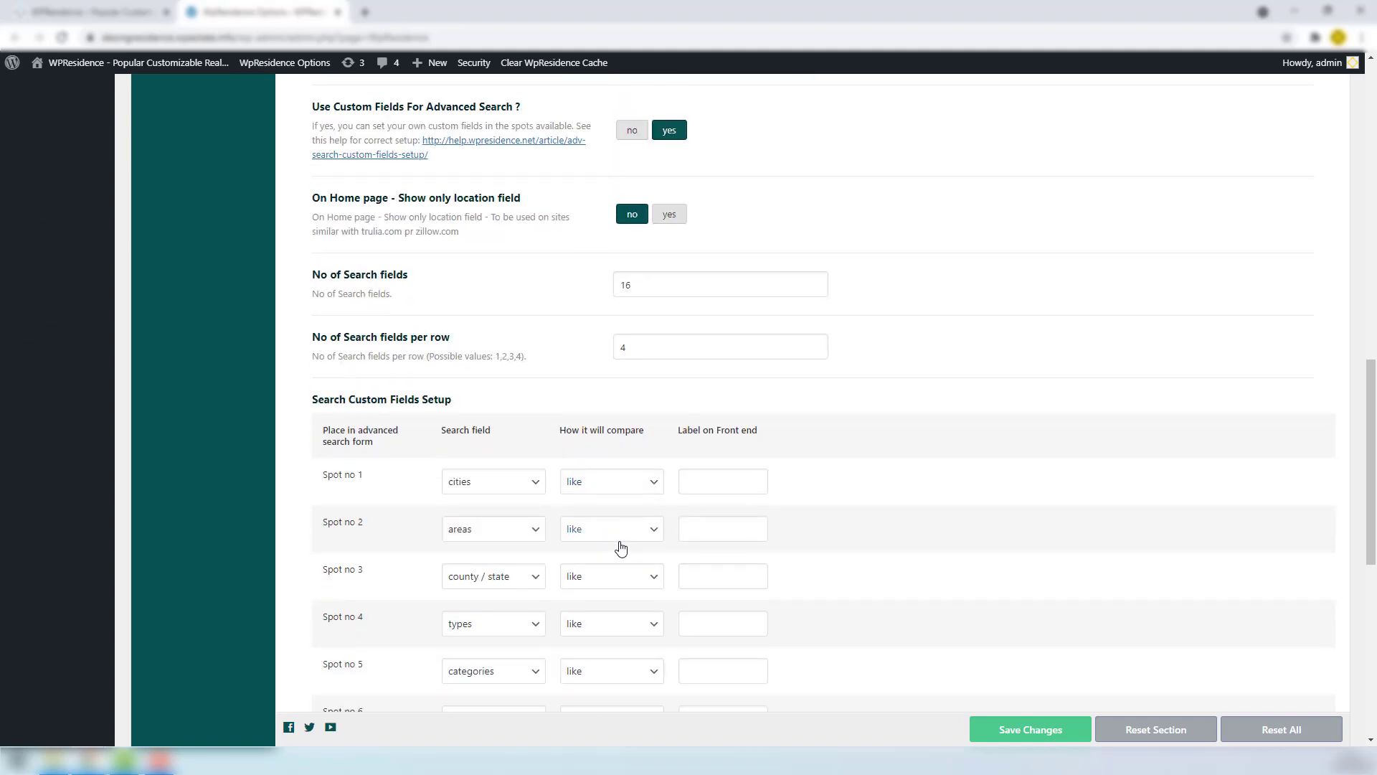
{"action": "scroll", "coordinate": [620, 548], "scroll_direction": "down", "scroll_amount": 8}
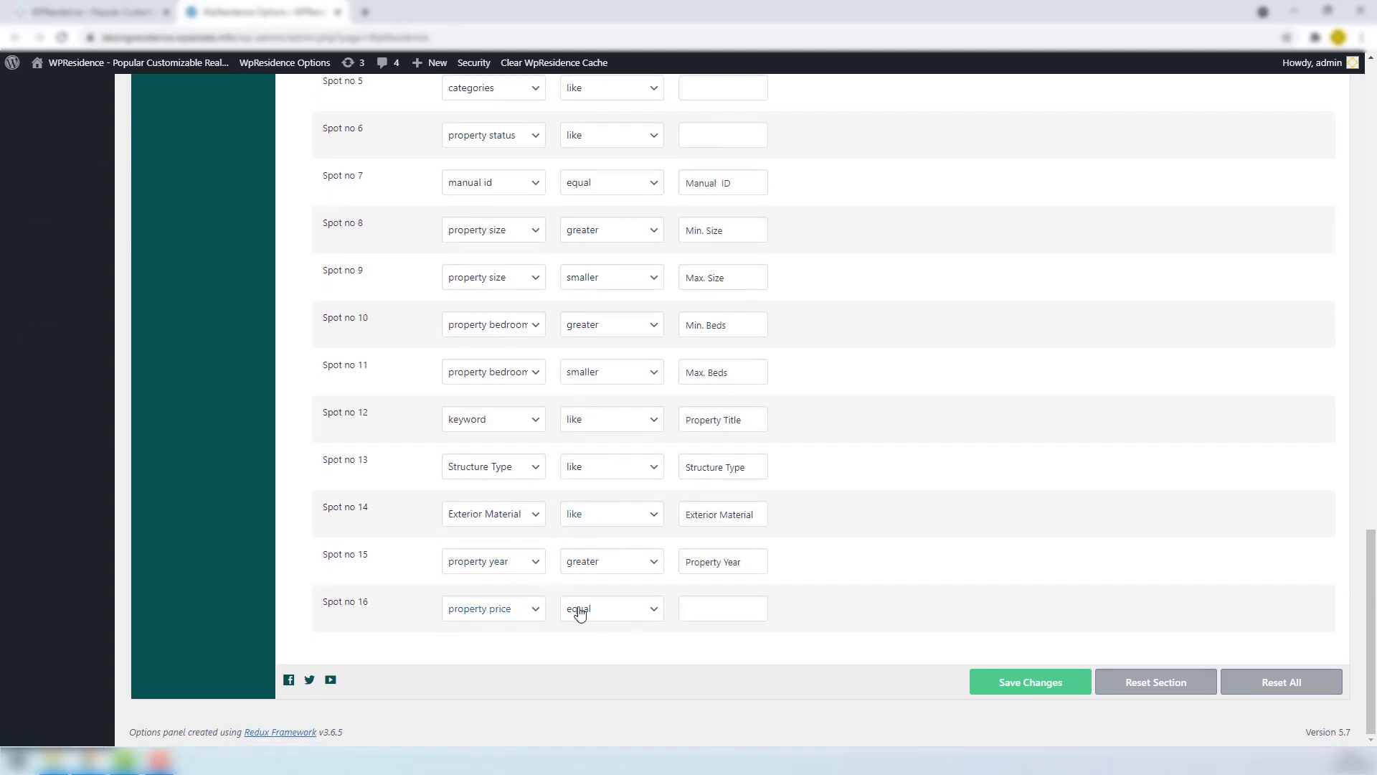
{"action": "scroll", "coordinate": [573, 603], "scroll_direction": "up", "scroll_amount": 3}
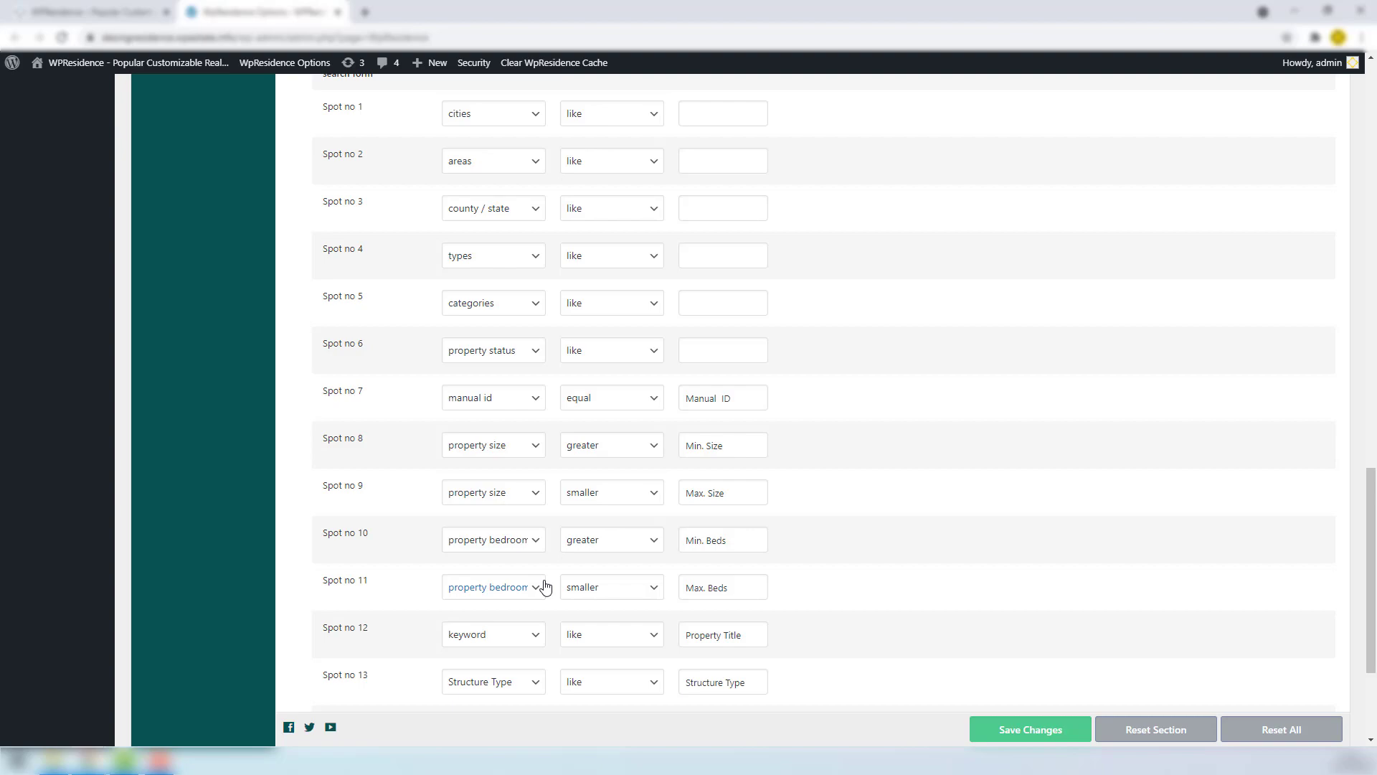
{"action": "scroll", "coordinate": [544, 587], "scroll_direction": "up", "scroll_amount": 15}
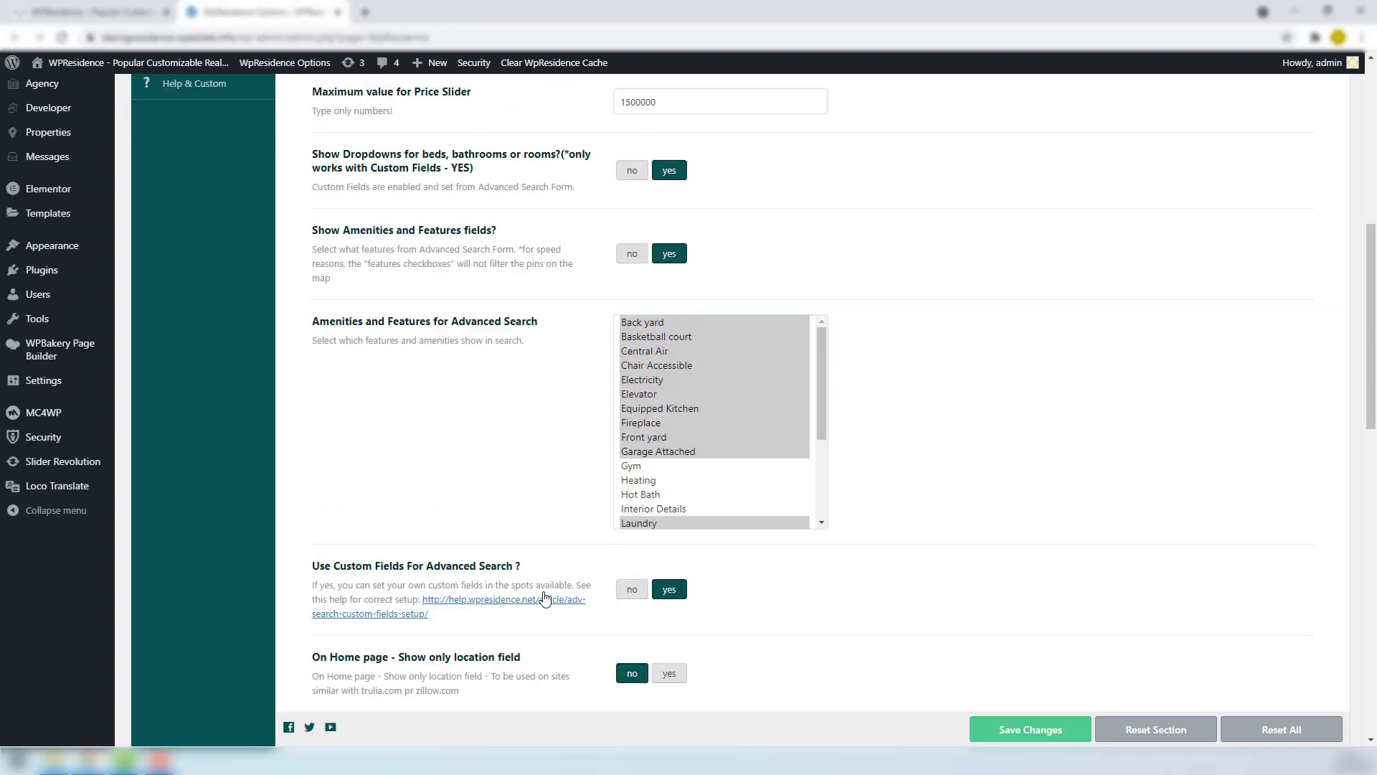
{"action": "scroll", "coordinate": [613, 412], "scroll_direction": "up", "scroll_amount": 2}
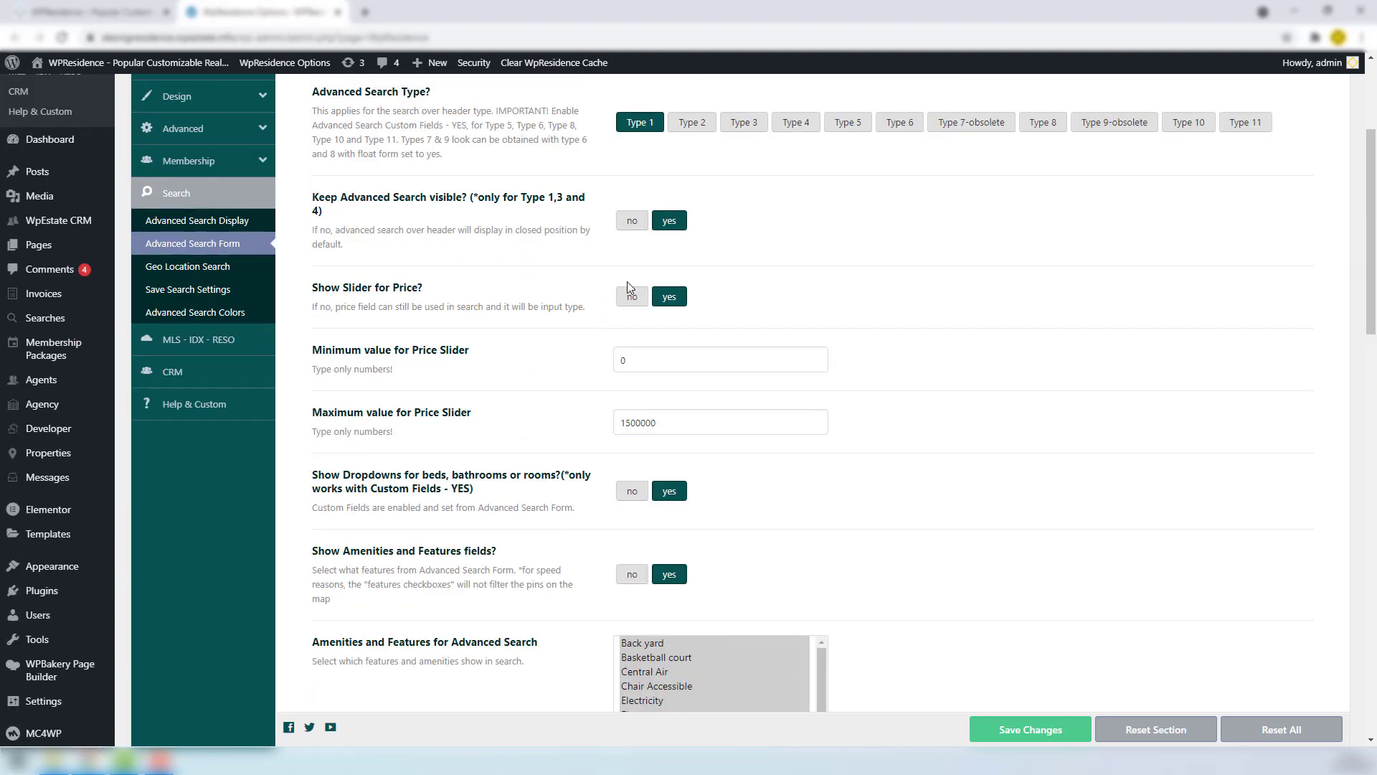
Turn off the price slider and make spot 16 compare property price as greater.
{"action": "left_click", "coordinate": [628, 304]}
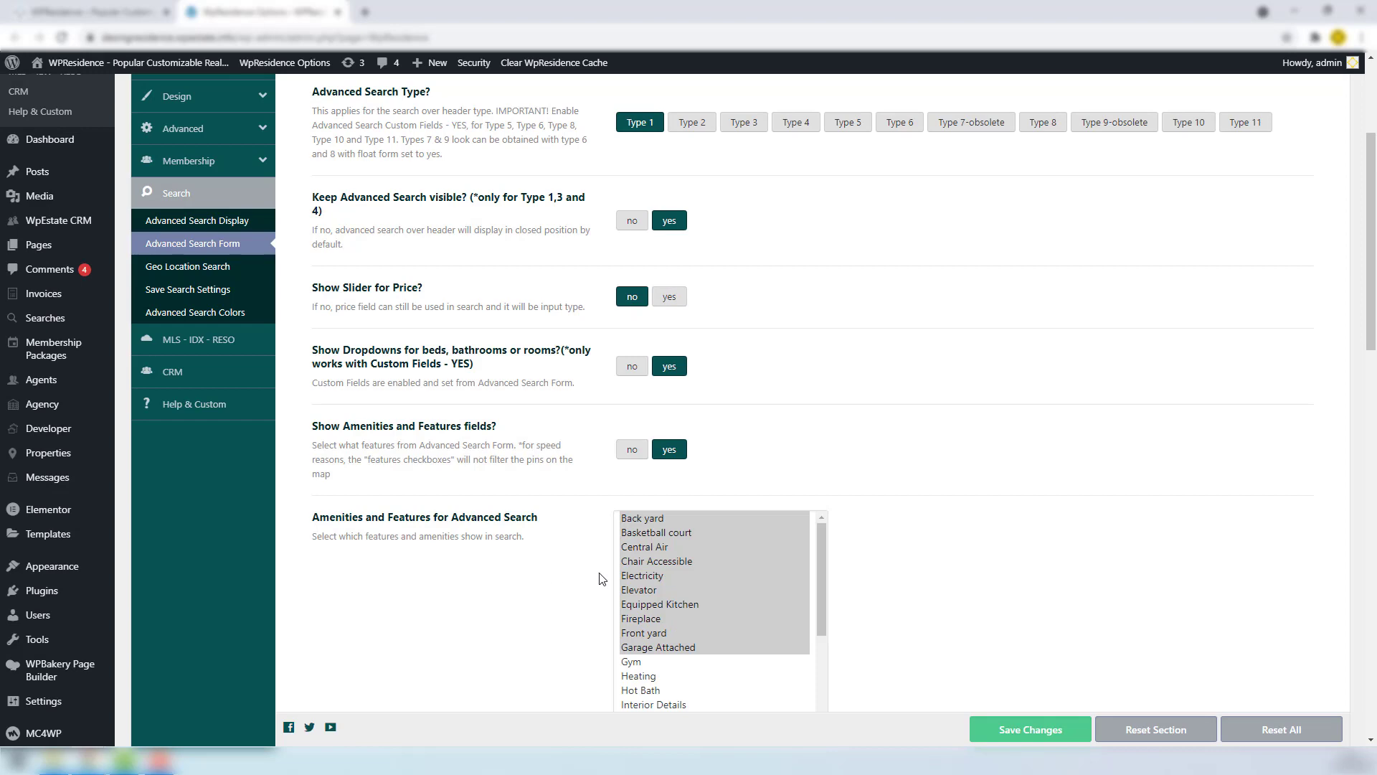
{"action": "scroll", "coordinate": [602, 578], "scroll_direction": "down", "scroll_amount": 1}
{"action": "scroll", "coordinate": [601, 578], "scroll_direction": "down", "scroll_amount": 3}
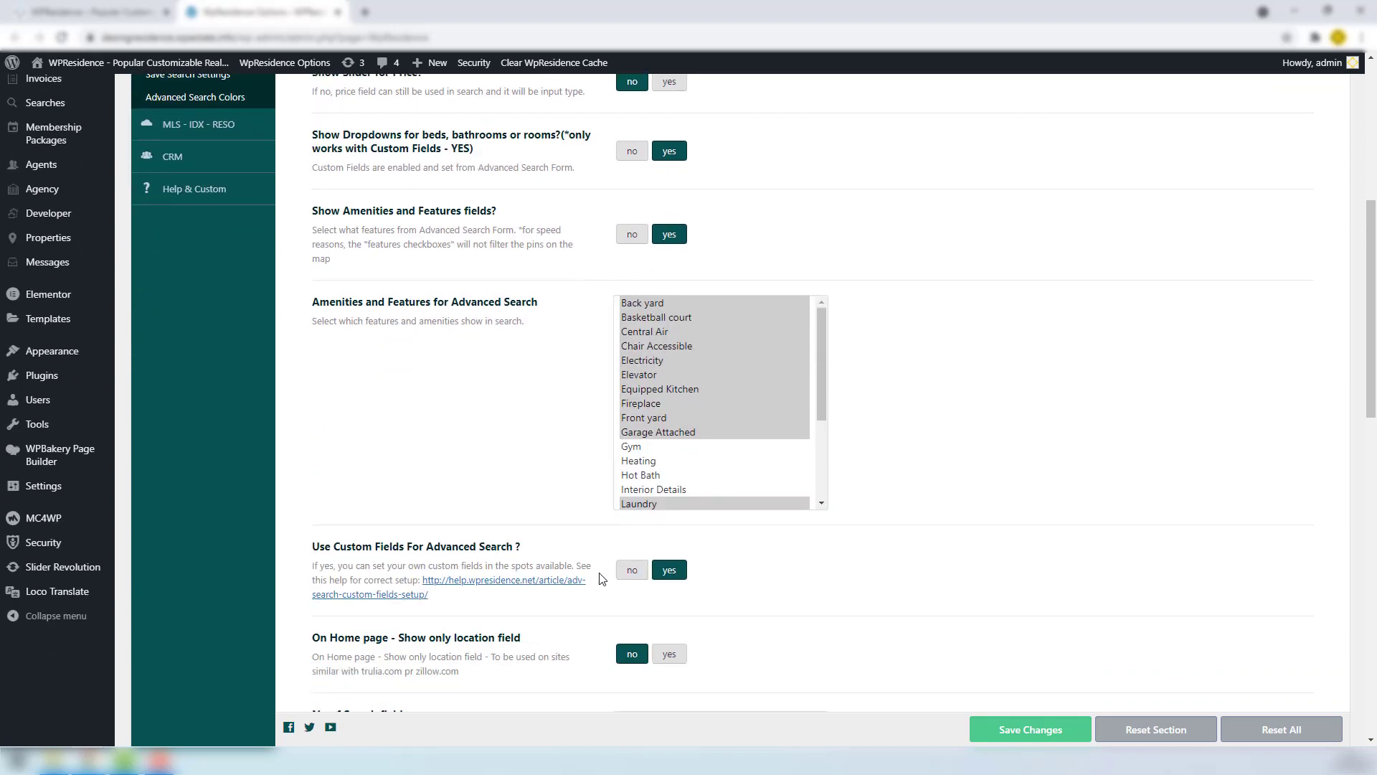
{"action": "scroll", "coordinate": [601, 579], "scroll_direction": "down", "scroll_amount": 3}
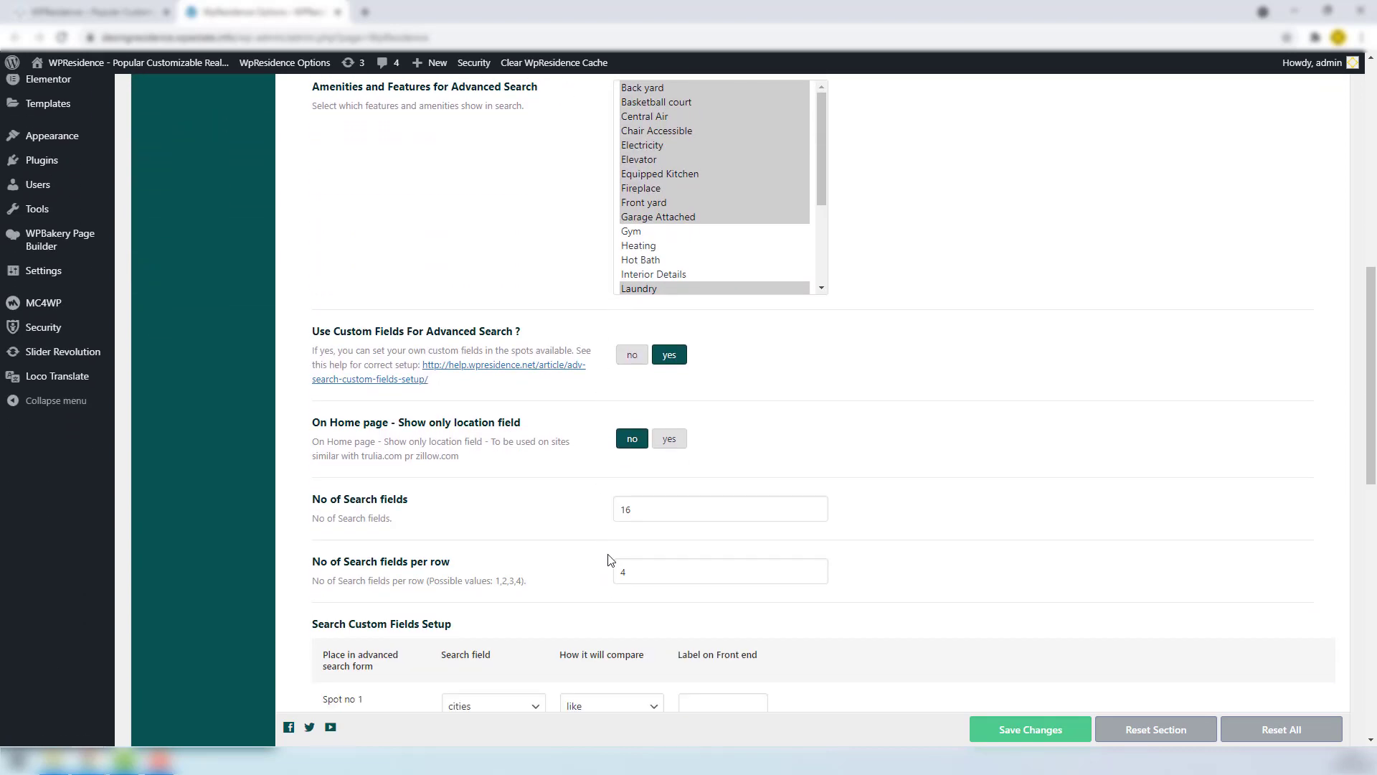
{"action": "scroll", "coordinate": [610, 560], "scroll_direction": "down", "scroll_amount": 2}
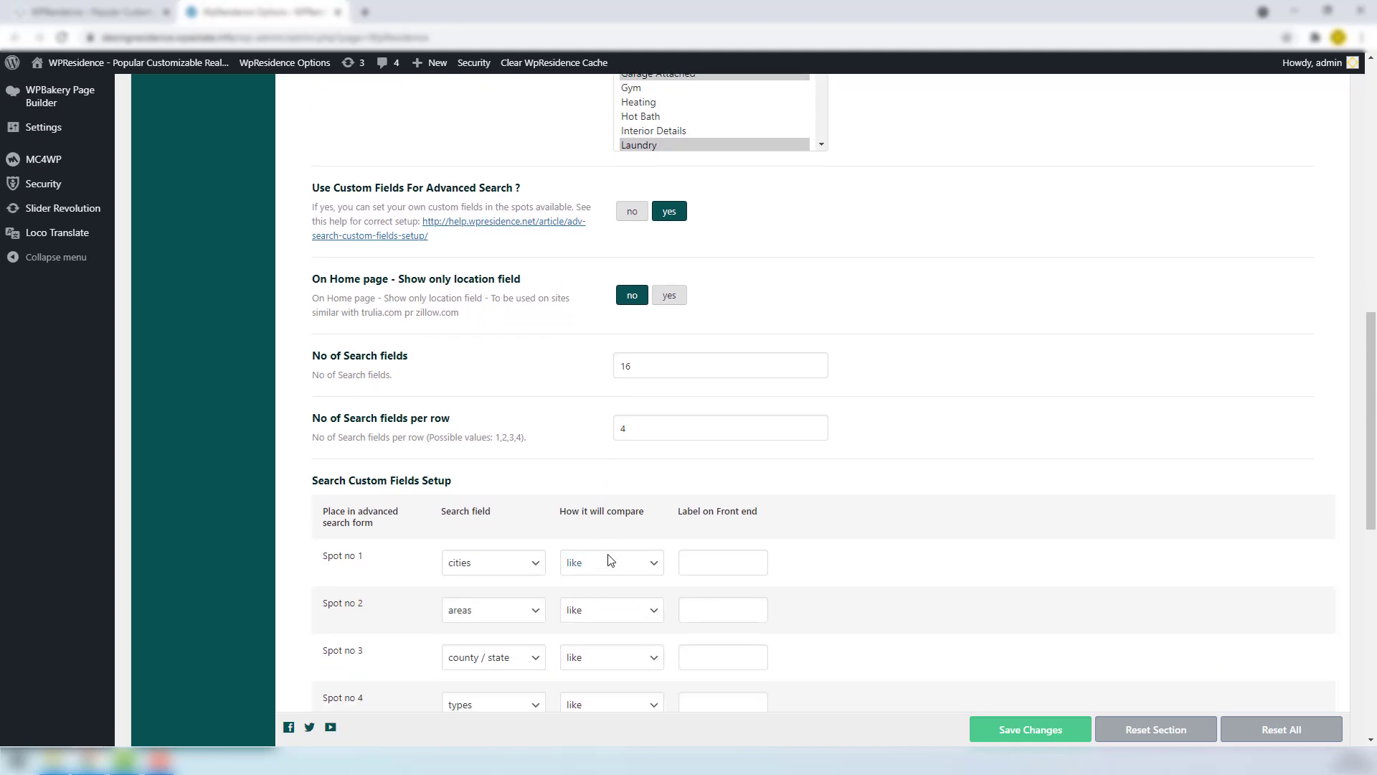
{"action": "scroll", "coordinate": [610, 559], "scroll_direction": "down", "scroll_amount": 9}
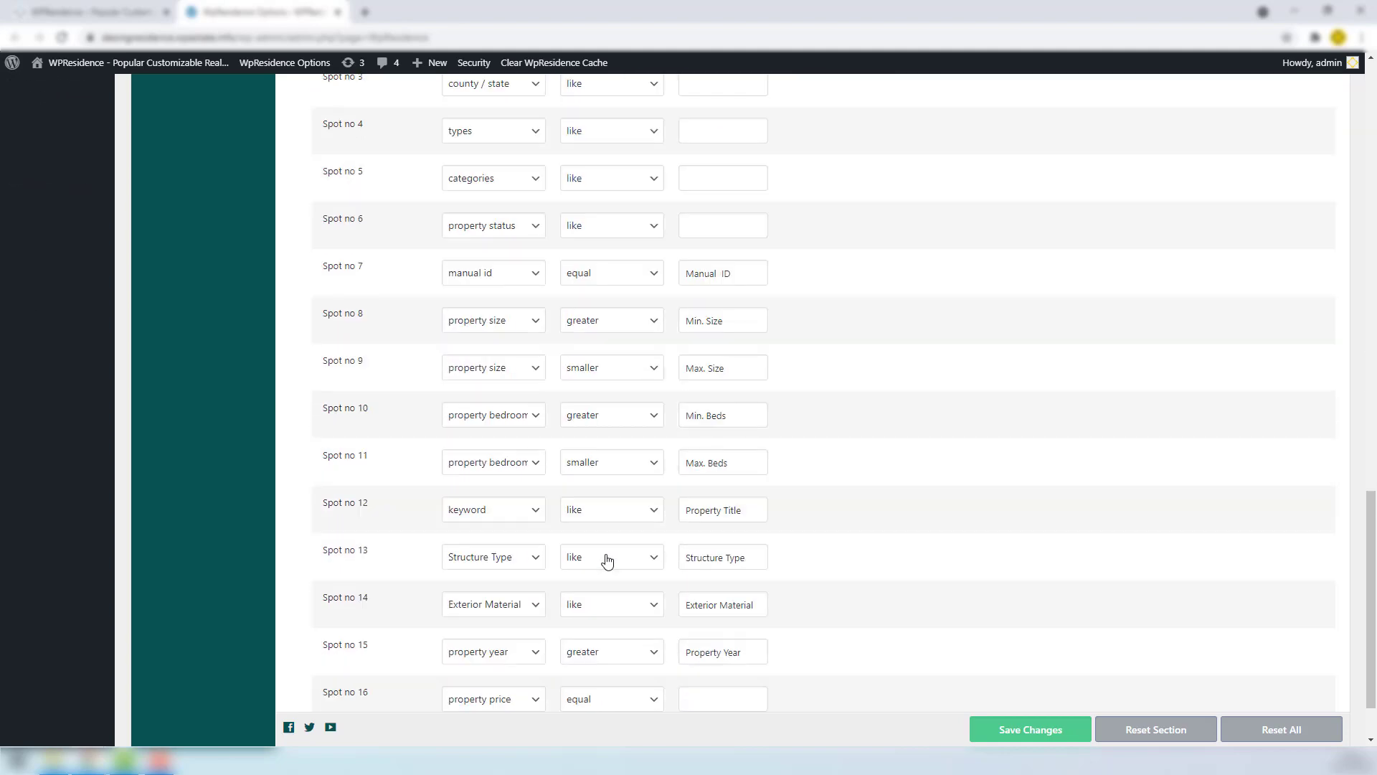
{"action": "left_click", "coordinate": [584, 610]}
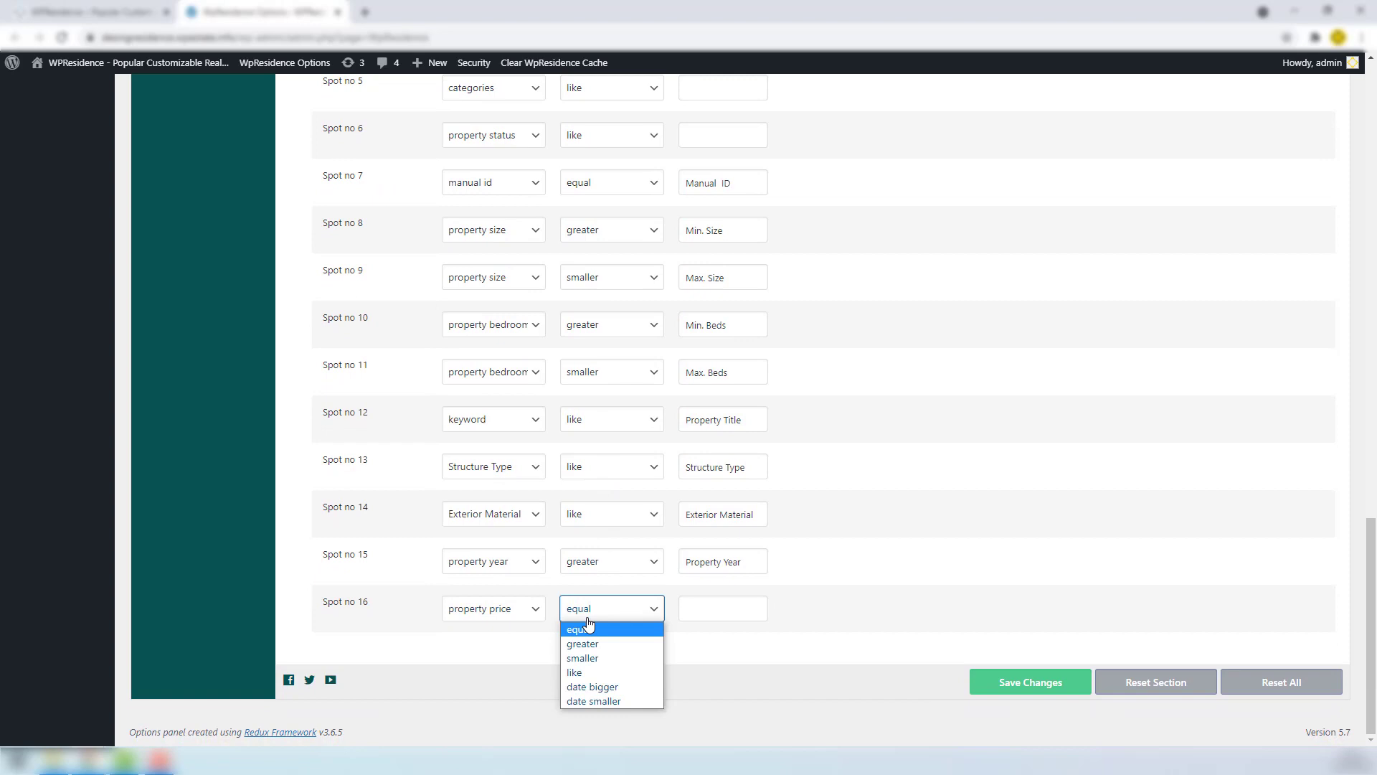
{"action": "left_click", "coordinate": [594, 647]}
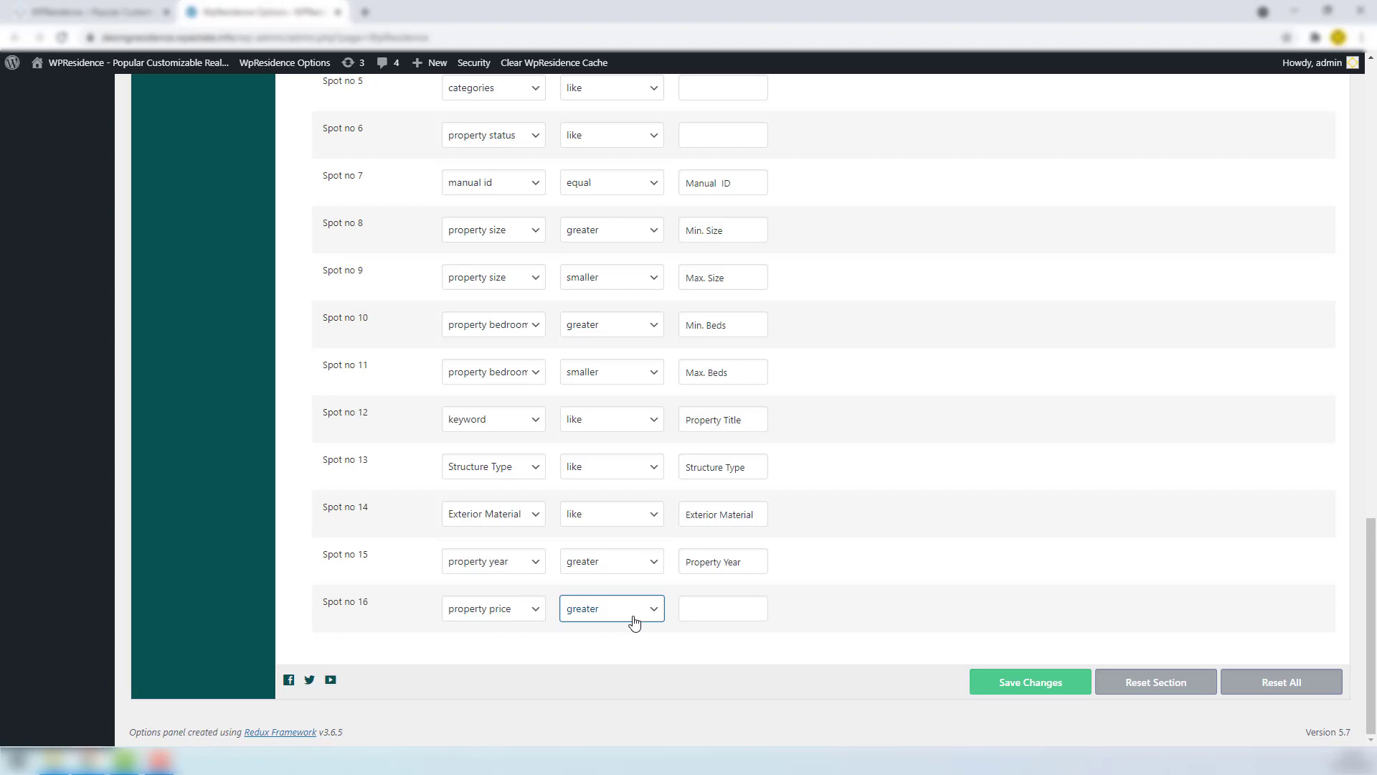
{"action": "scroll", "coordinate": [634, 621], "scroll_direction": "up", "scroll_amount": 11}
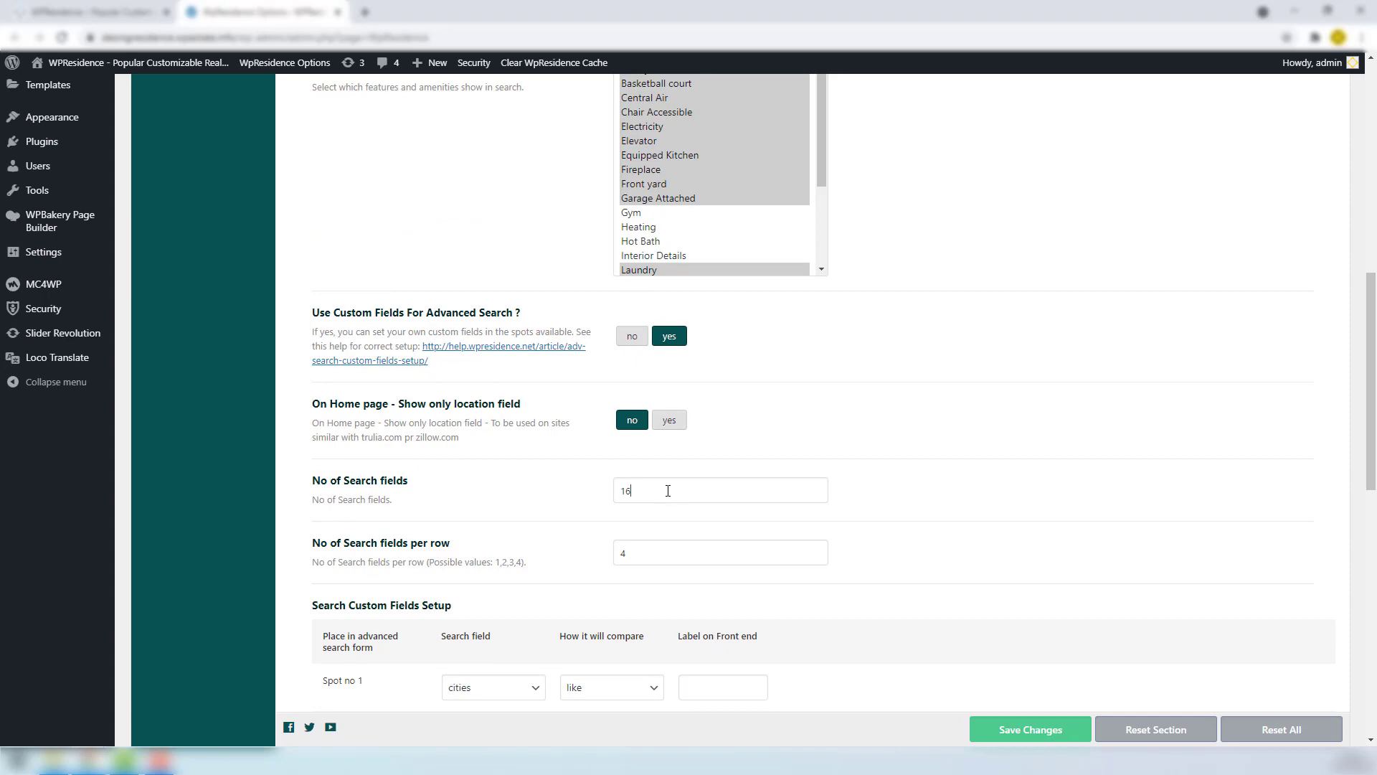
Change the number of search fields to 17, save, and reload the options page.
{"action": "key", "text": "BackSpace"}
{"action": "left_click", "coordinate": [1023, 730]}
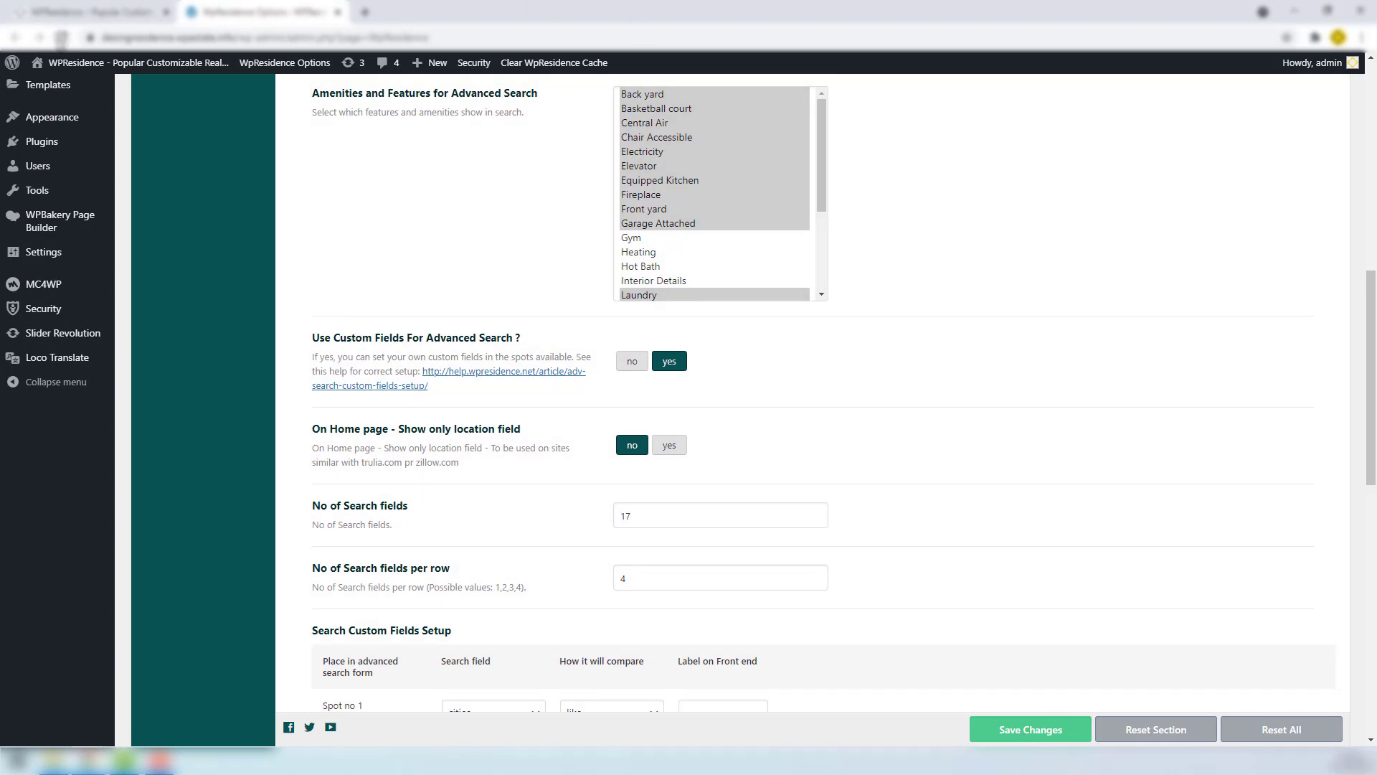
{"action": "left_click", "coordinate": [62, 37]}
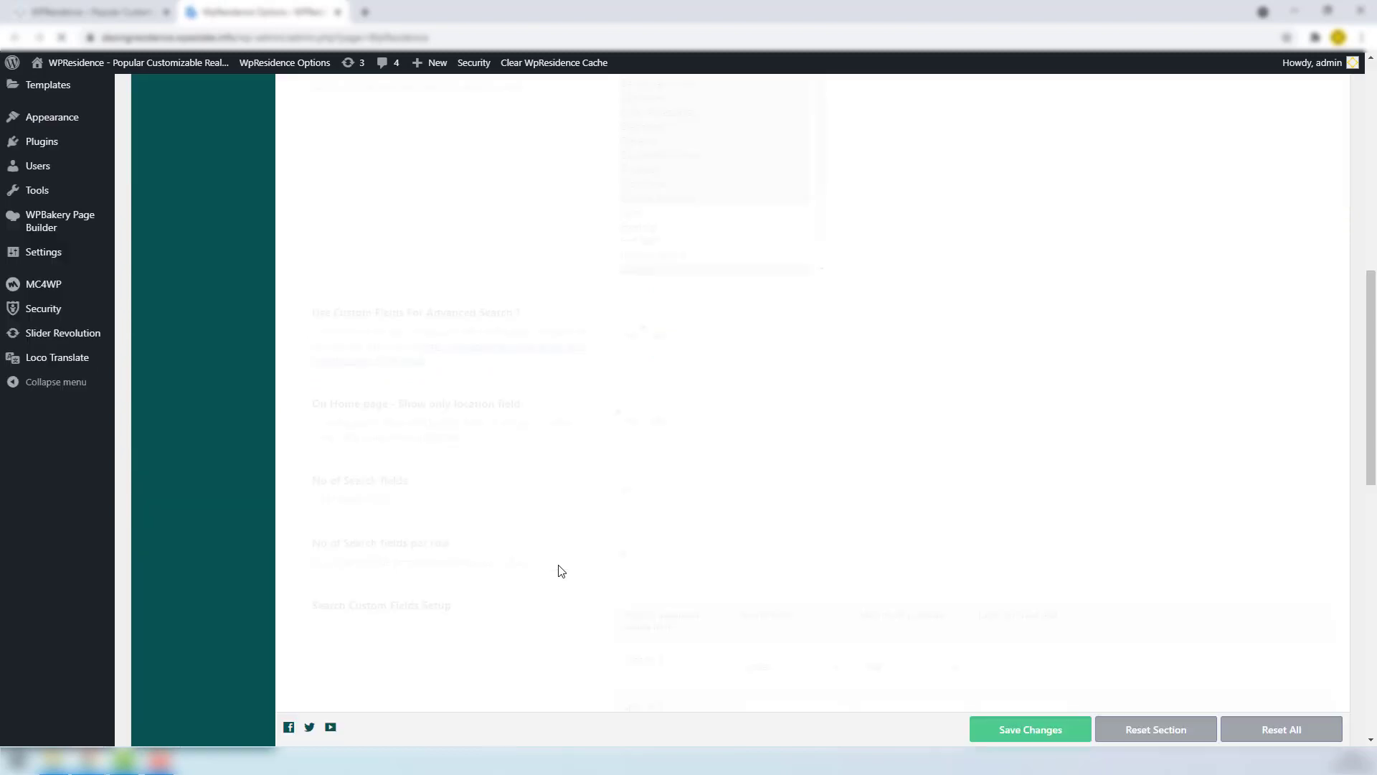
Make Spot 17 a property price filter that compares as smaller.
{"action": "scroll", "coordinate": [569, 571], "scroll_direction": "down", "scroll_amount": 6}
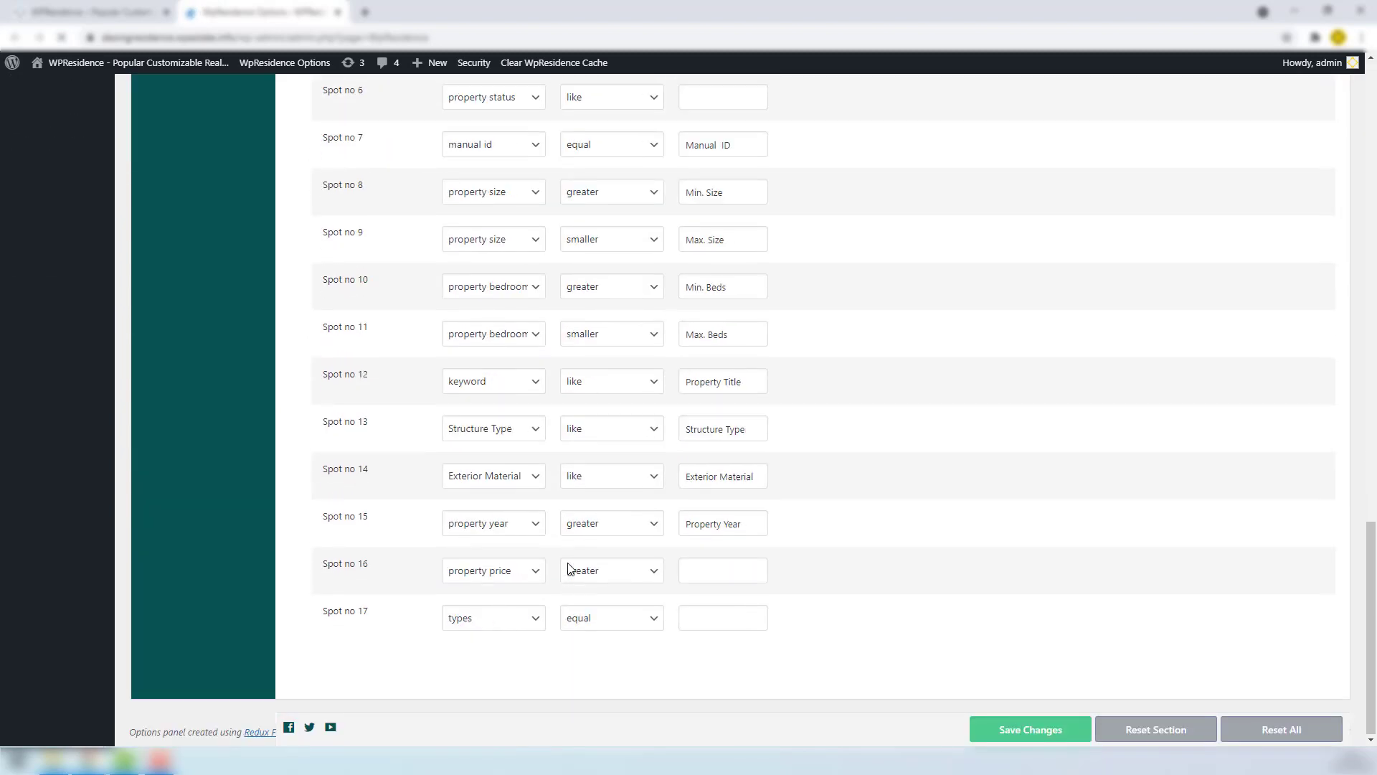
{"action": "left_click", "coordinate": [522, 628]}
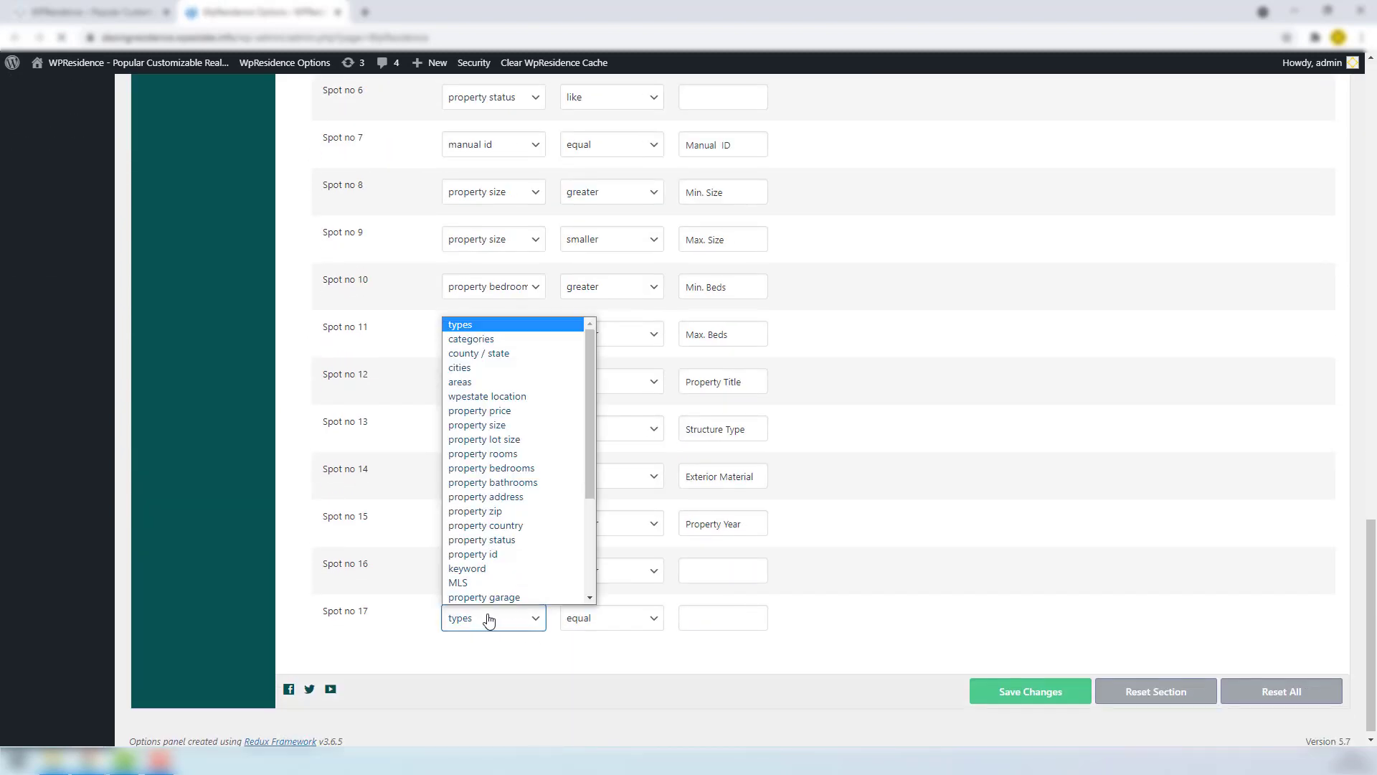
{"action": "scroll", "coordinate": [500, 545], "scroll_direction": "down", "scroll_amount": 1}
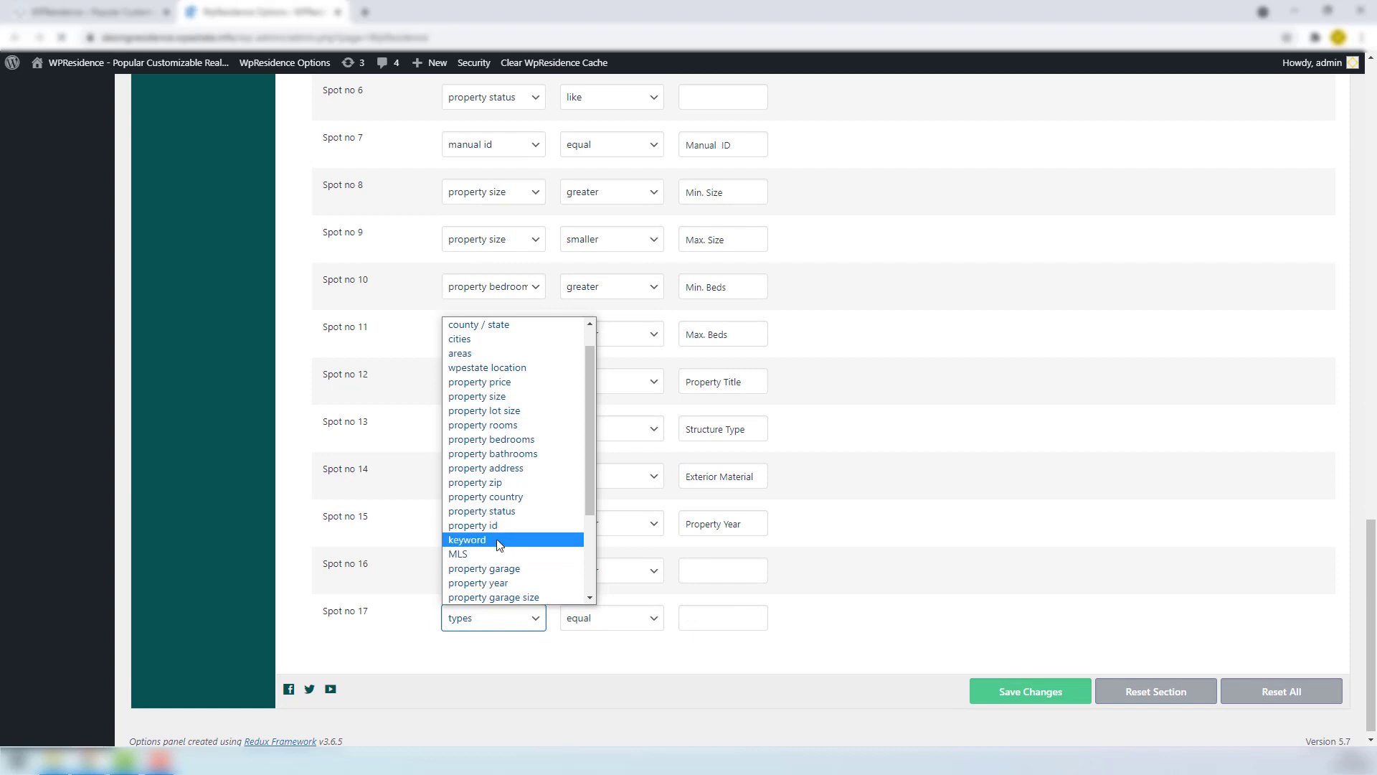
{"action": "left_click", "coordinate": [502, 383]}
{"action": "left_click", "coordinate": [613, 621]}
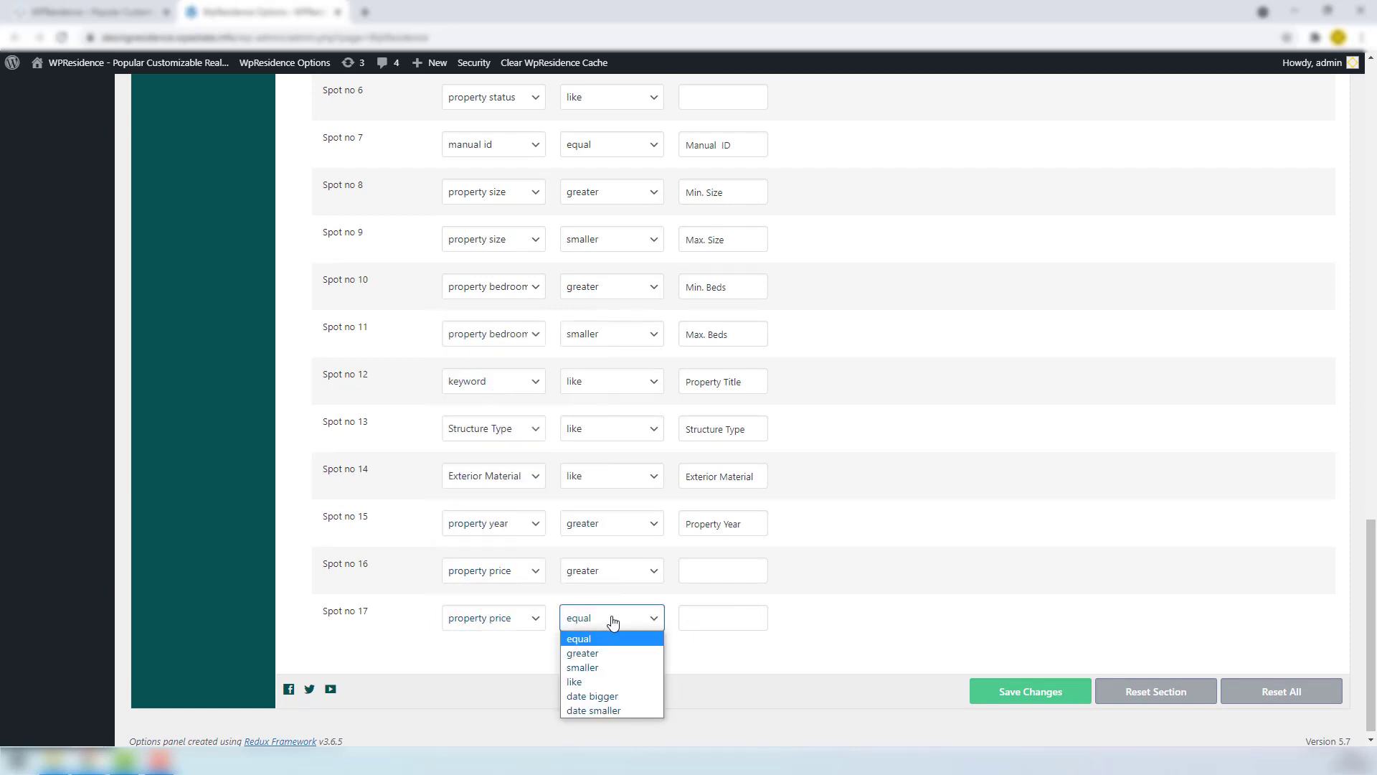
{"action": "left_click", "coordinate": [603, 667]}
Label Spots 16 and 17 'Min. Price' and 'Max. Price' on the front end and save.
{"action": "left_click", "coordinate": [703, 561]}
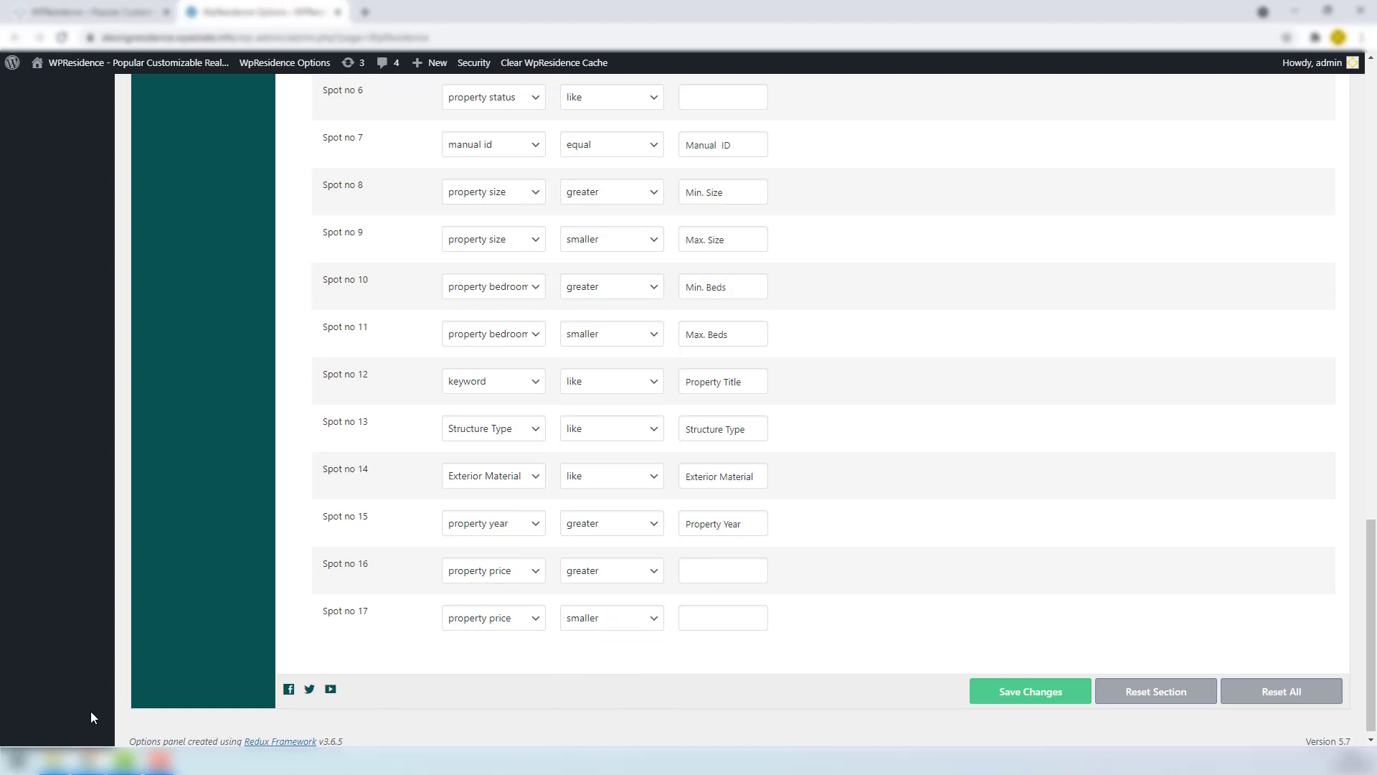
{"action": "type", "text": "Min. Price"}
{"action": "key", "text": "Tab"}
{"action": "type", "text": "Max. Price"}
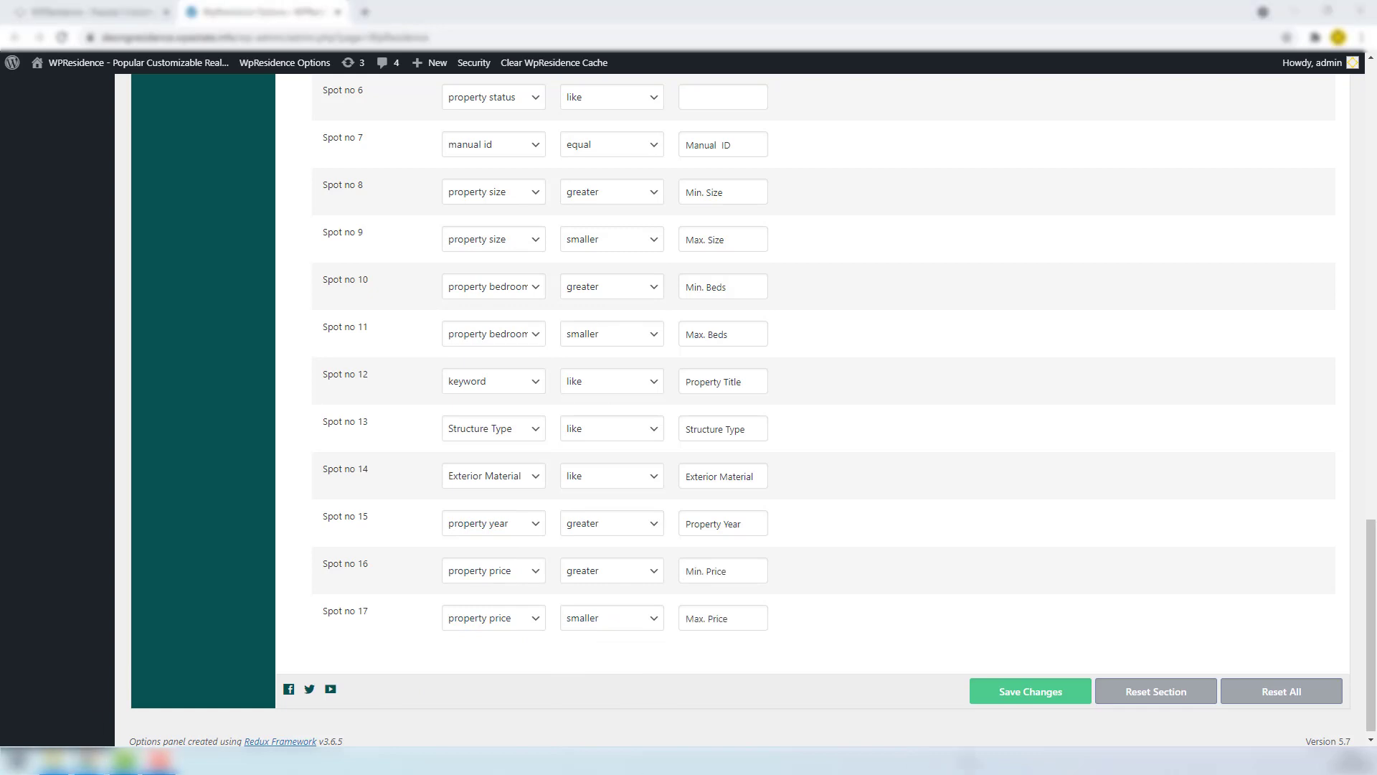
{"action": "left_click", "coordinate": [1032, 692]}
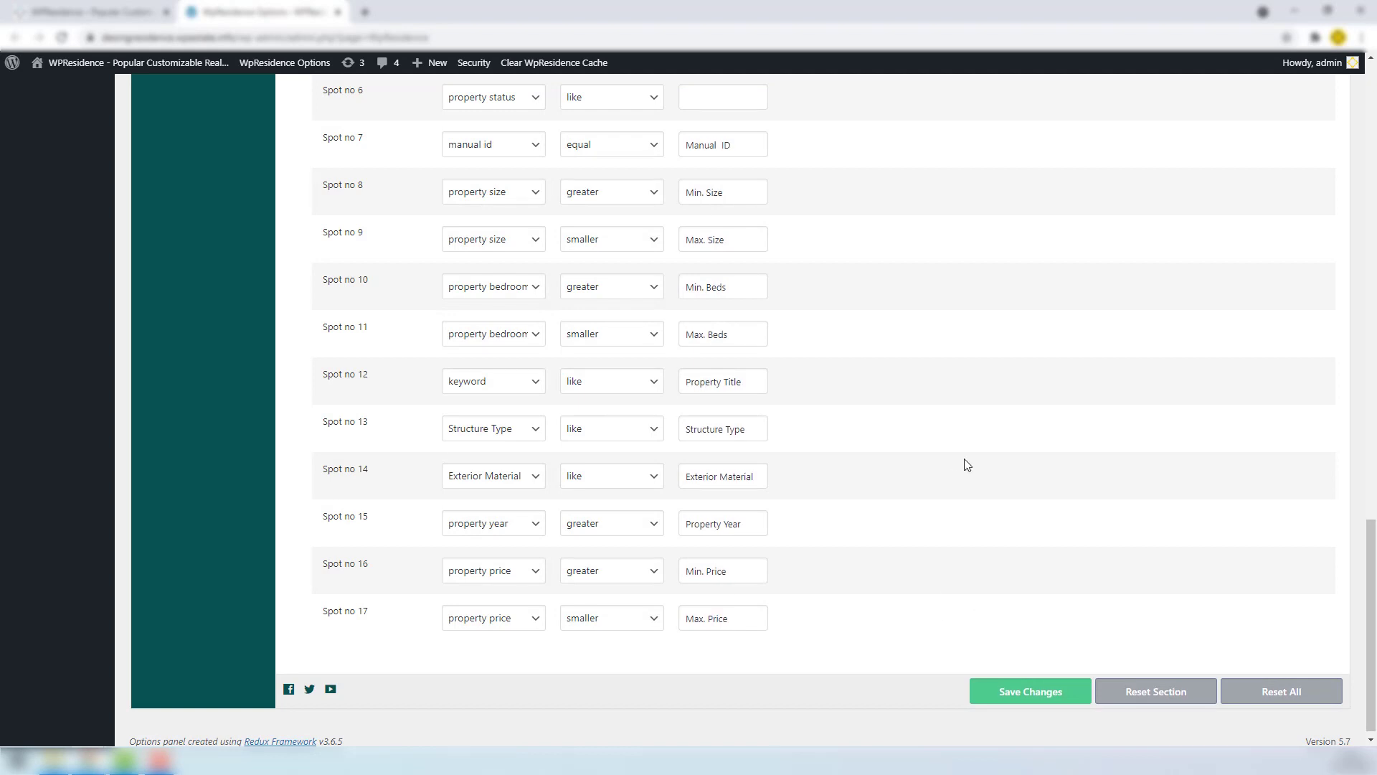
Reload the homepage to check the Min. Price, Max. Price and amenity options, then go to Features & Amenities.
{"action": "left_click", "coordinate": [93, 12]}
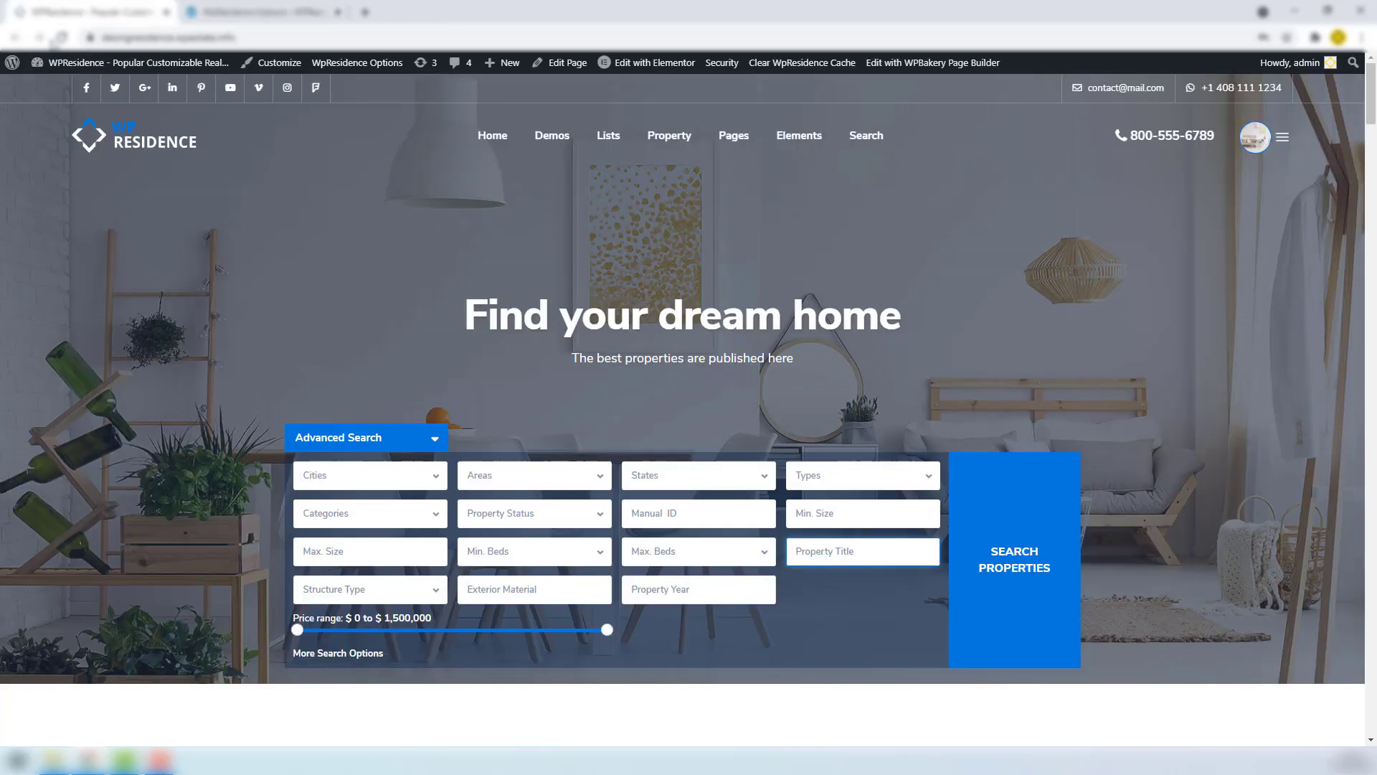
{"action": "left_click", "coordinate": [62, 38]}
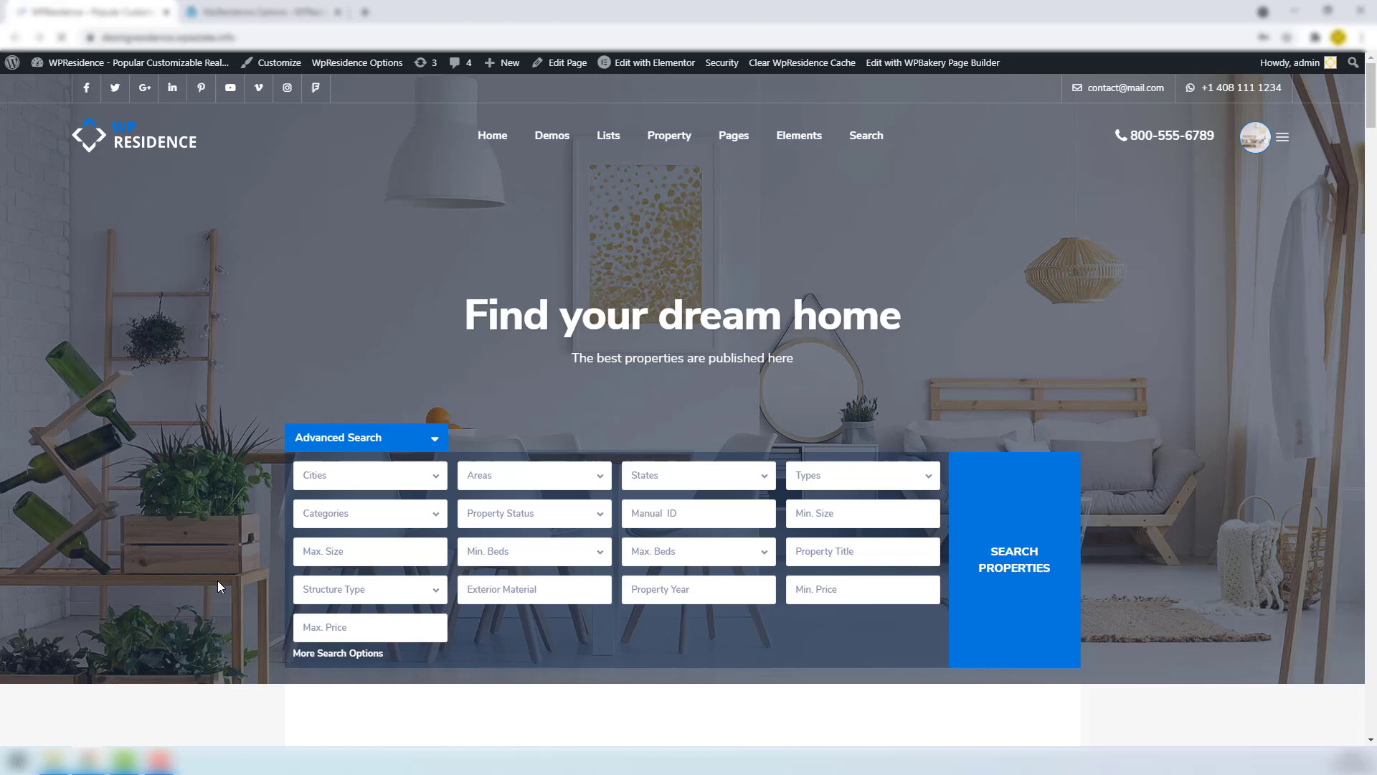
{"action": "scroll", "coordinate": [313, 512], "scroll_direction": "down", "scroll_amount": 2}
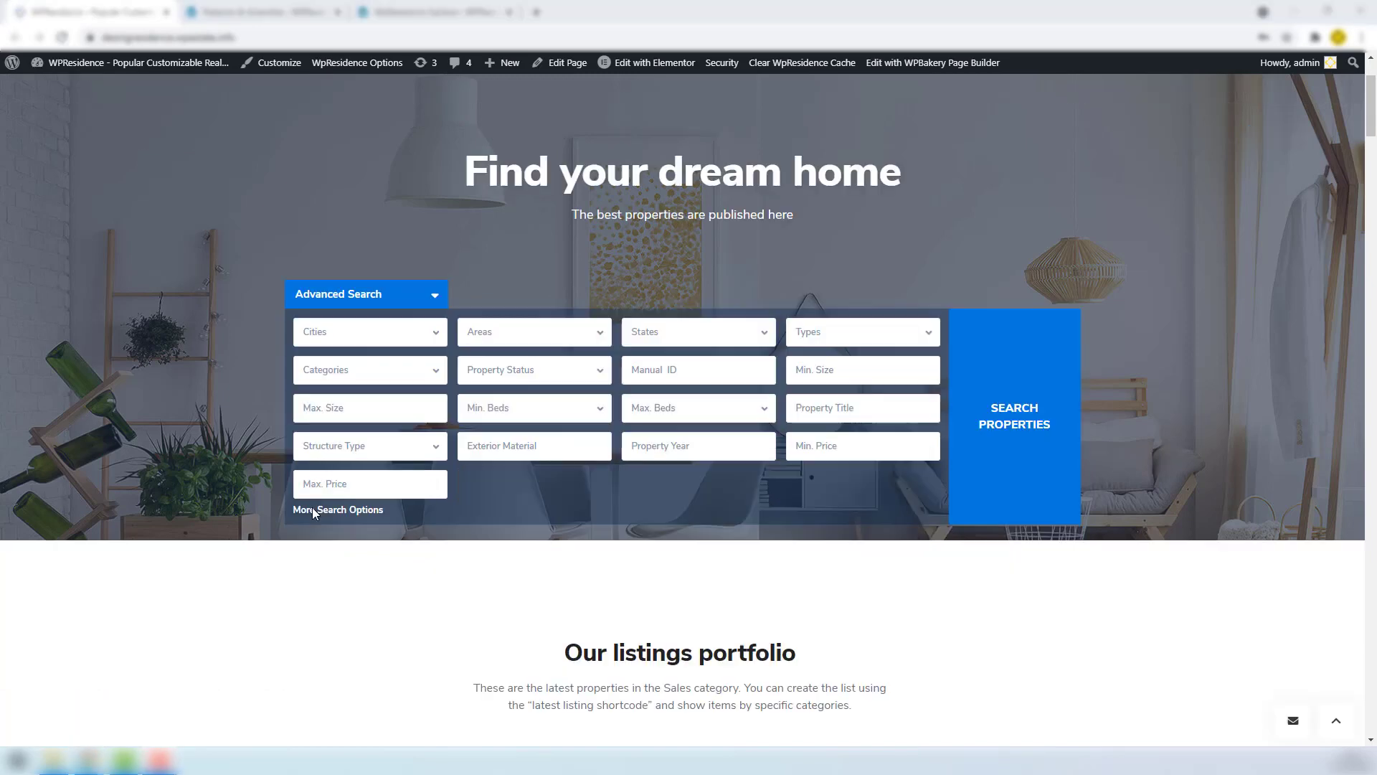
{"action": "left_click", "coordinate": [362, 510]}
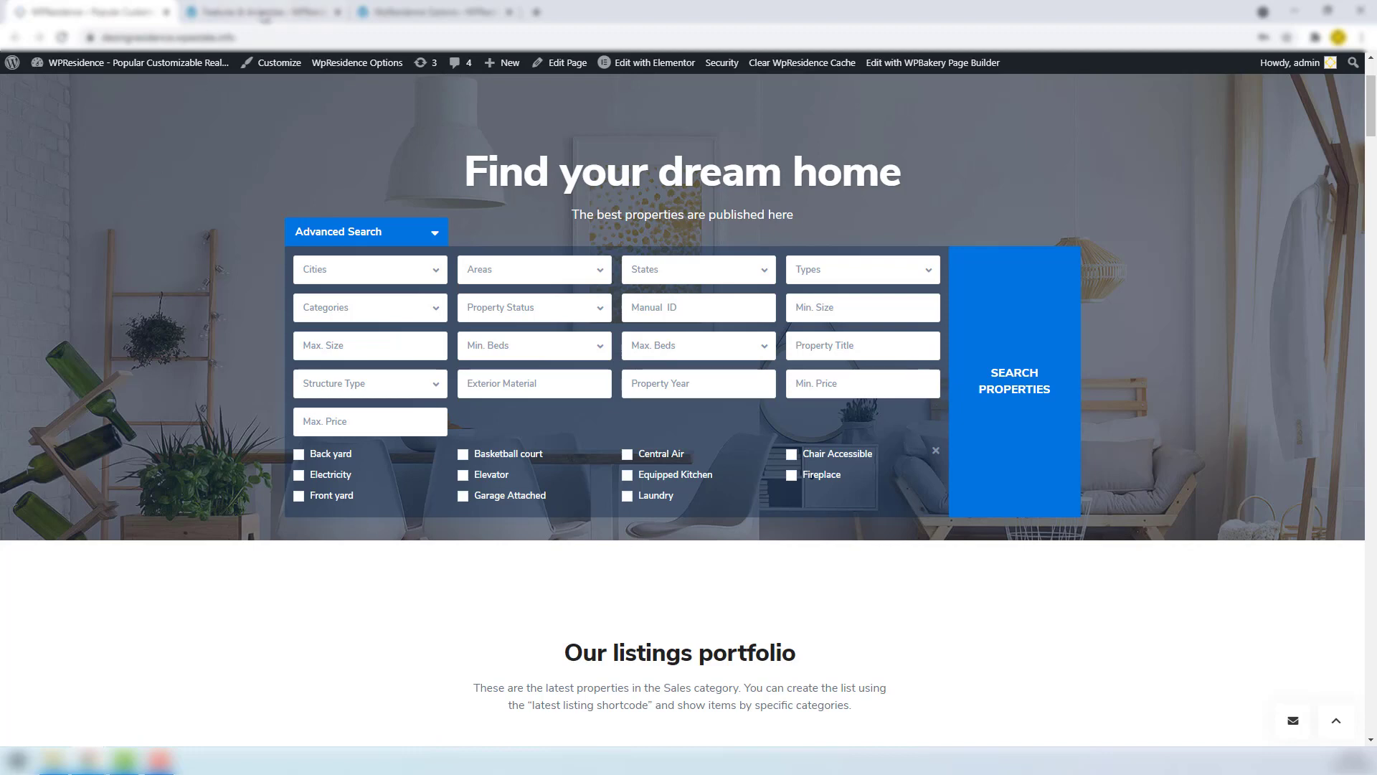
{"action": "left_click", "coordinate": [263, 12]}
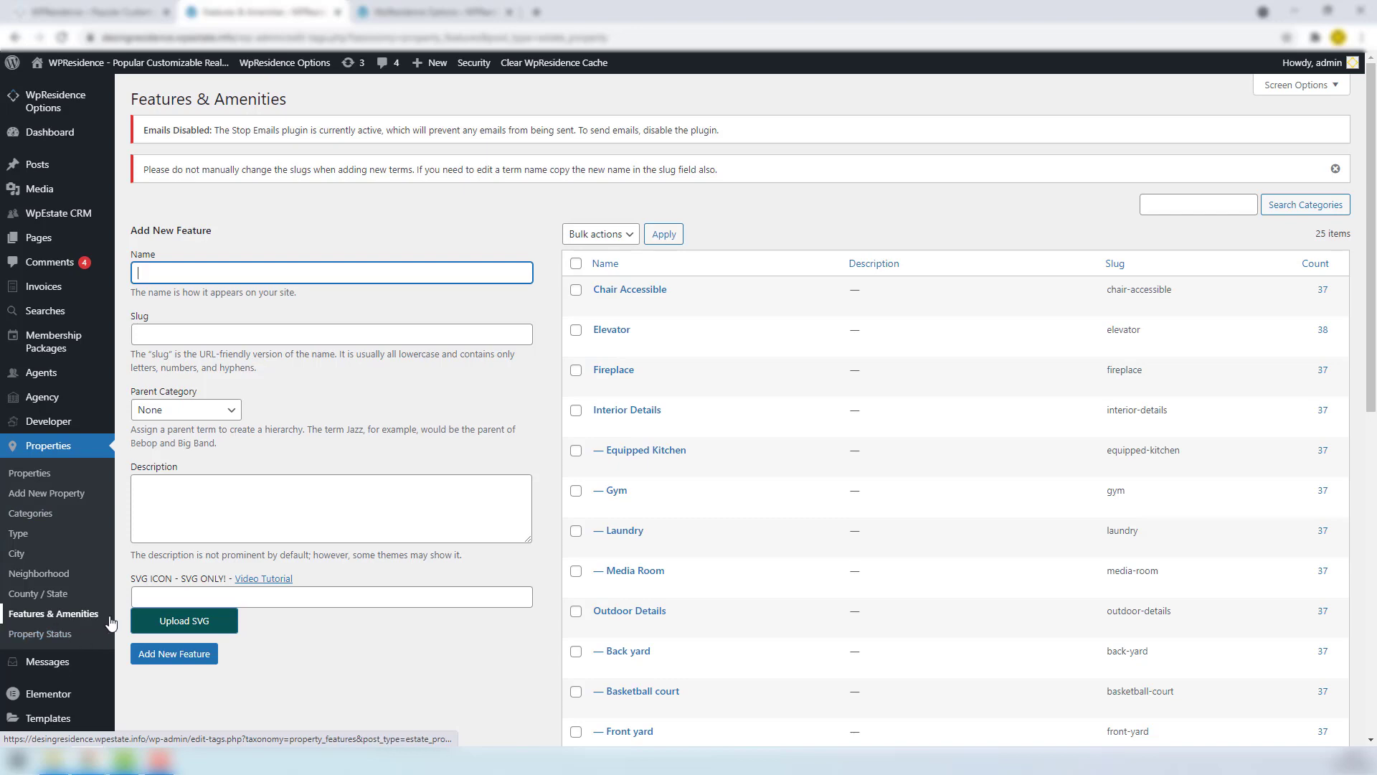
Return to WpResidence Options and open Search > Advanced Search Form.
{"action": "left_click", "coordinate": [439, 7]}
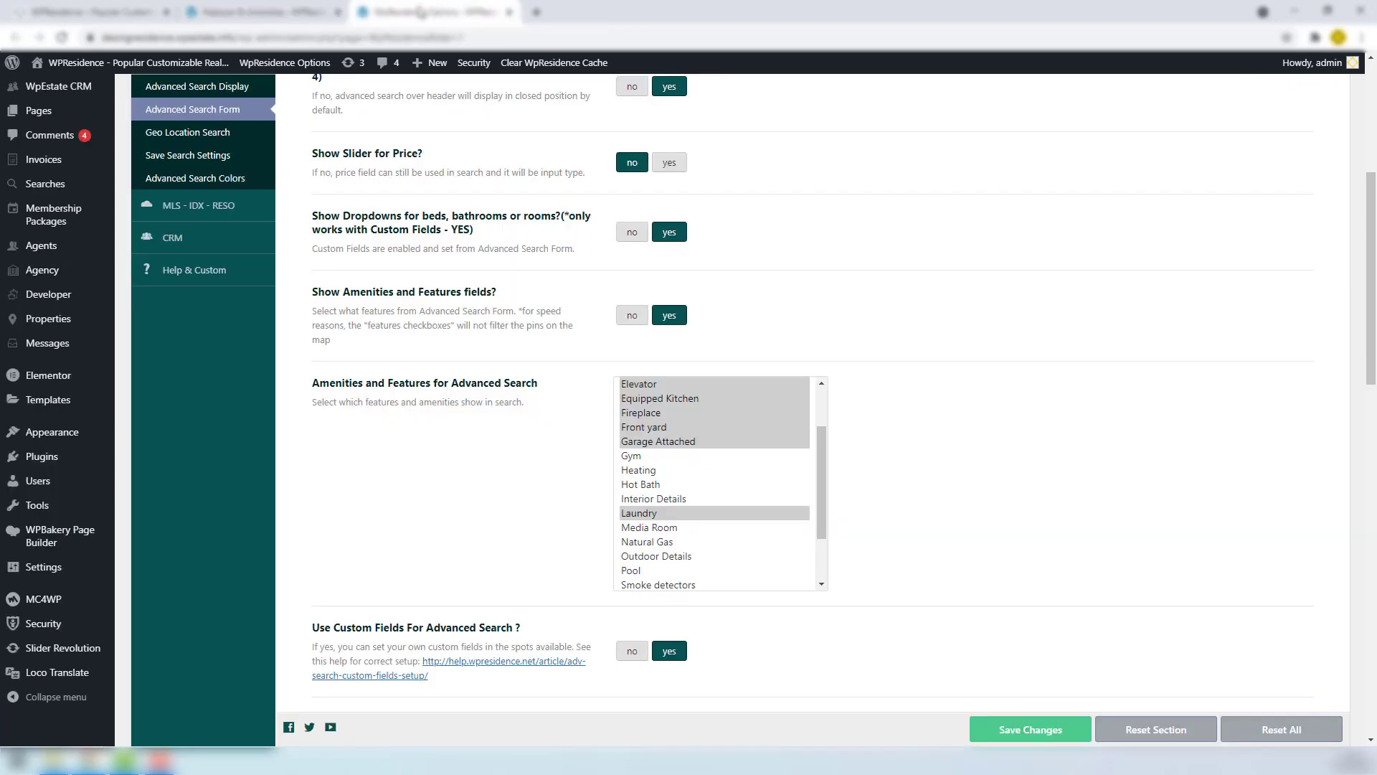
{"action": "left_click", "coordinate": [277, 113]}
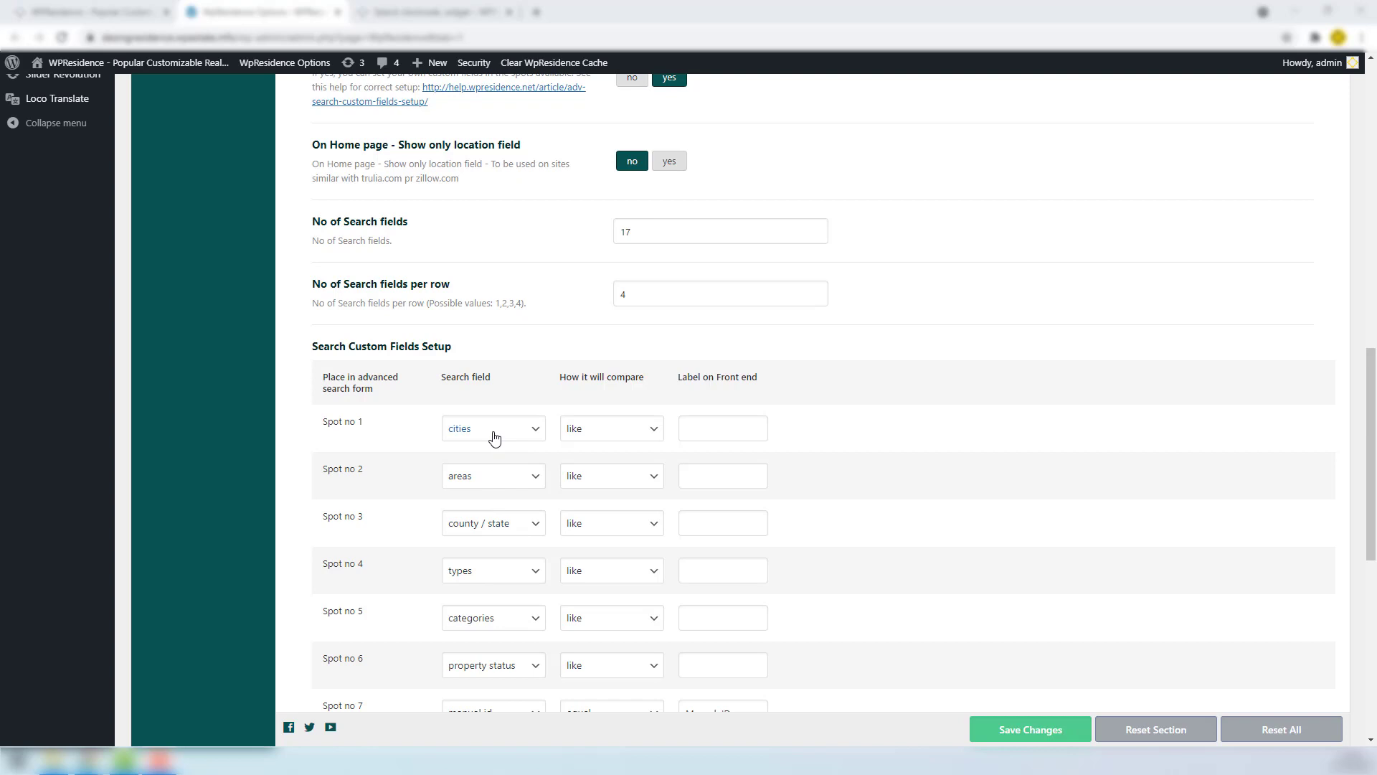
Set Spot 1 to the wpestate location field with the front-end label 'Location'.
{"action": "left_click", "coordinate": [494, 430]}
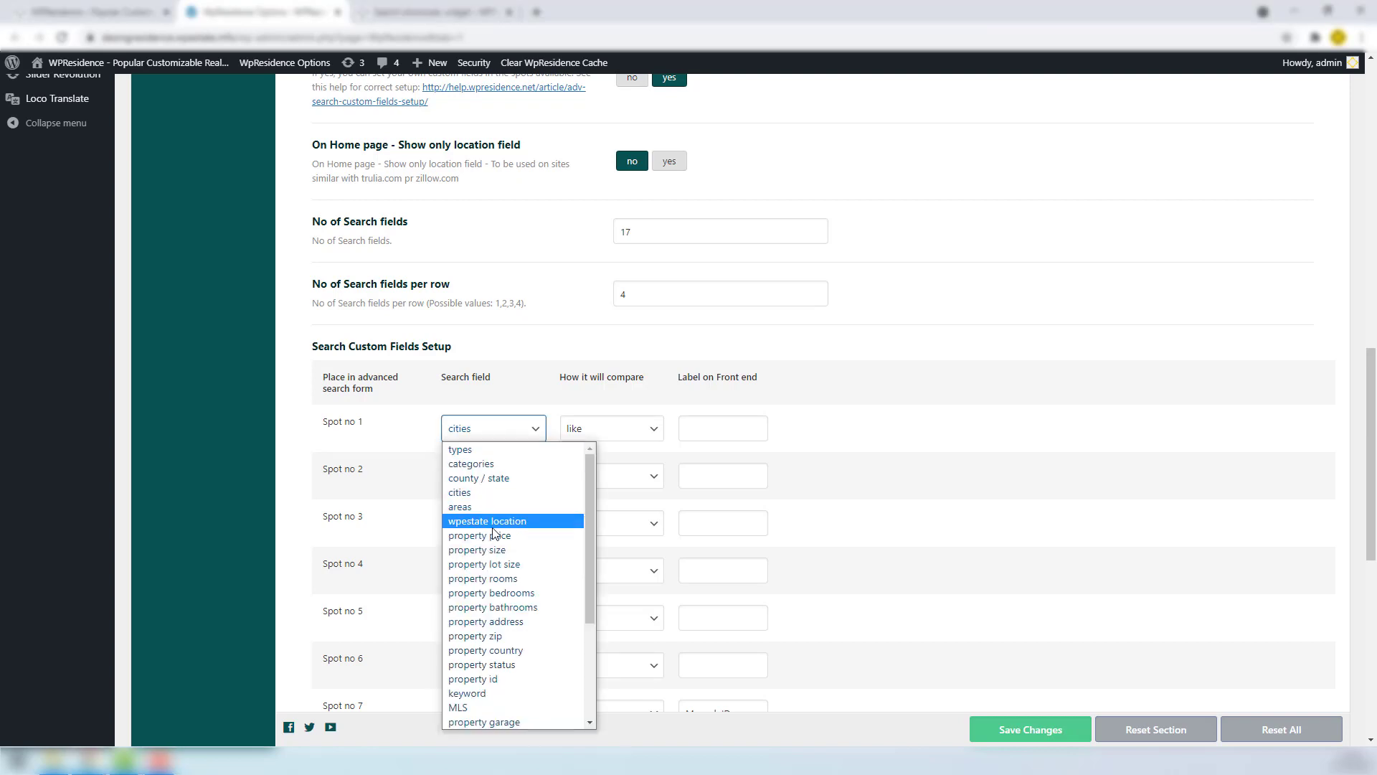
{"action": "left_click", "coordinate": [497, 521]}
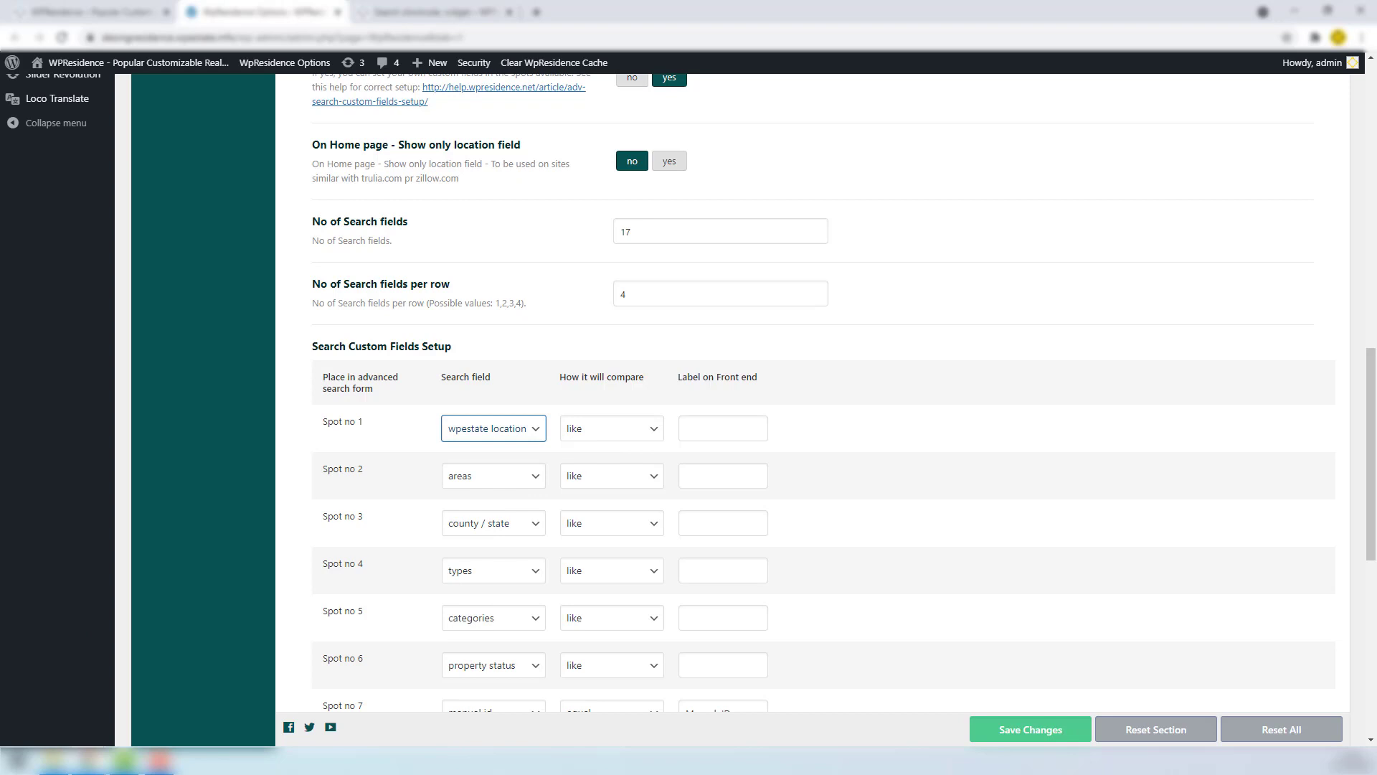
{"action": "left_click", "coordinate": [683, 427]}
{"action": "type", "text": "Location"}
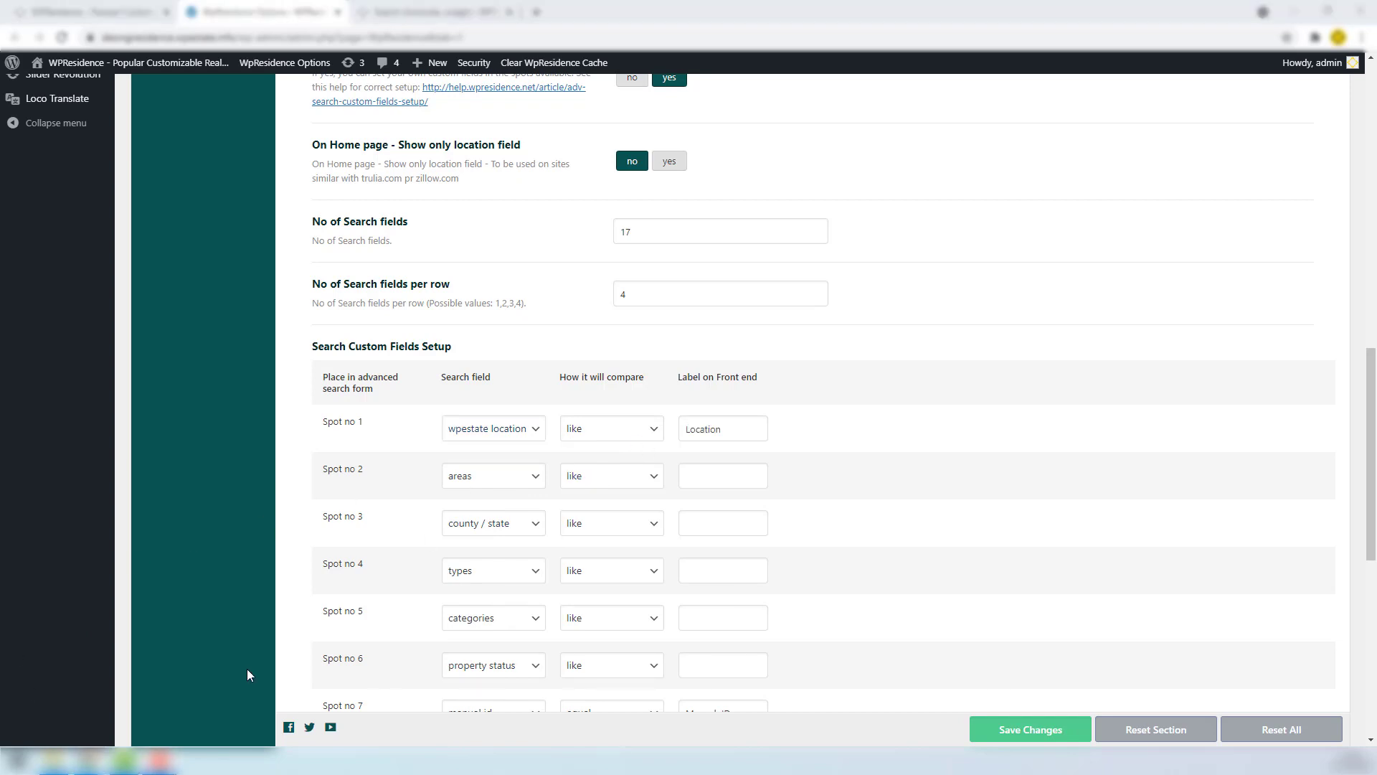
{"action": "left_click", "coordinate": [468, 487]}
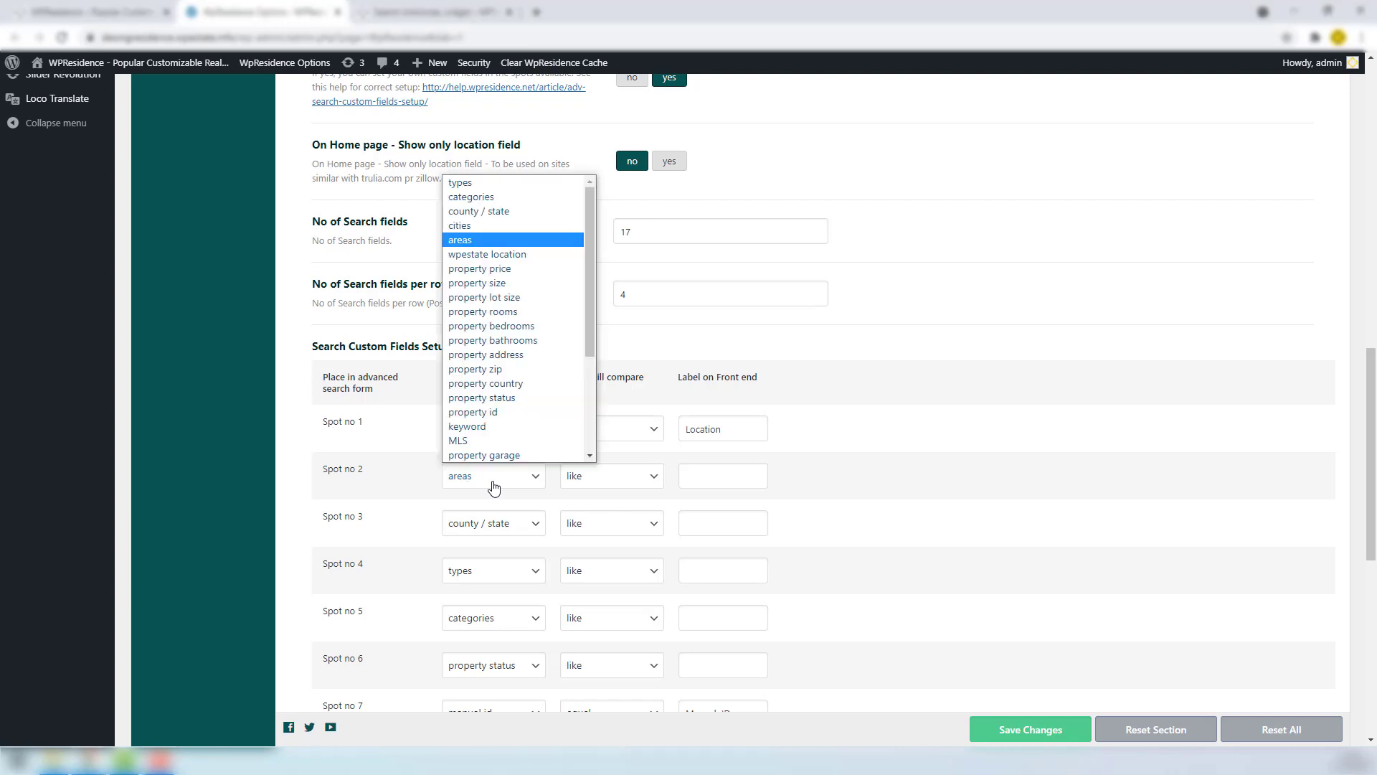
Set Spot 2 to property price compared as greater, and Spot 3 to property price compared as smaller.
{"action": "left_click", "coordinate": [519, 267]}
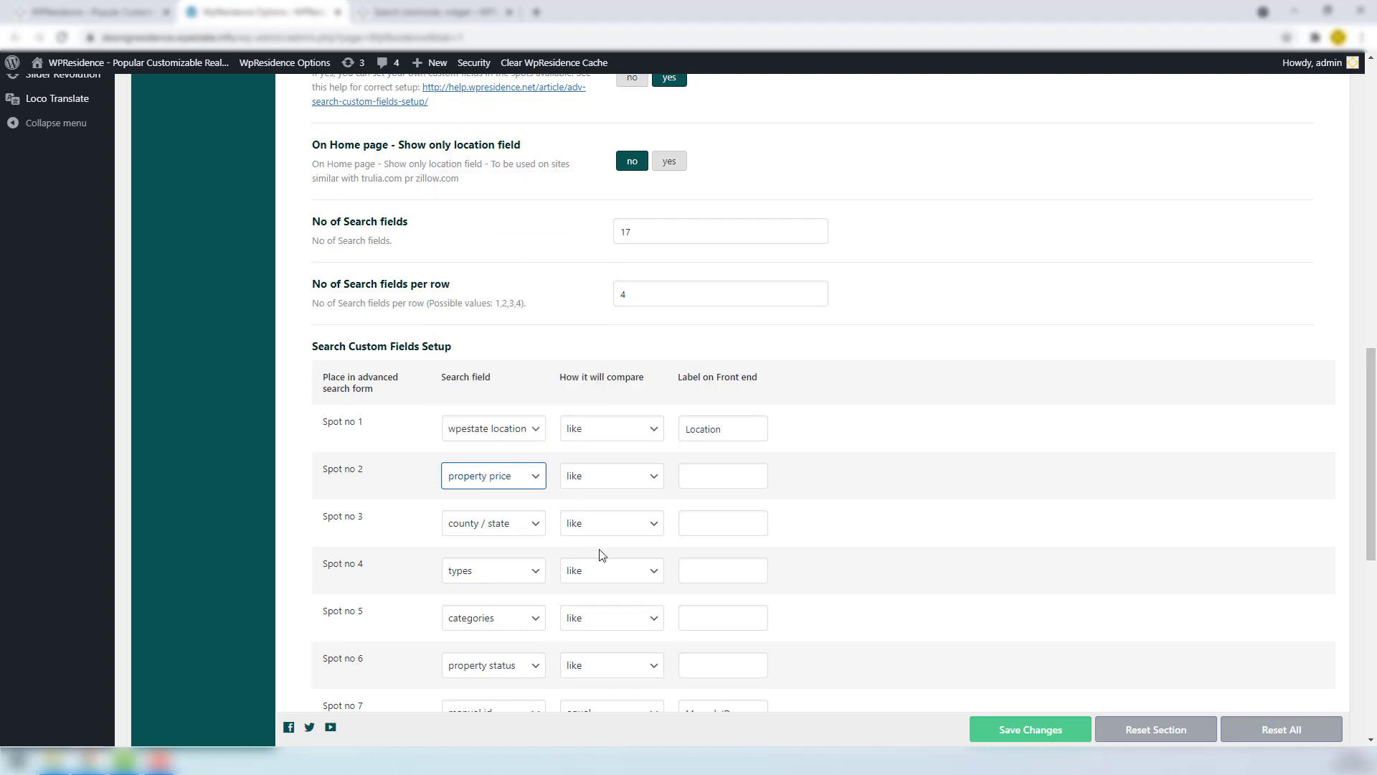
{"action": "left_click", "coordinate": [600, 478]}
{"action": "left_click", "coordinate": [582, 508]}
{"action": "left_click", "coordinate": [477, 529]}
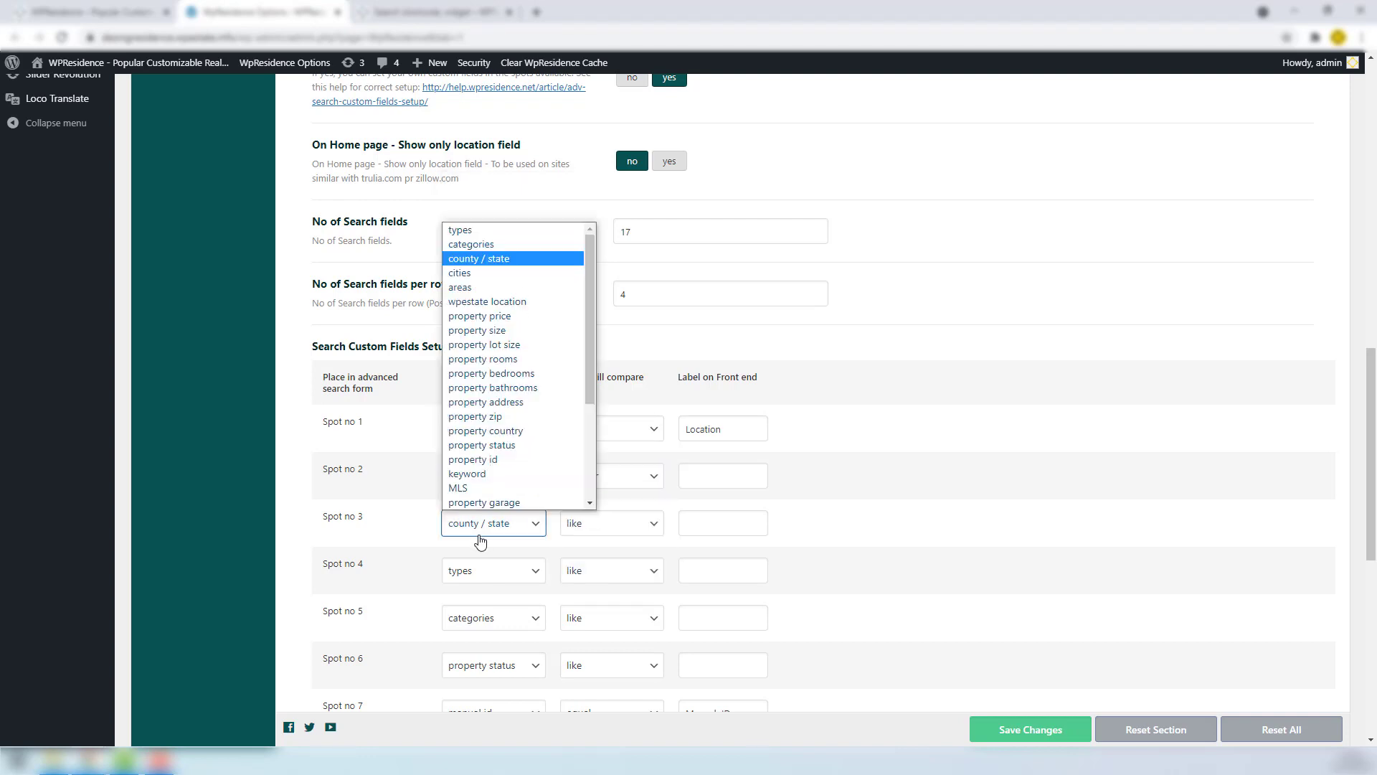
{"action": "scroll", "coordinate": [495, 433], "scroll_direction": "down", "scroll_amount": 1}
{"action": "left_click", "coordinate": [492, 289]}
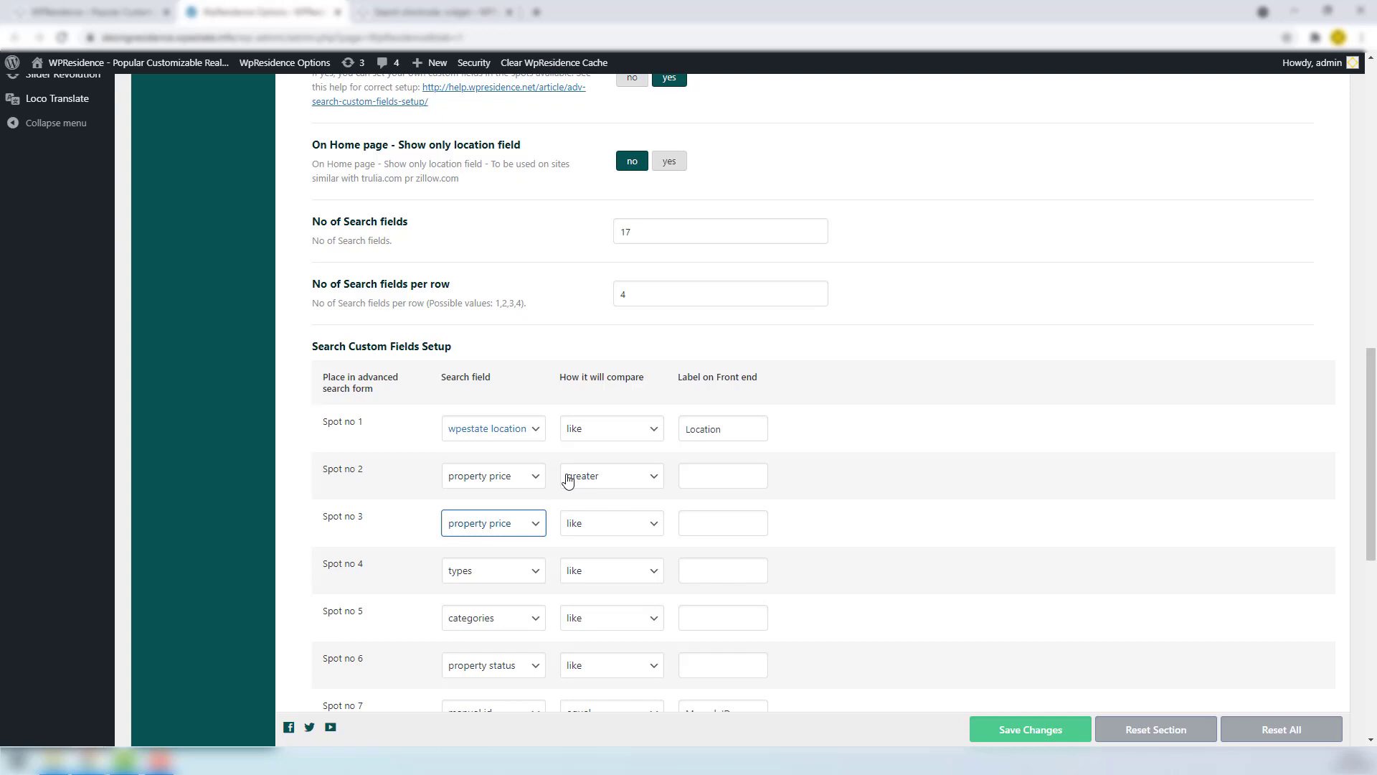
{"action": "left_click", "coordinate": [584, 526]}
{"action": "left_click", "coordinate": [585, 573]}
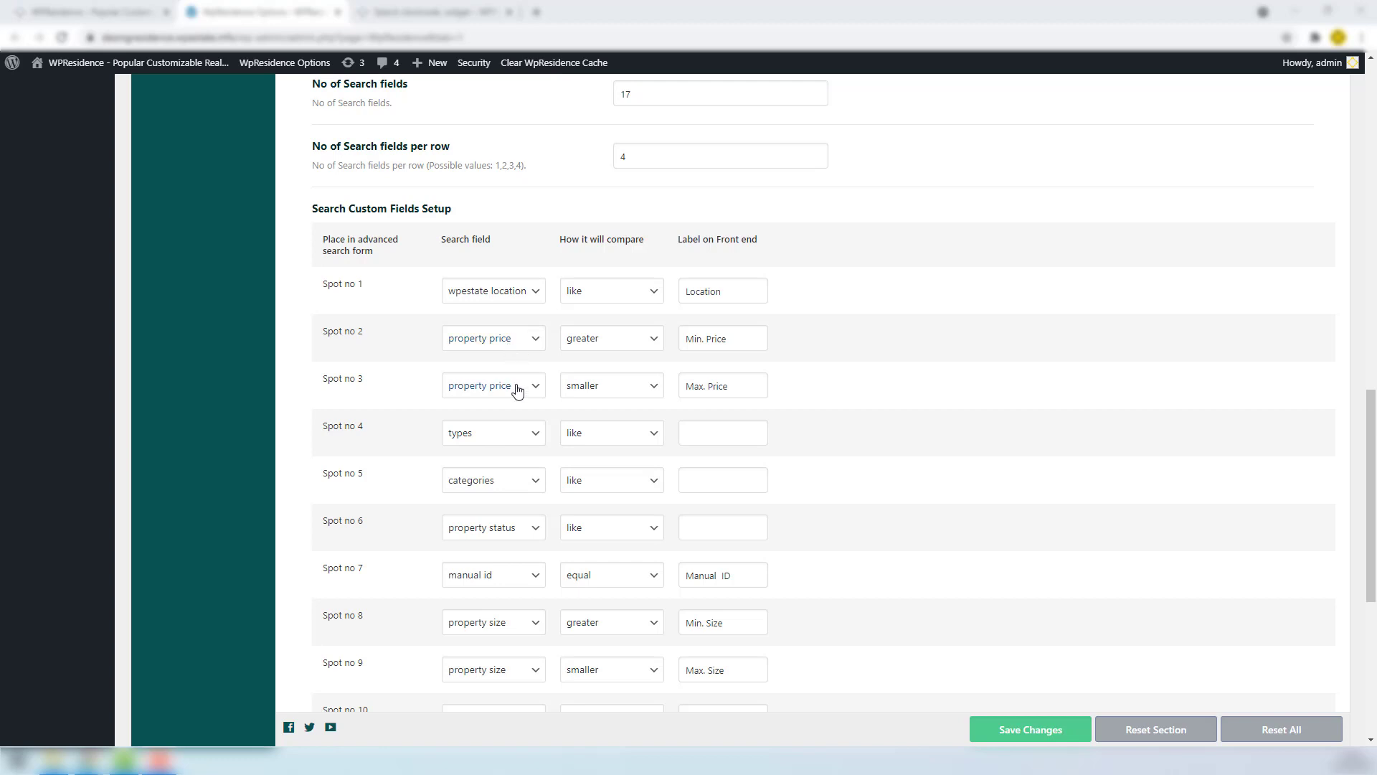
{"action": "scroll", "coordinate": [521, 548], "scroll_direction": "down", "scroll_amount": 3}
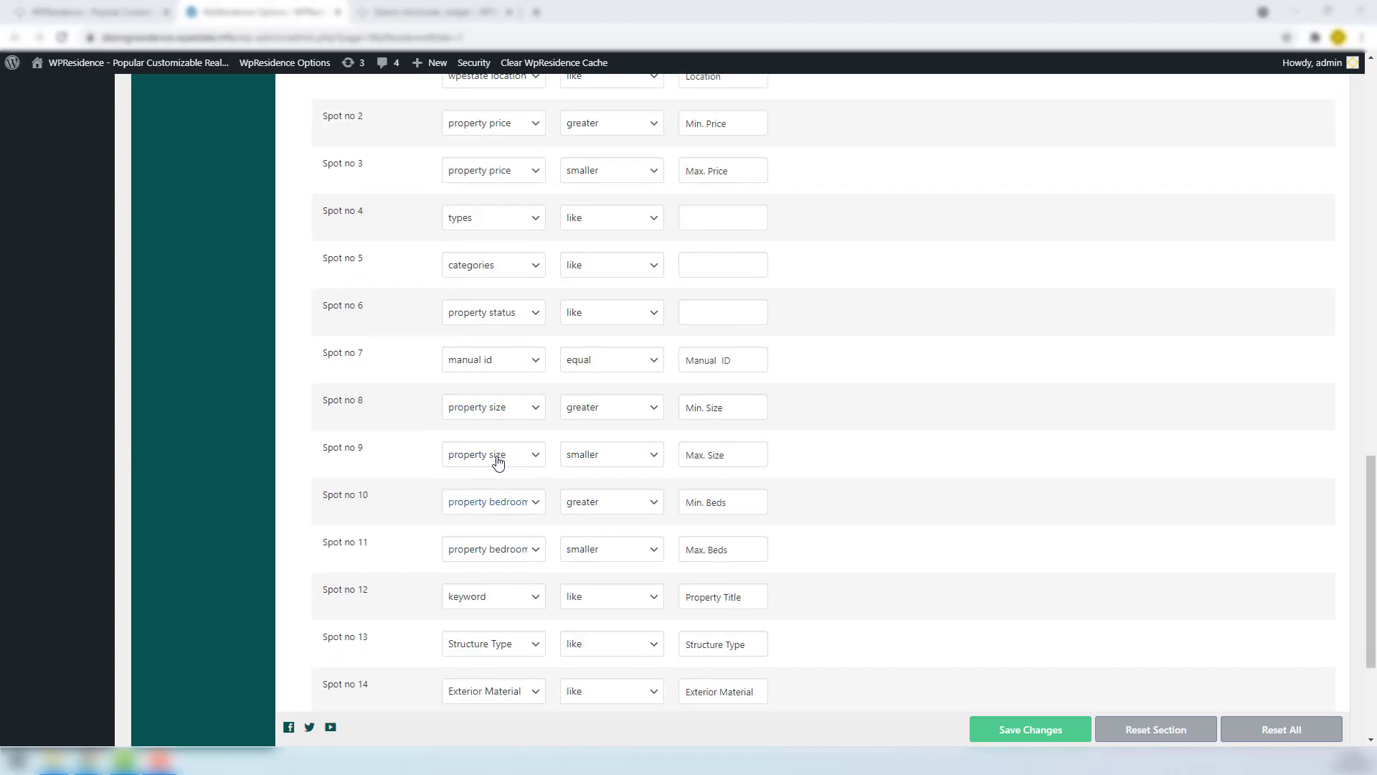
{"action": "scroll", "coordinate": [500, 479], "scroll_direction": "up", "scroll_amount": 5}
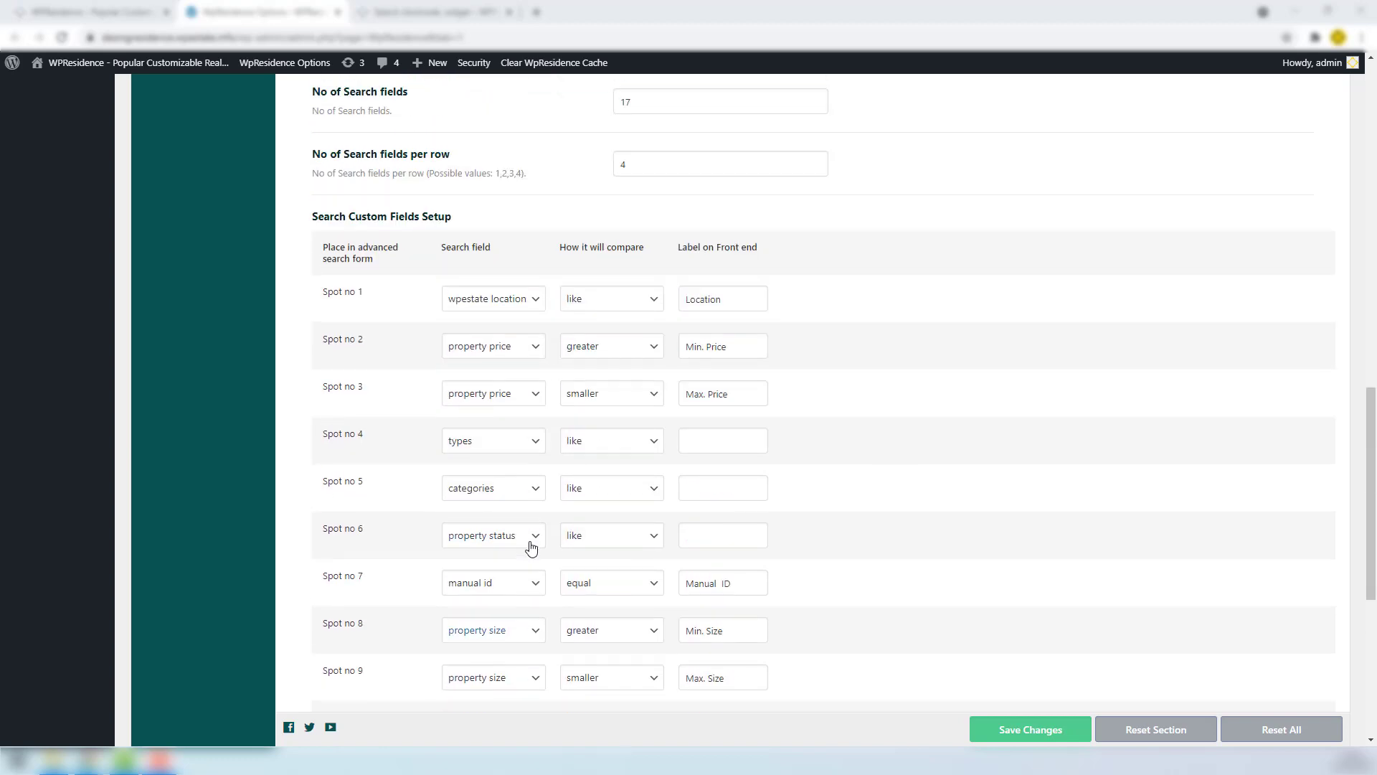
{"action": "scroll", "coordinate": [599, 573], "scroll_direction": "down", "scroll_amount": 6}
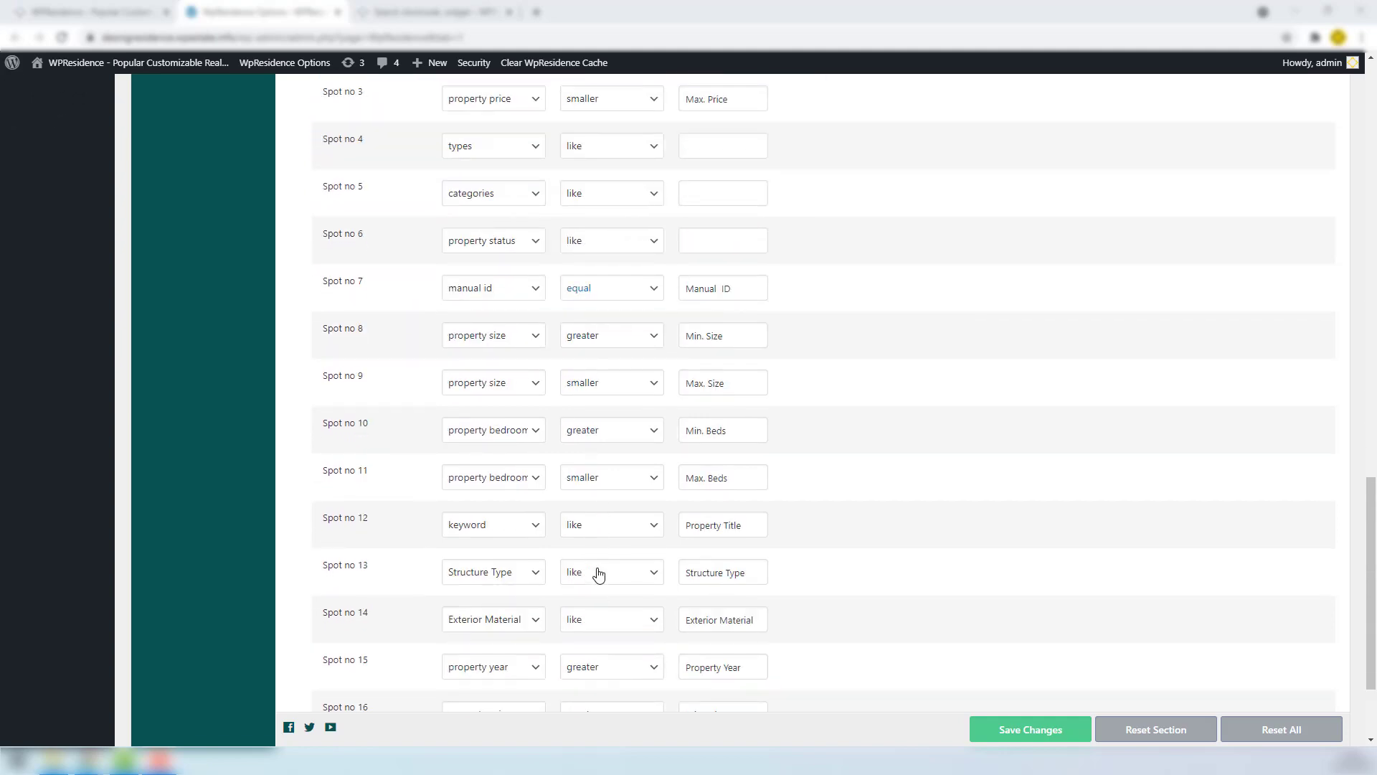
{"action": "scroll", "coordinate": [603, 577], "scroll_direction": "up", "scroll_amount": 8}
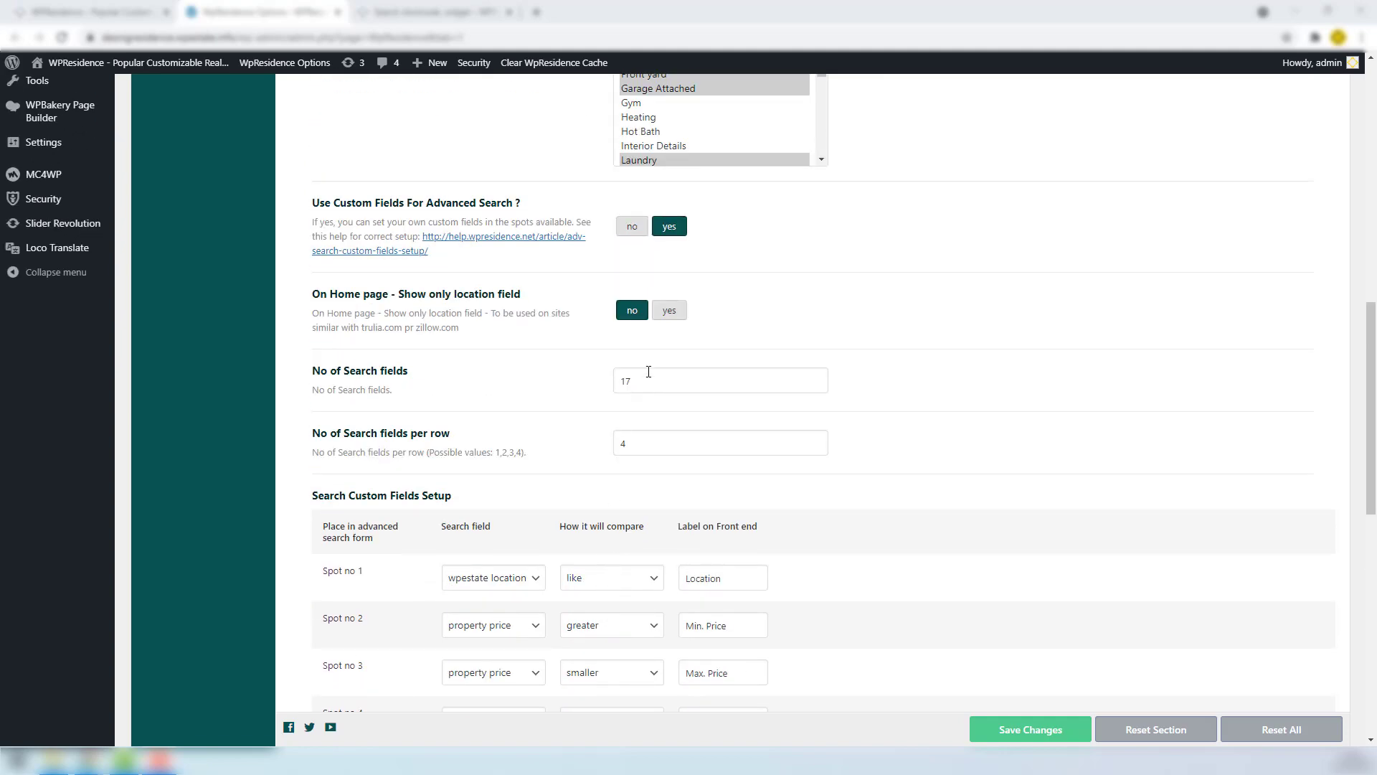
Reduce the number of search fields from 17 to 6 and save.
{"action": "double_click", "coordinate": [672, 373]}
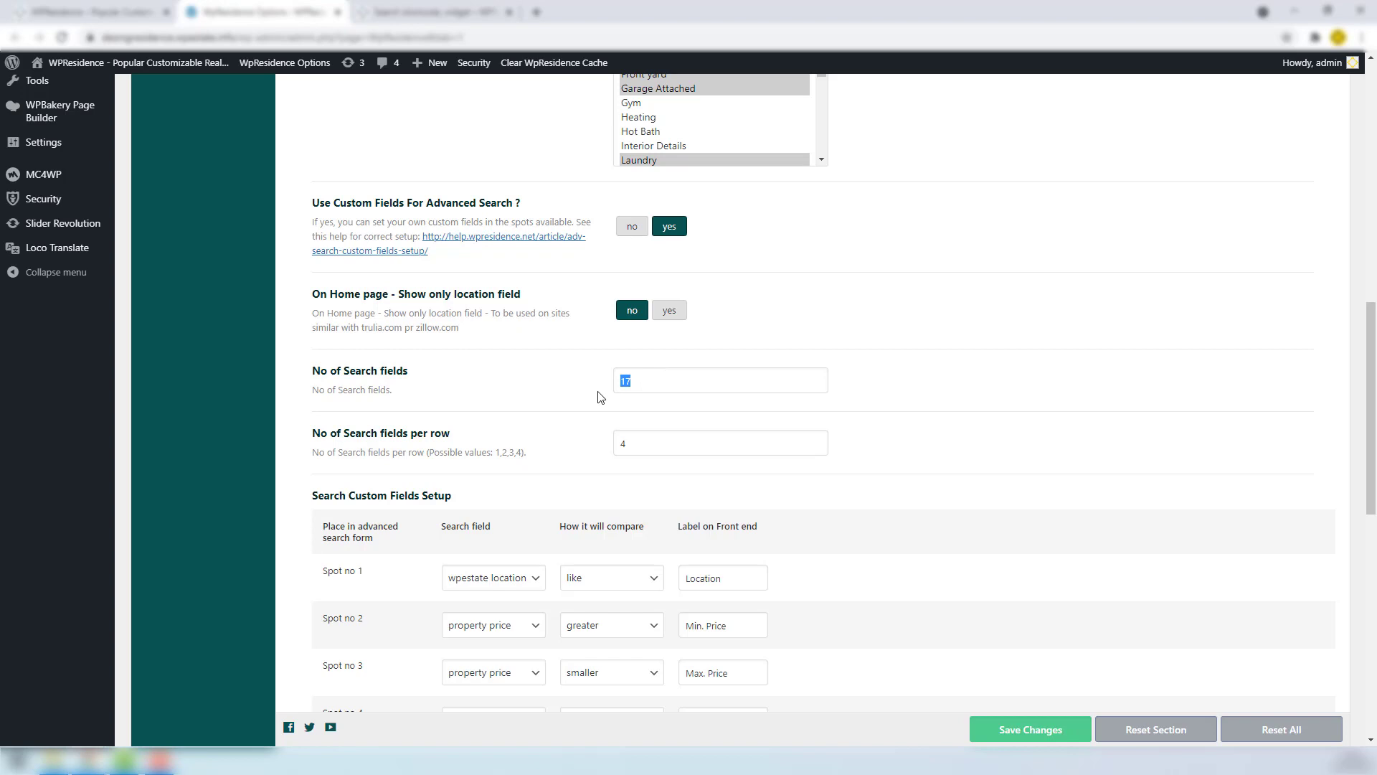
{"action": "type", "text": "6"}
{"action": "scroll", "coordinate": [789, 502], "scroll_direction": "down", "scroll_amount": 3}
{"action": "left_click", "coordinate": [1039, 726]}
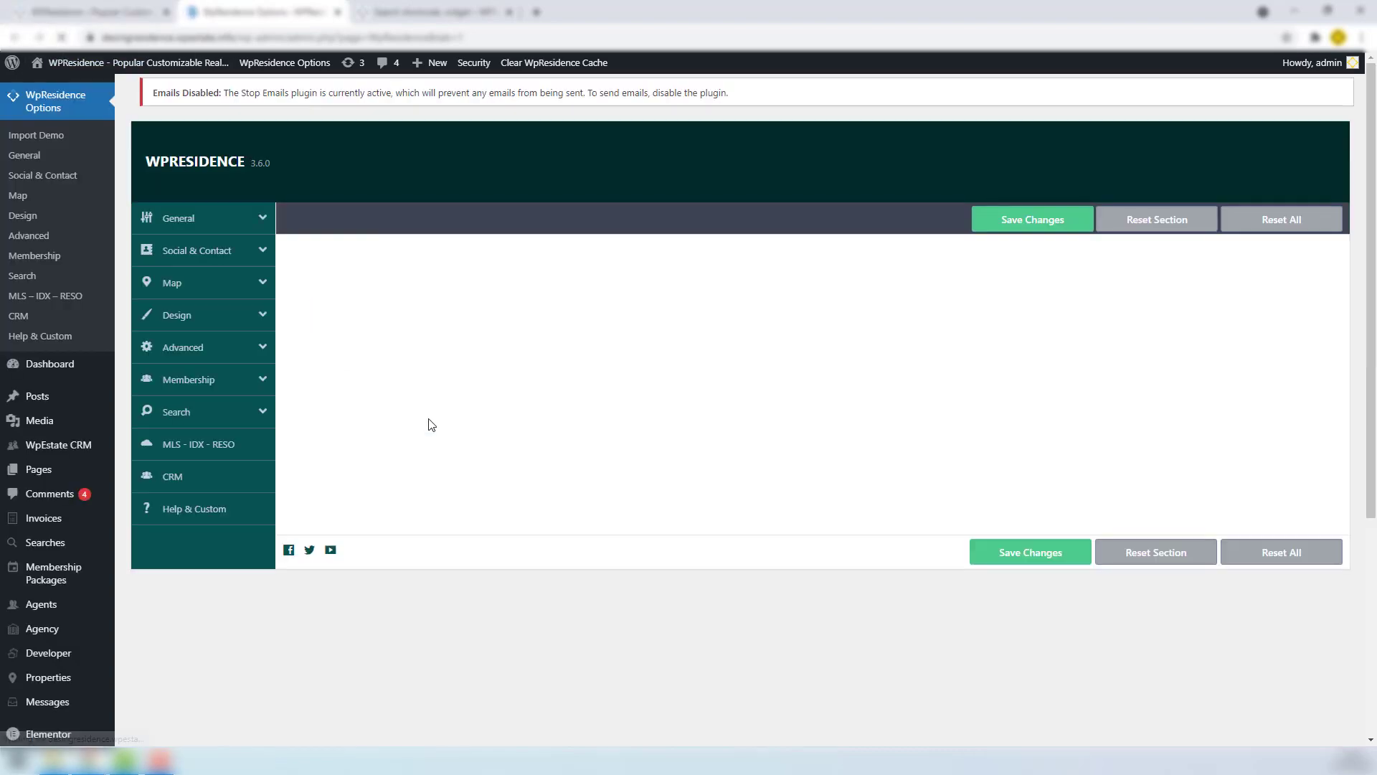
{"action": "scroll", "coordinate": [502, 660], "scroll_direction": "down", "scroll_amount": 14}
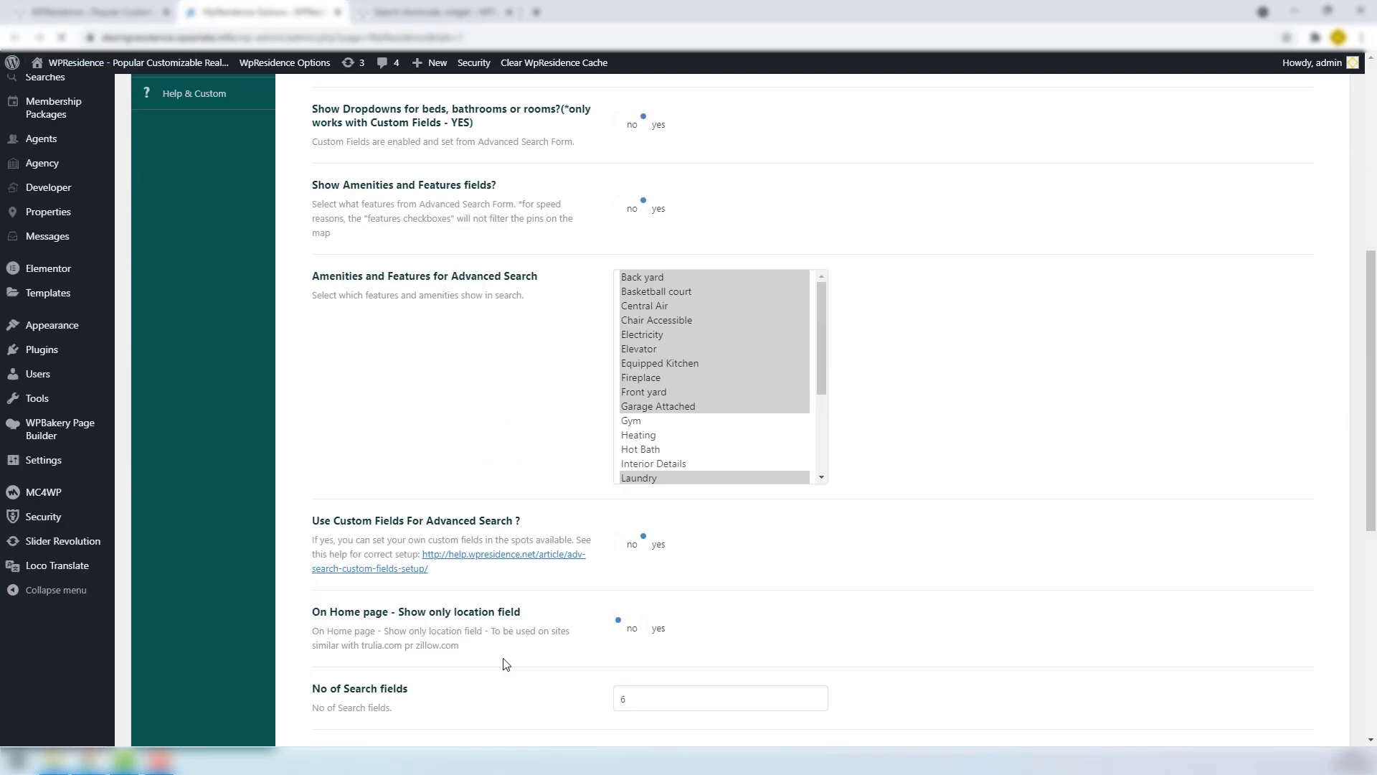
{"action": "scroll", "coordinate": [507, 568], "scroll_direction": "down", "scroll_amount": 1}
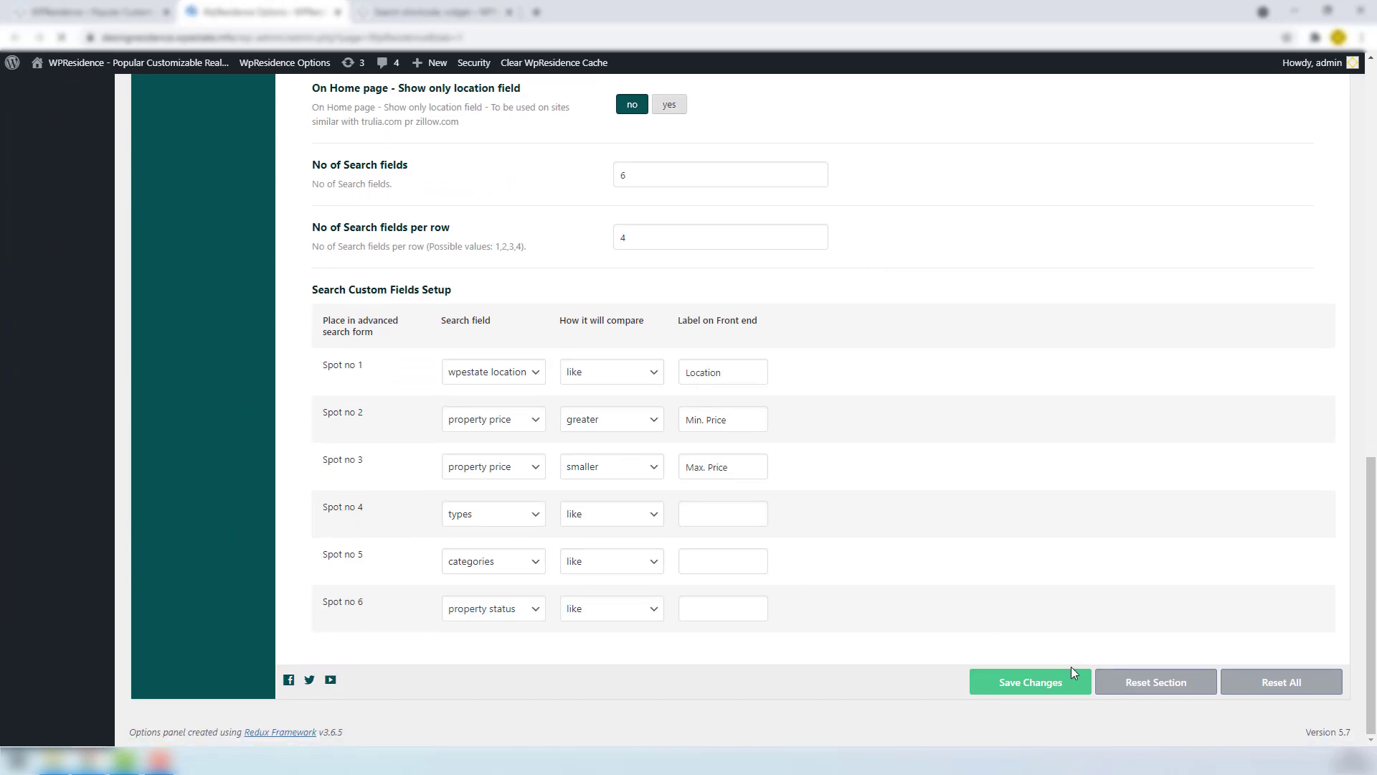
Save the search settings, then change search fields per row from 4 to 3 and save again.
{"action": "left_click", "coordinate": [1005, 683]}
{"action": "left_click_drag", "start_coordinate": [687, 241], "coordinate": [578, 251]}
{"action": "type", "text": "3"}
{"action": "left_click", "coordinate": [1009, 682]}
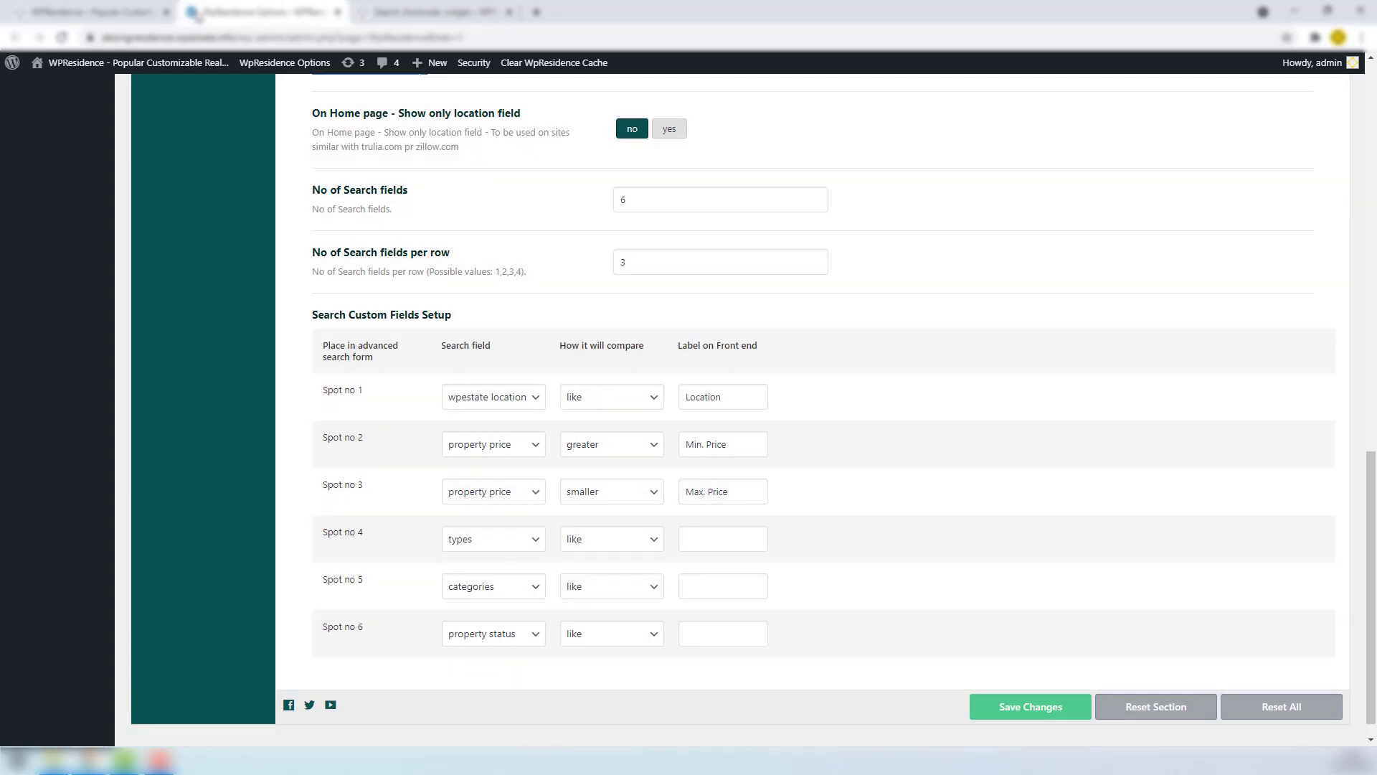
{"action": "left_click", "coordinate": [72, 10]}
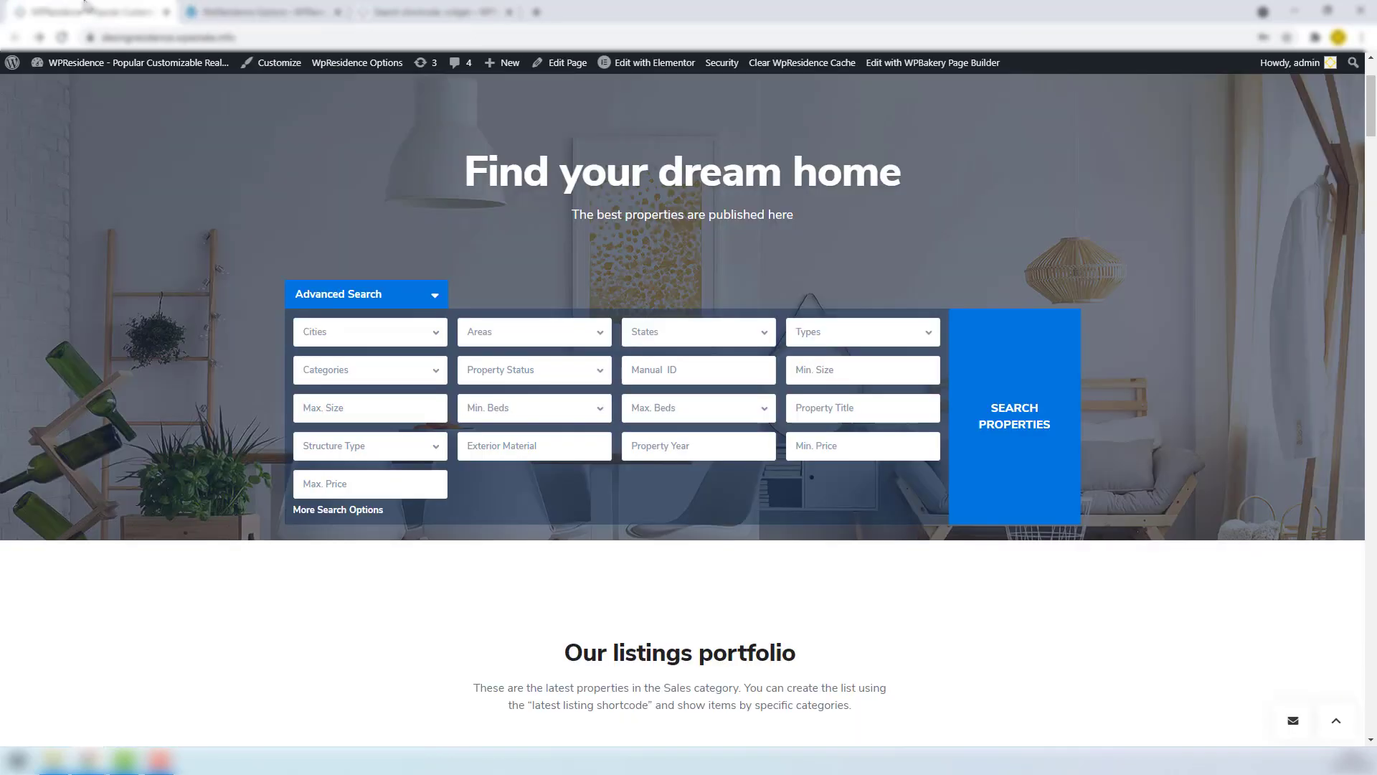
Reload the homepage to see the six-field search form laid out three per row.
{"action": "key", "text": "F5"}
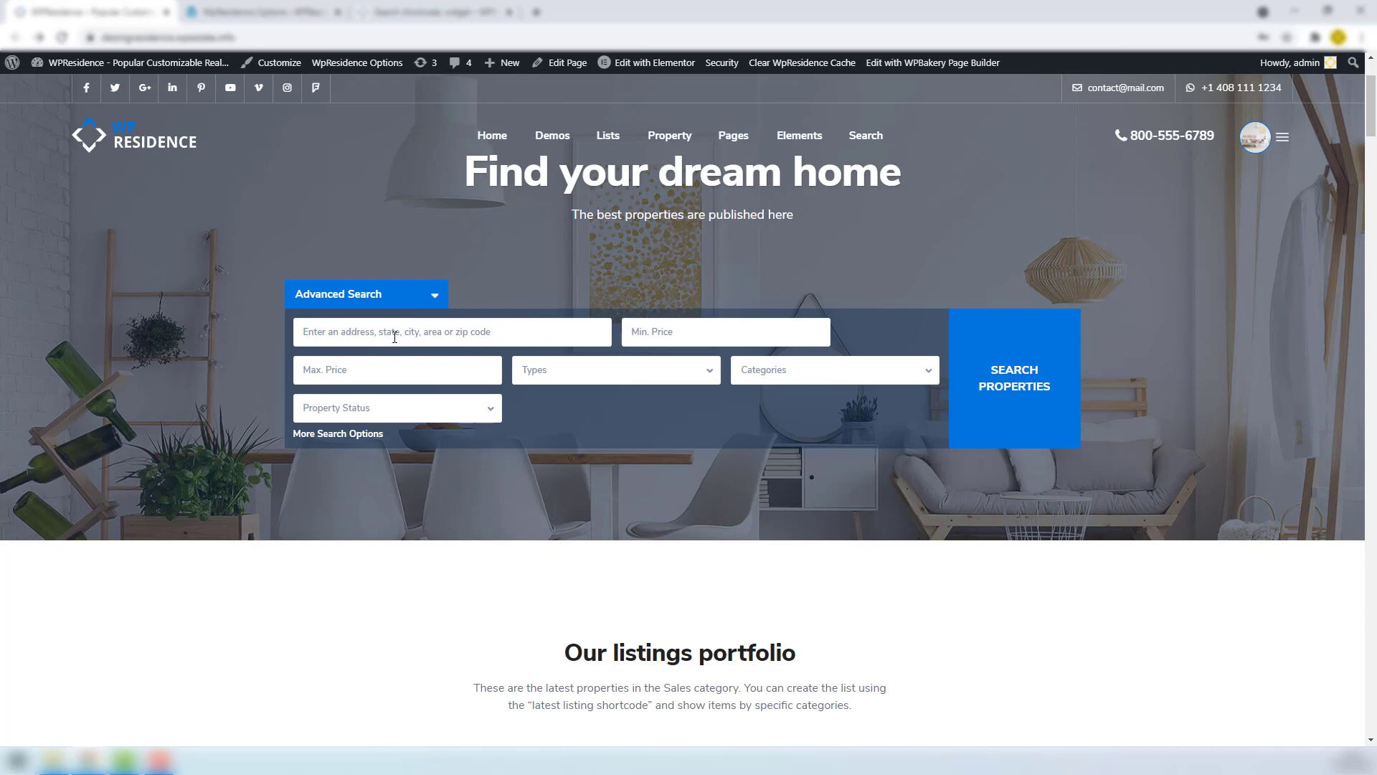
{"action": "left_click", "coordinate": [262, 11]}
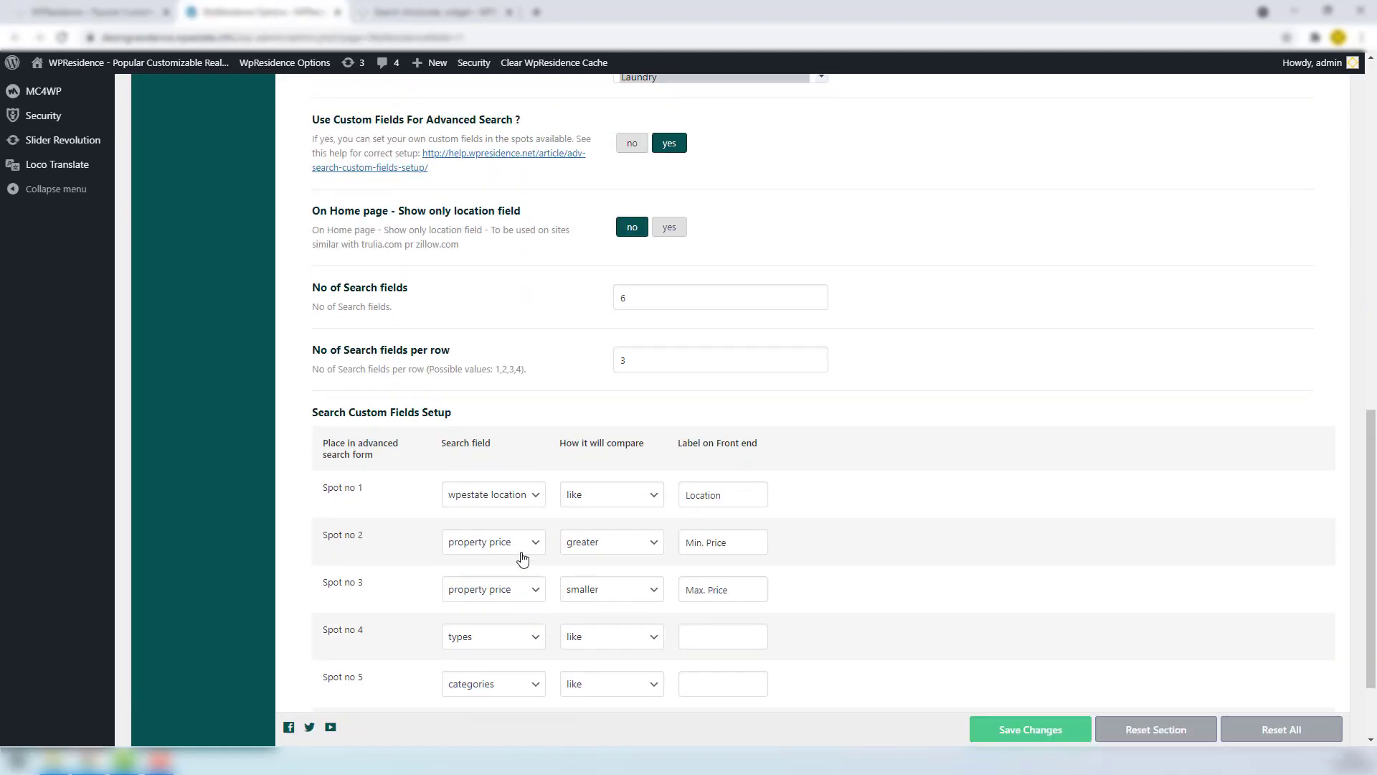
{"action": "scroll", "coordinate": [523, 558], "scroll_direction": "up", "scroll_amount": 1}
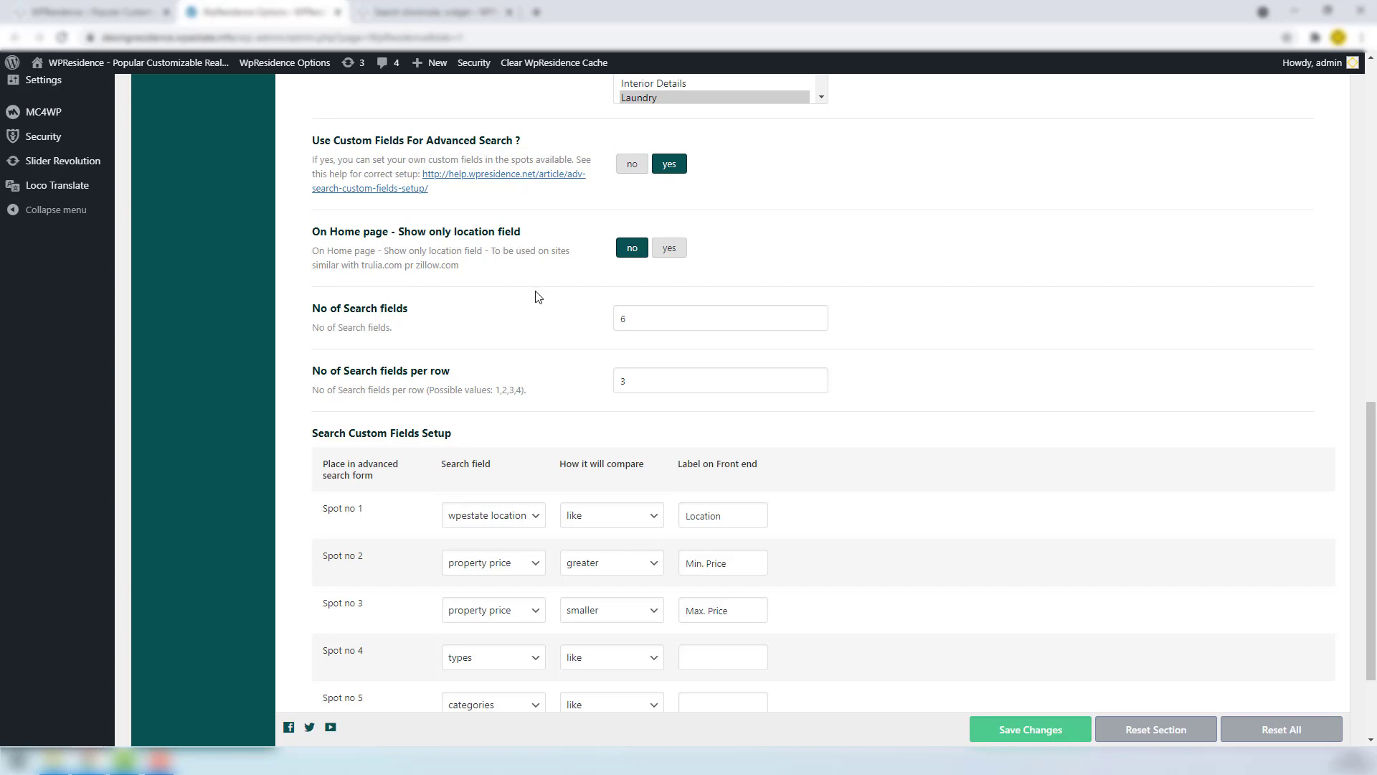
{"action": "left_click", "coordinate": [117, 15]}
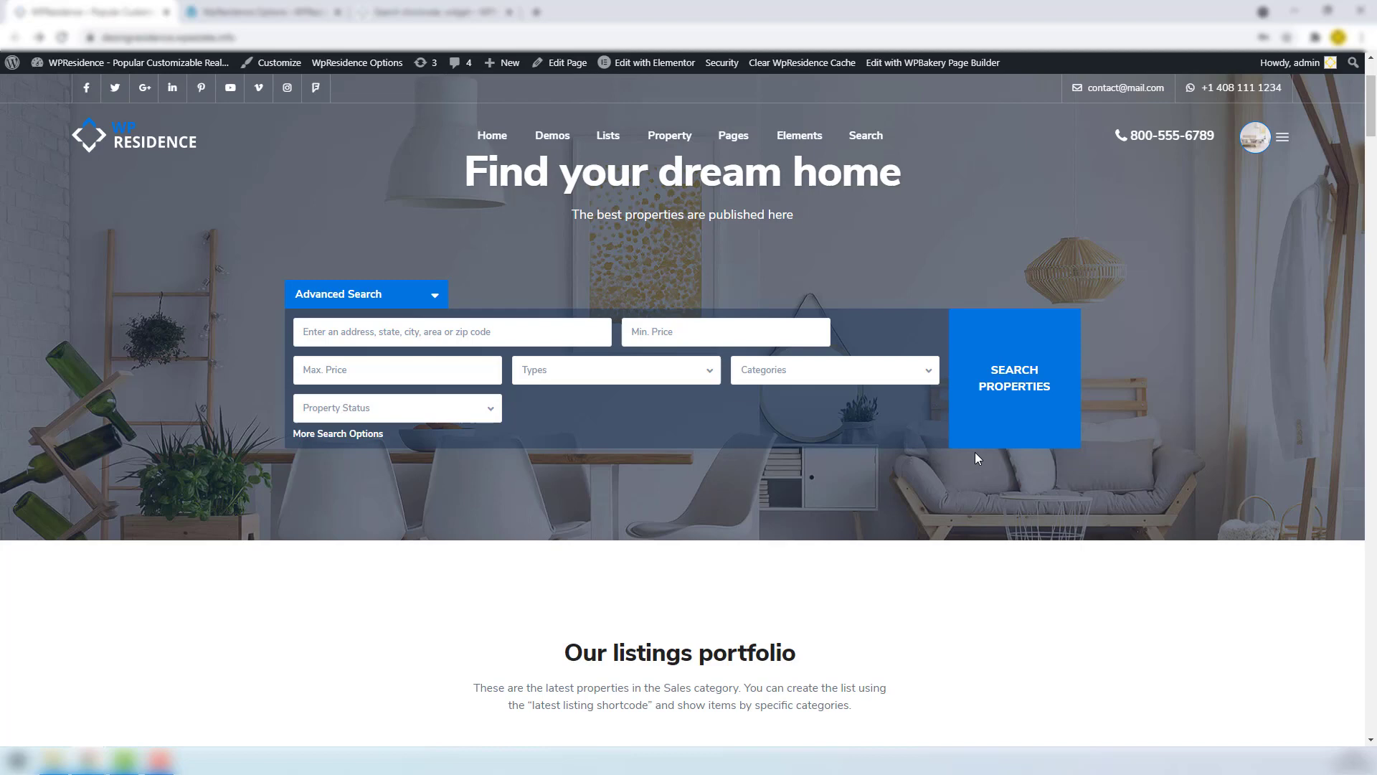
Run a search from the homepage form to open the Advanced Search results with 38 properties.
{"action": "left_click", "coordinate": [1001, 416]}
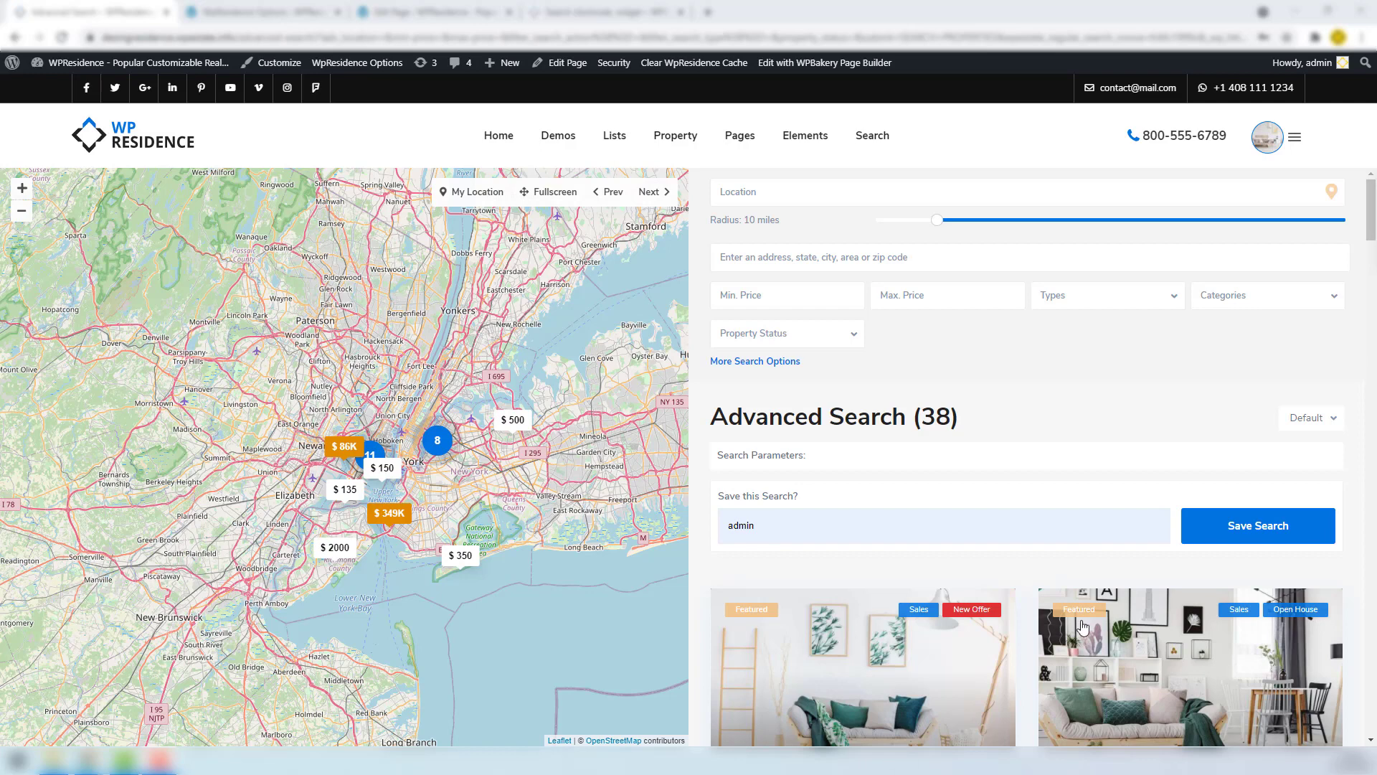
{"action": "mouse_move", "coordinate": [944, 641]}
Switch the Advanced Search property list type from half map to standard and save.
{"action": "left_click", "coordinate": [273, 12]}
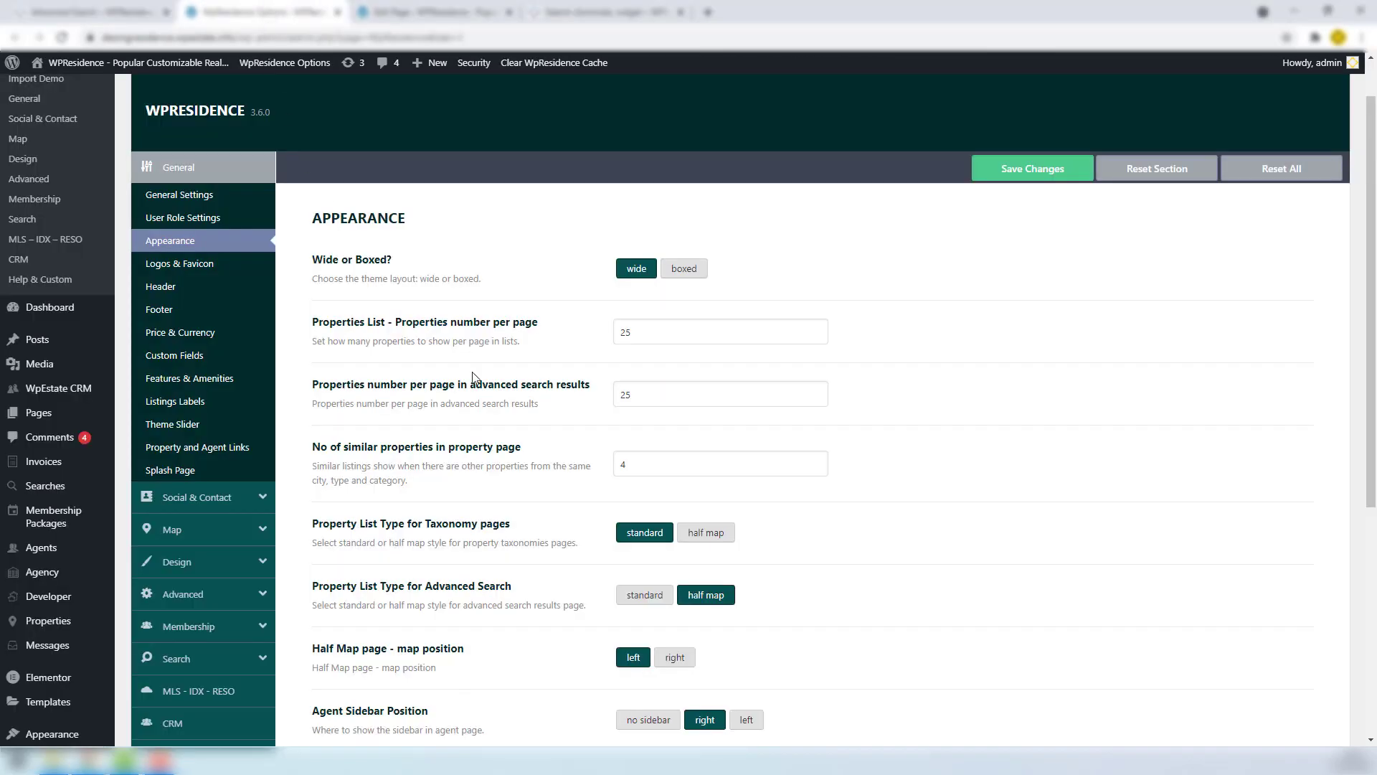
{"action": "scroll", "coordinate": [808, 586], "scroll_direction": "down", "scroll_amount": 1}
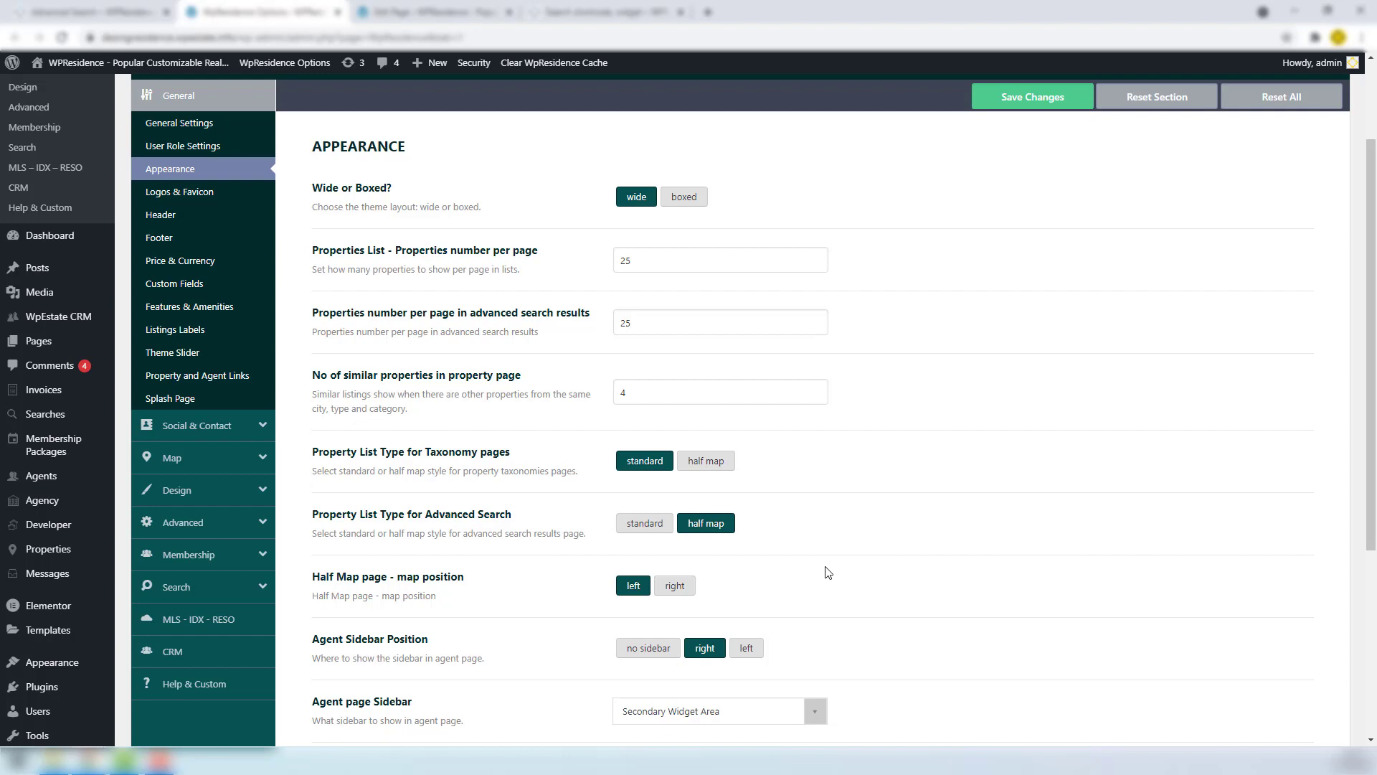
{"action": "left_click", "coordinate": [643, 523]}
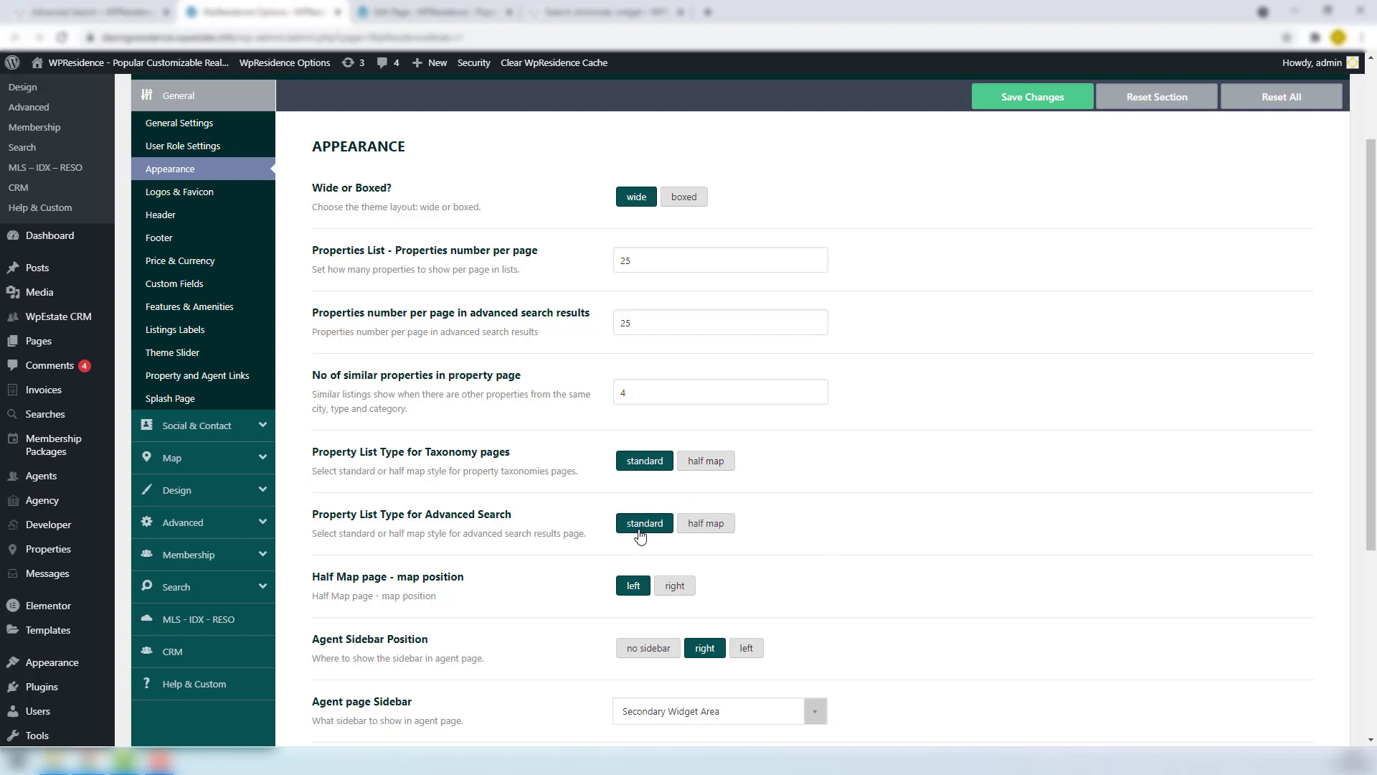
{"action": "left_click", "coordinate": [1001, 102]}
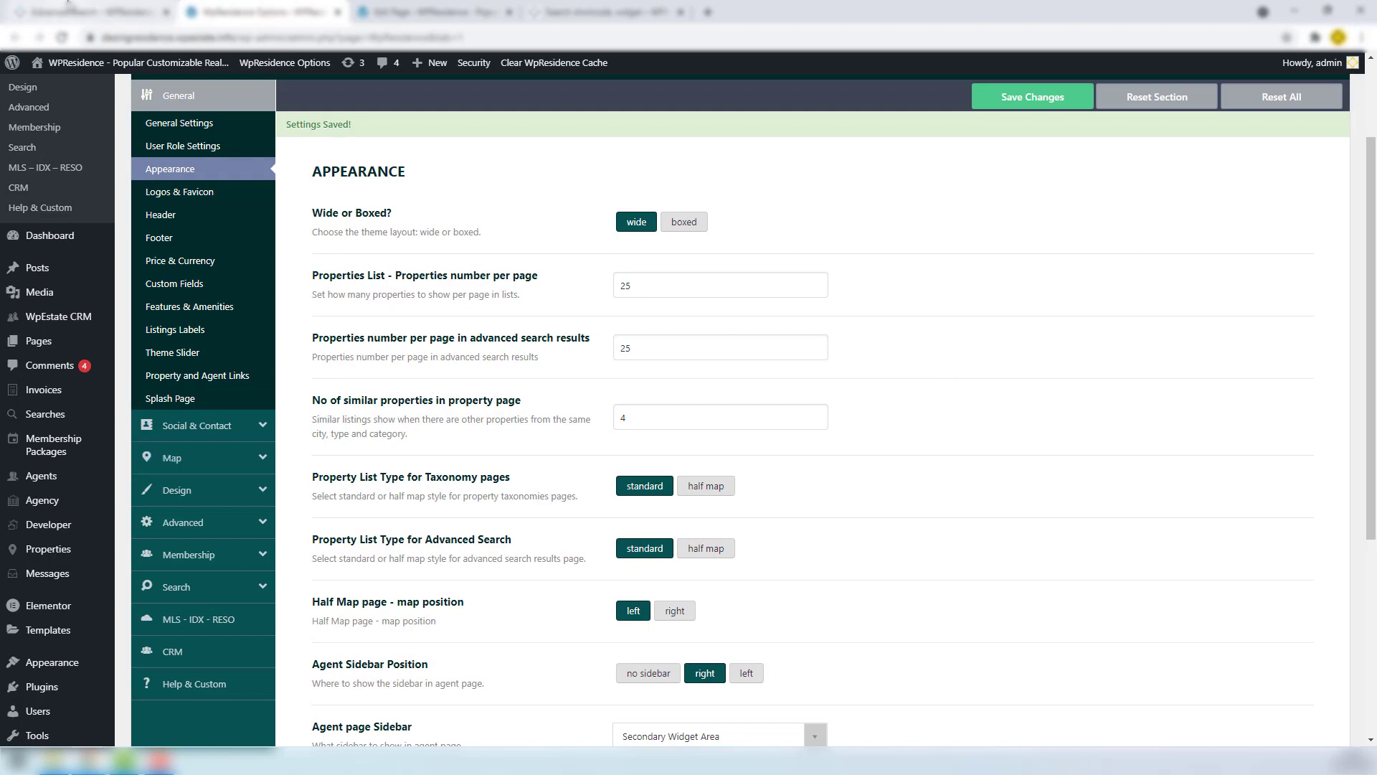
{"action": "left_click", "coordinate": [68, 3]}
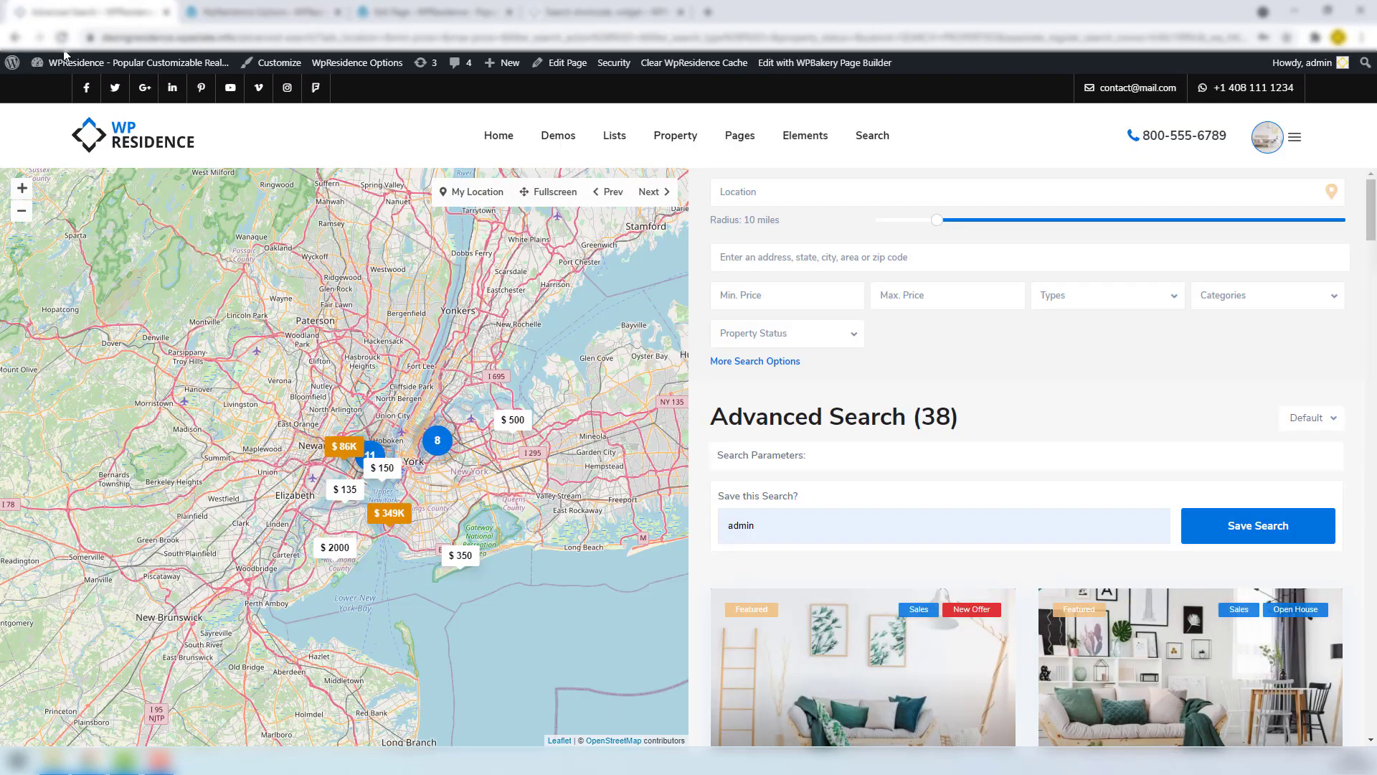
Reload the Advanced Search results and scroll through to review the full-width map layout.
{"action": "left_click", "coordinate": [62, 38]}
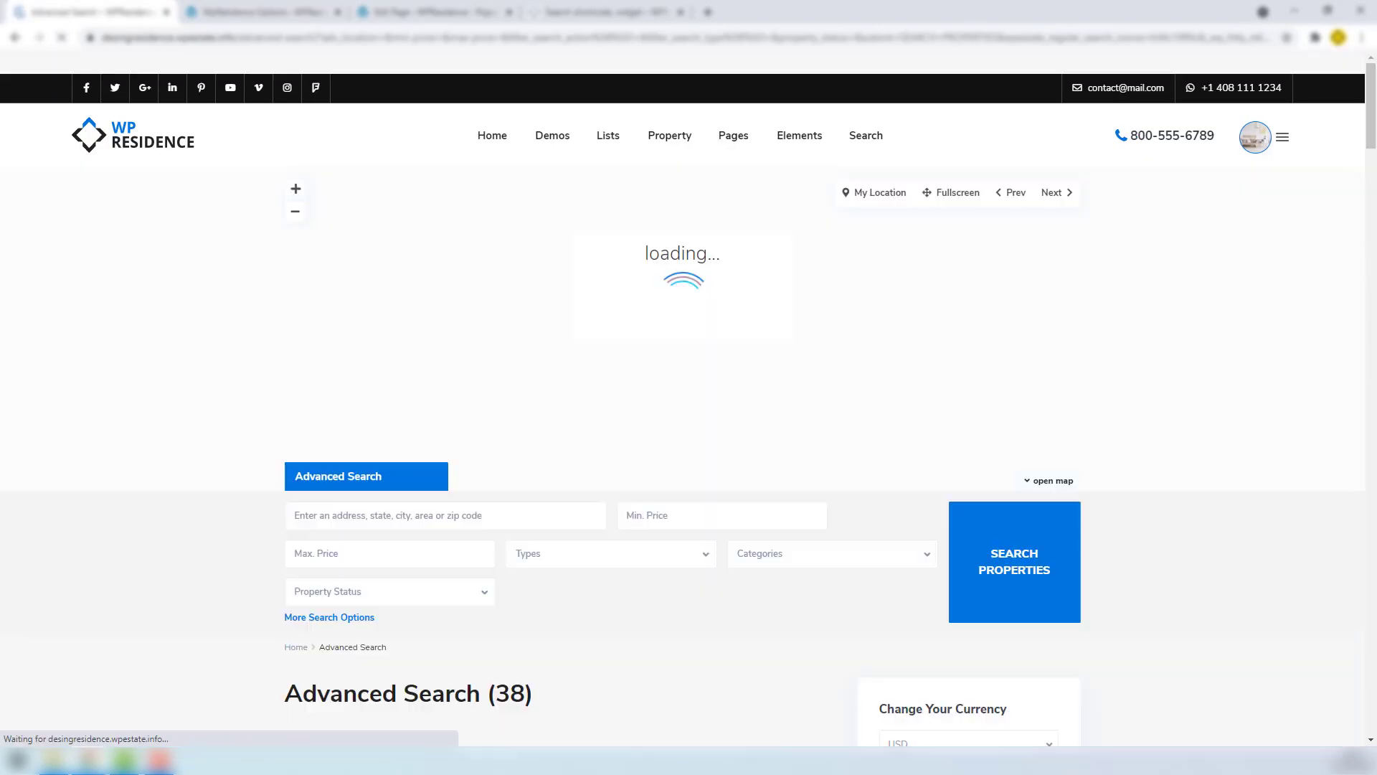
{"action": "scroll", "coordinate": [581, 344], "scroll_direction": "down", "scroll_amount": 3}
{"action": "scroll", "coordinate": [581, 345], "scroll_direction": "down", "scroll_amount": 10}
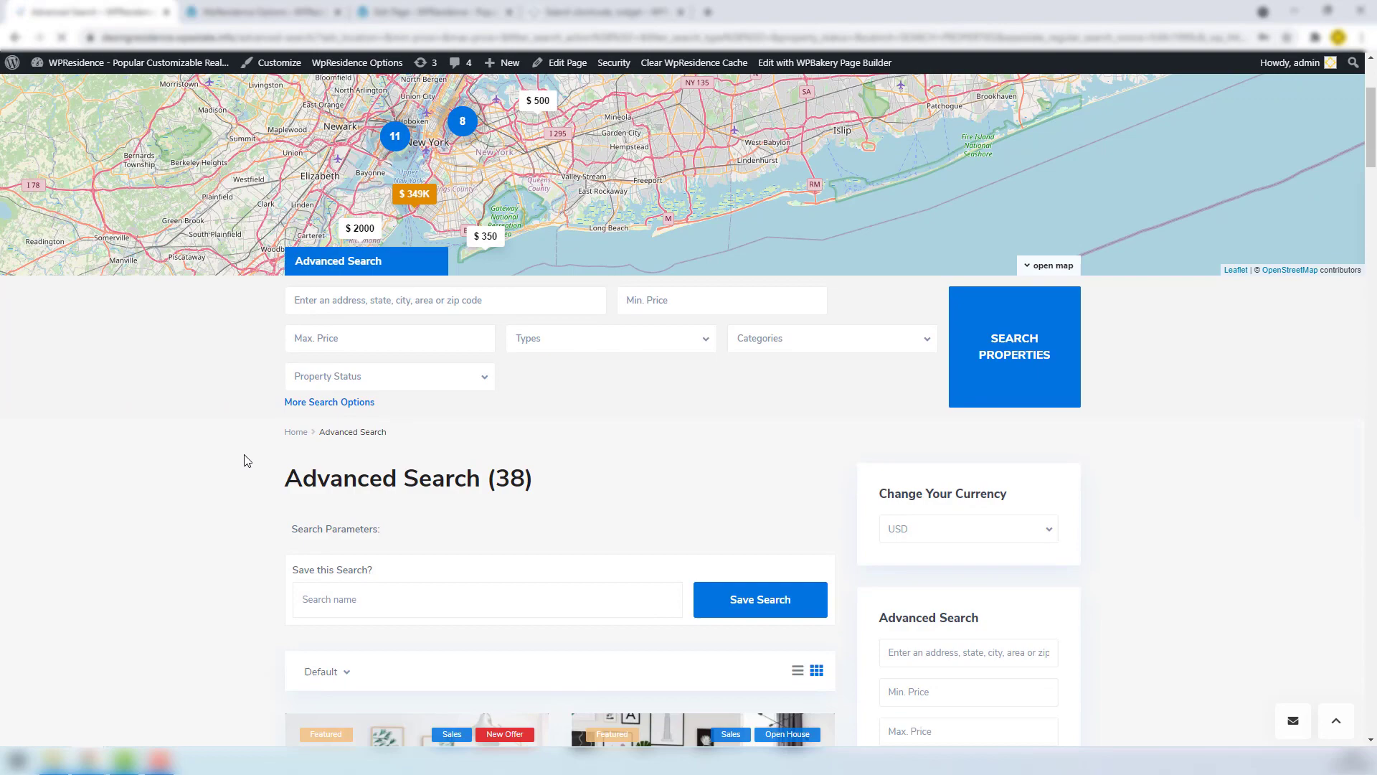
{"action": "scroll", "coordinate": [474, 558], "scroll_direction": "up", "scroll_amount": 15}
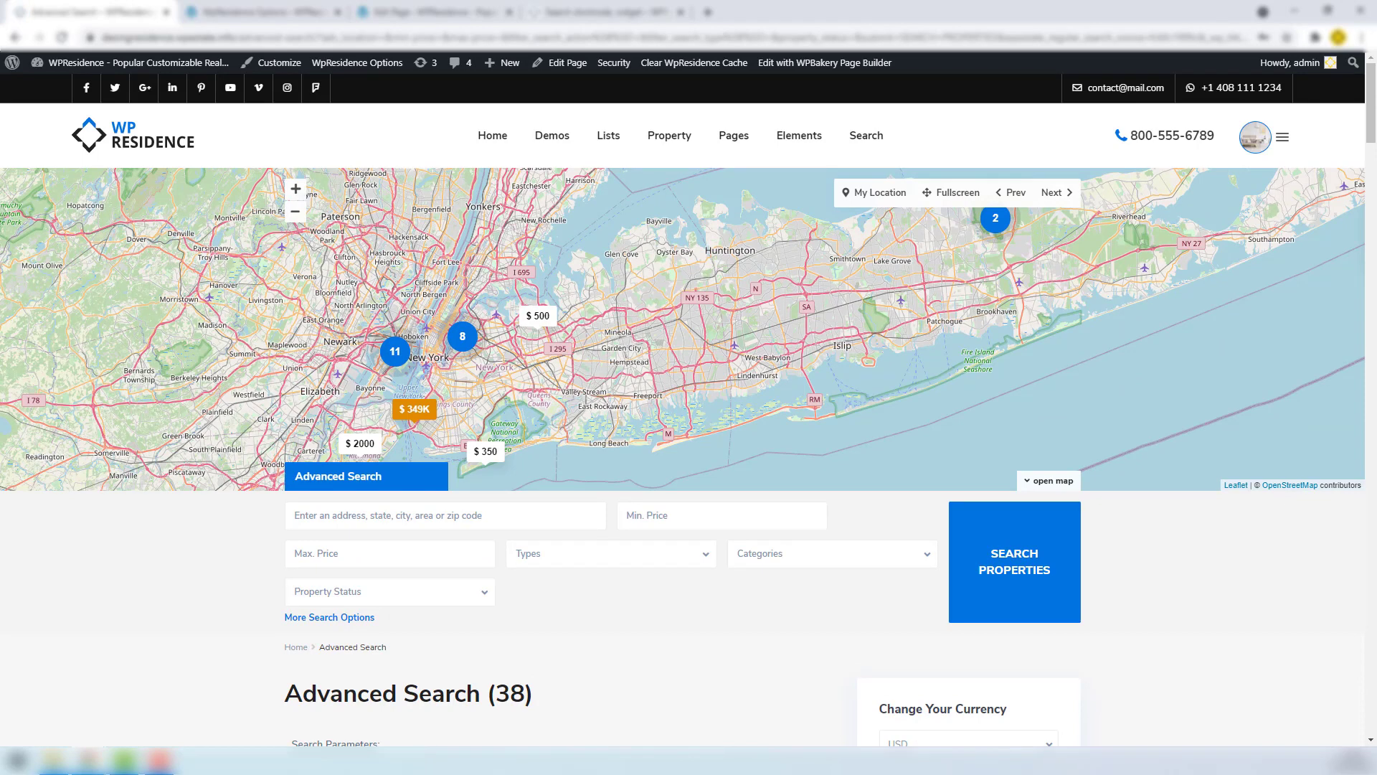
Change the Advanced Search page's header type to theme slider, review the sidebar position, and update the page.
{"action": "left_click", "coordinate": [565, 69]}
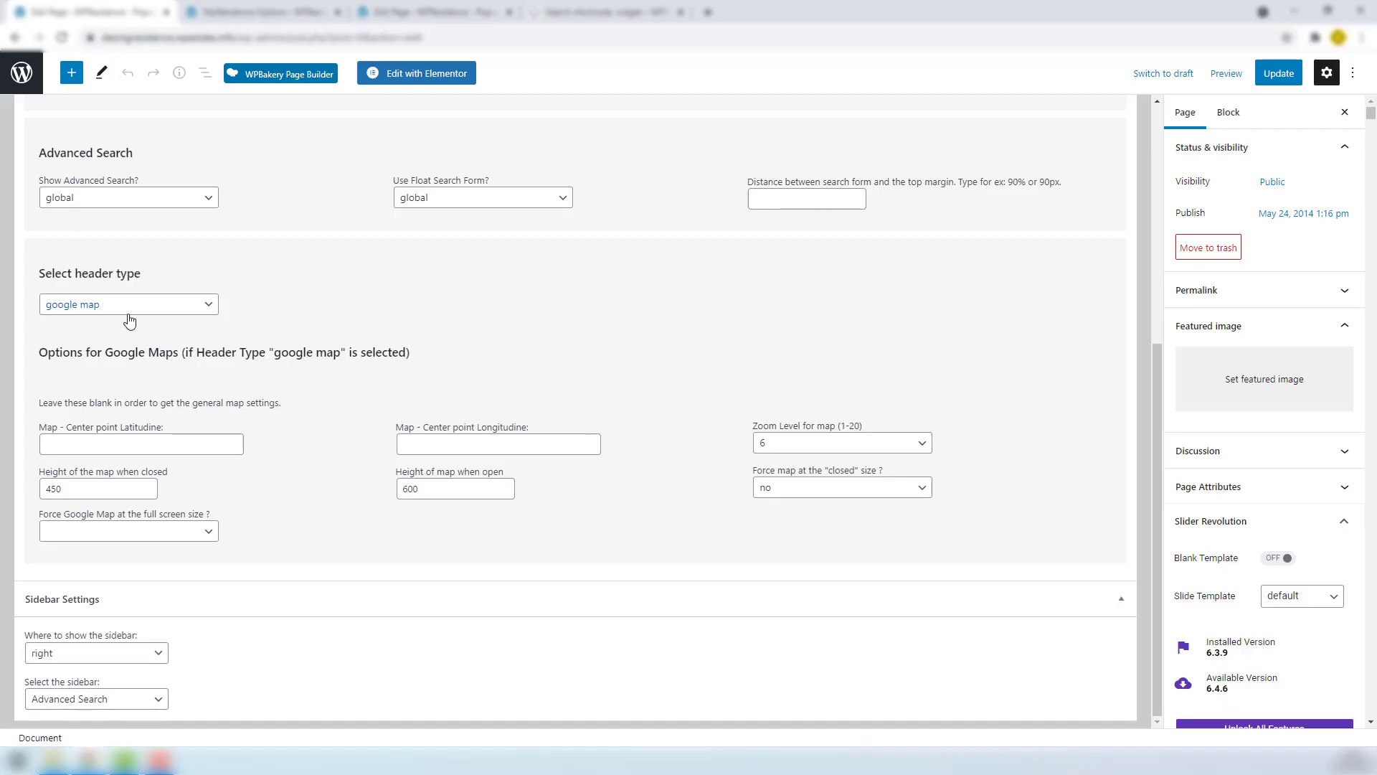
{"action": "left_click", "coordinate": [157, 307]}
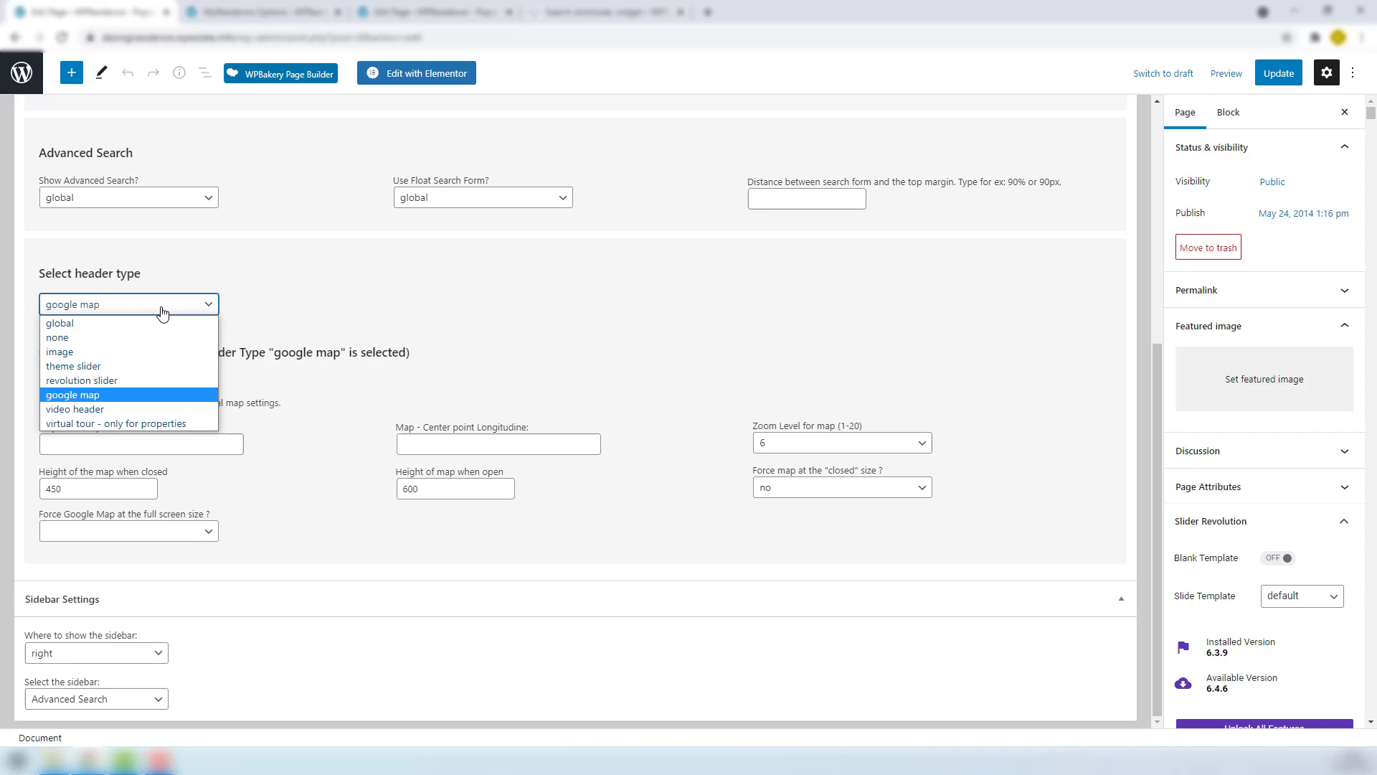
{"action": "left_click", "coordinate": [68, 367]}
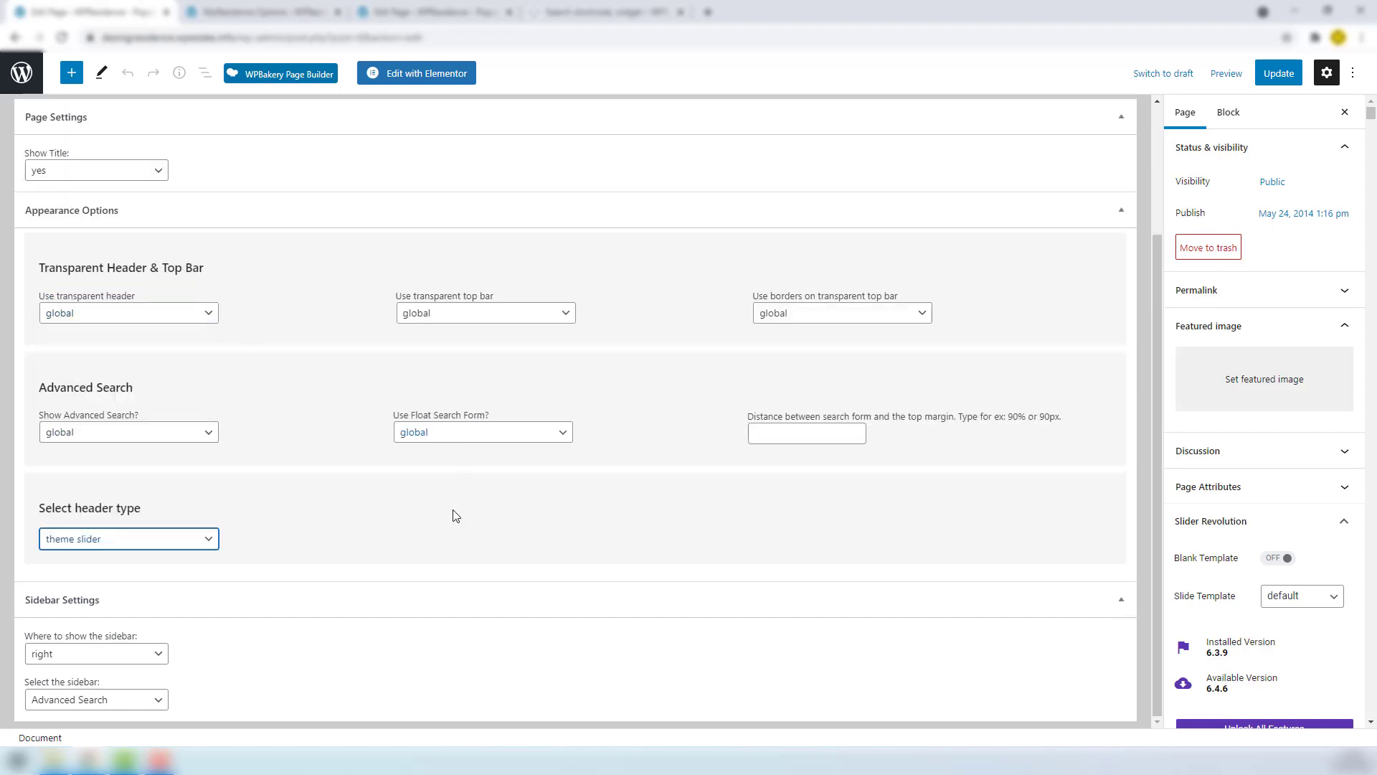
{"action": "left_click", "coordinate": [342, 664]}
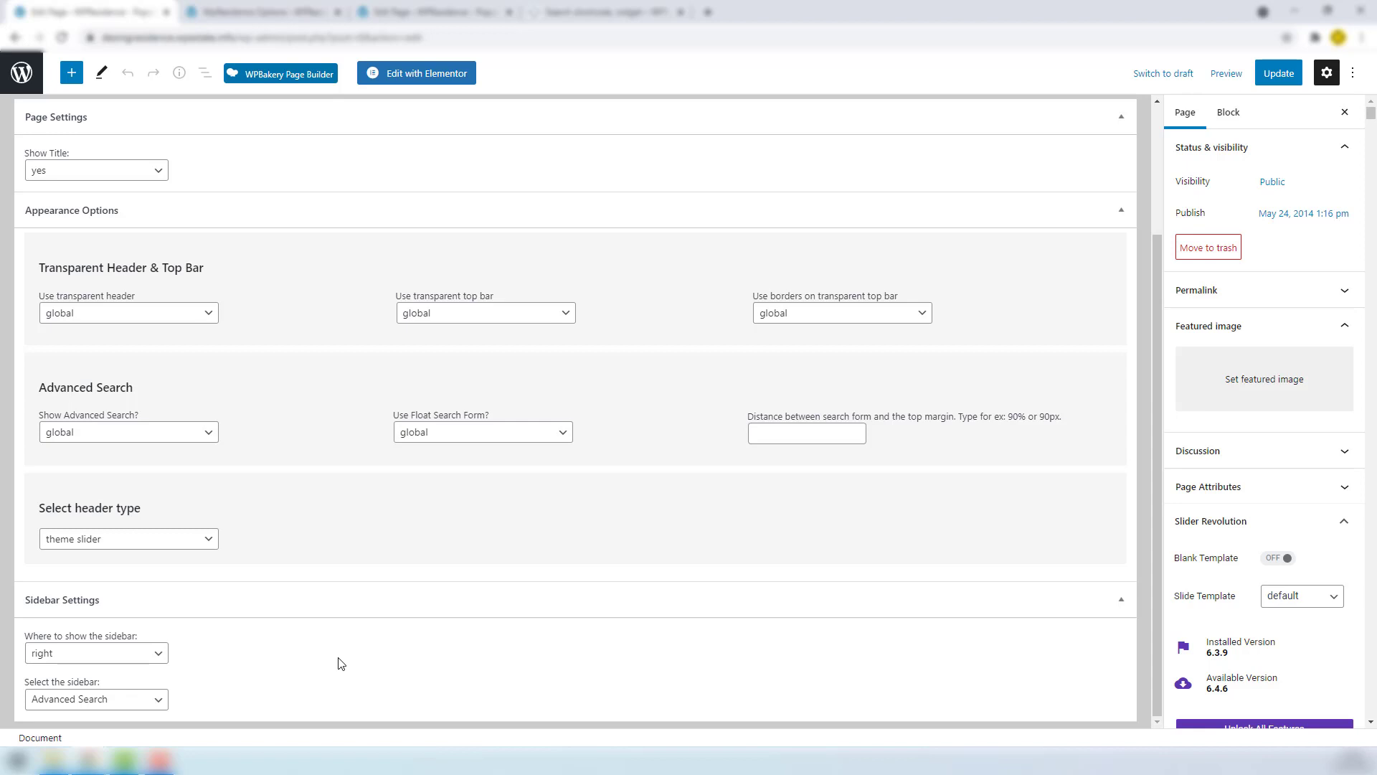
{"action": "left_click", "coordinate": [150, 653]}
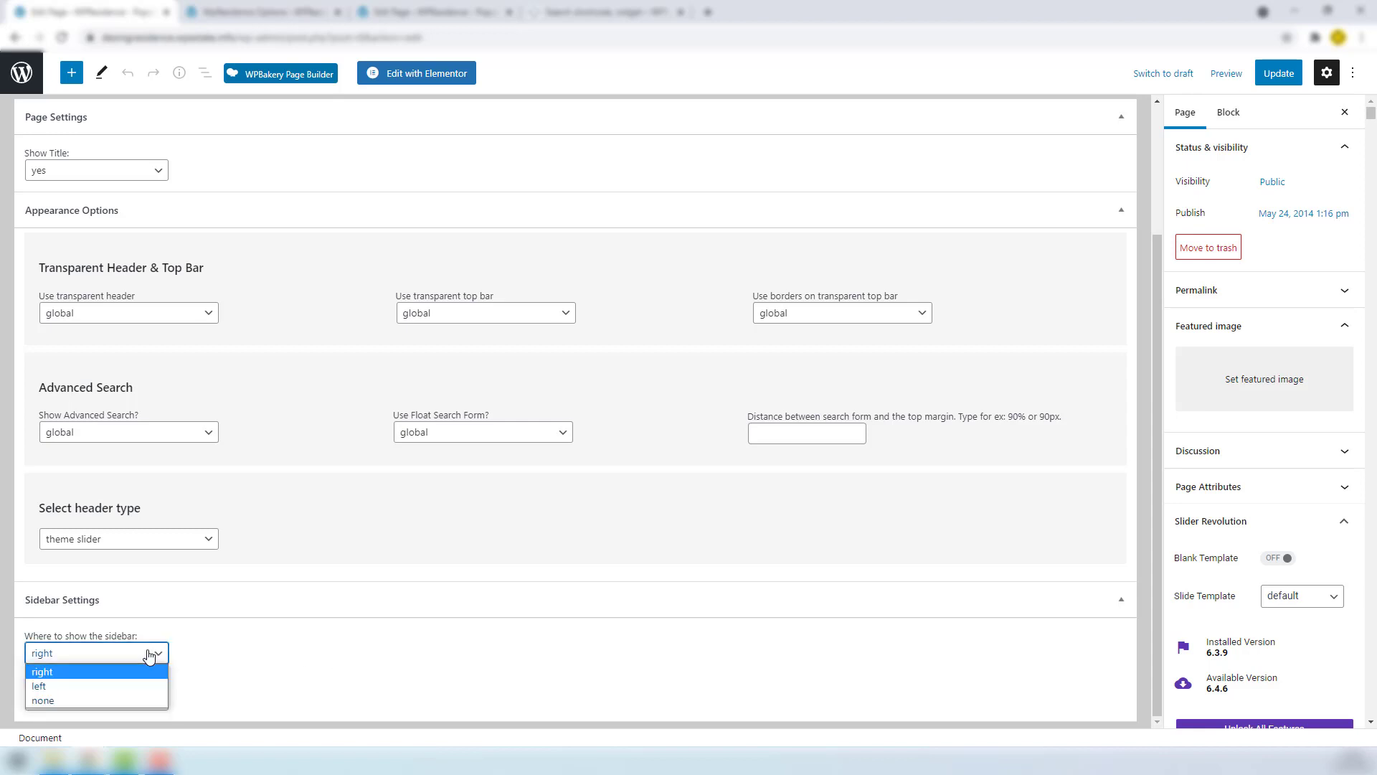
{"action": "left_click", "coordinate": [341, 644]}
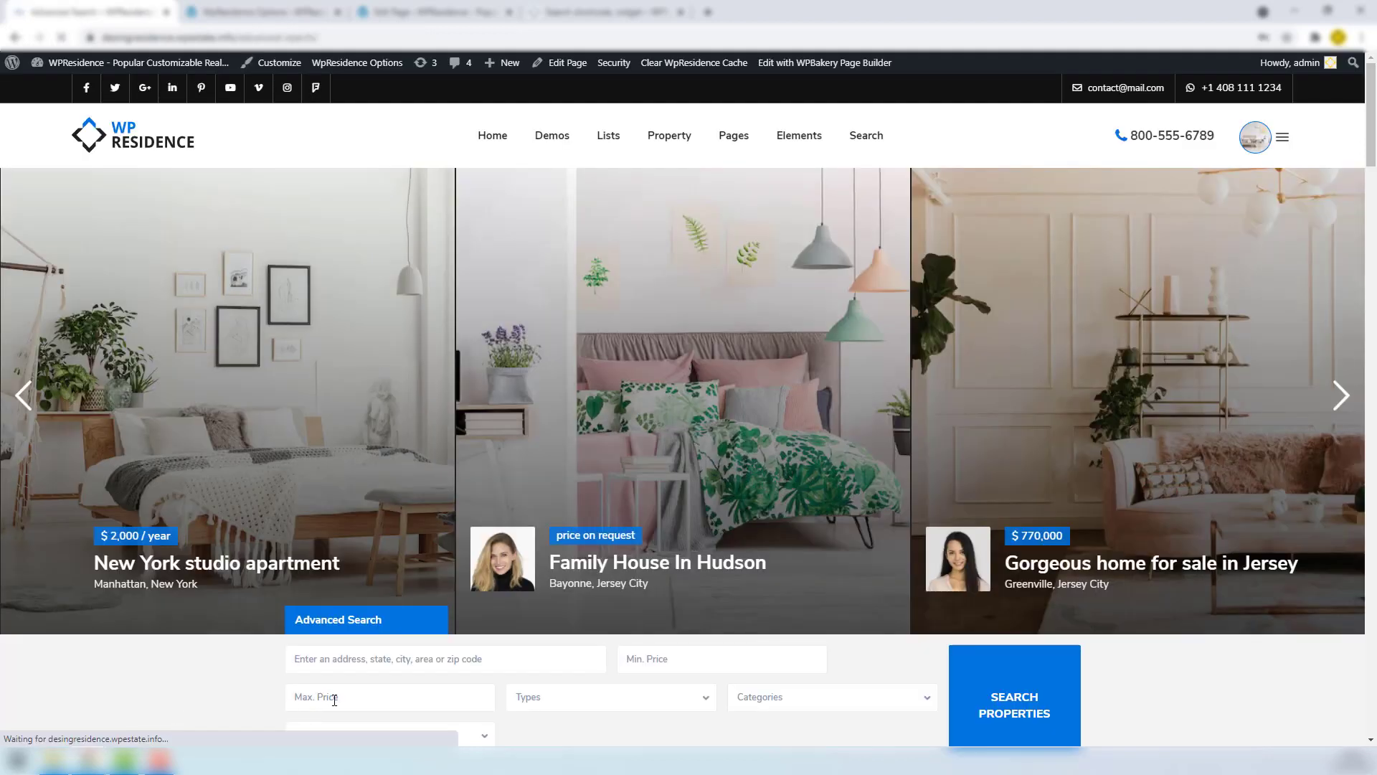
Return to the theme options, select the results-per-page value 25, then switch to the search shortcode and widget page.
{"action": "left_click", "coordinate": [279, 4]}
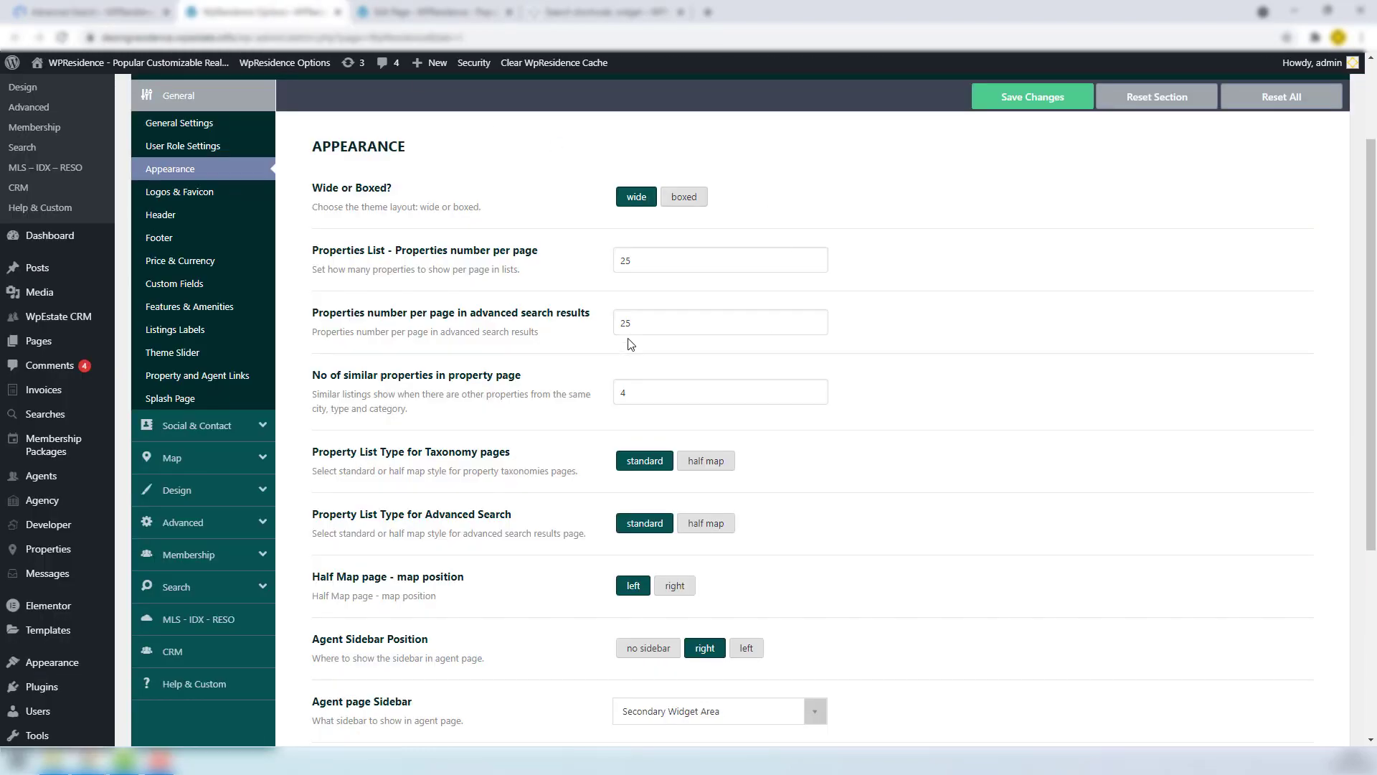
{"action": "left_click_drag", "start_coordinate": [695, 316], "coordinate": [594, 326]}
{"action": "key", "text": "ctrl+4"}
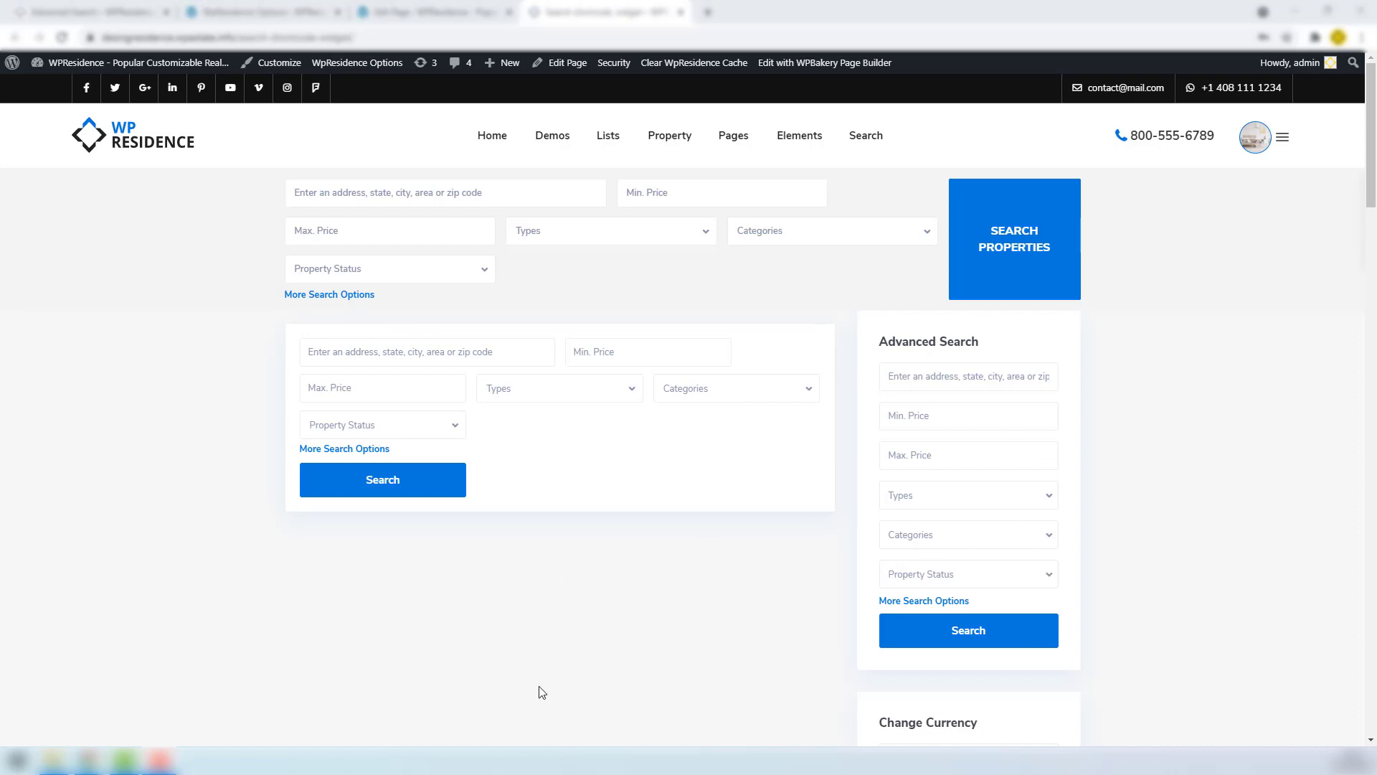
Preview the page at phone width in DevTools, then open the Half Map Property List grid view.
{"action": "right_click", "coordinate": [349, 670]}
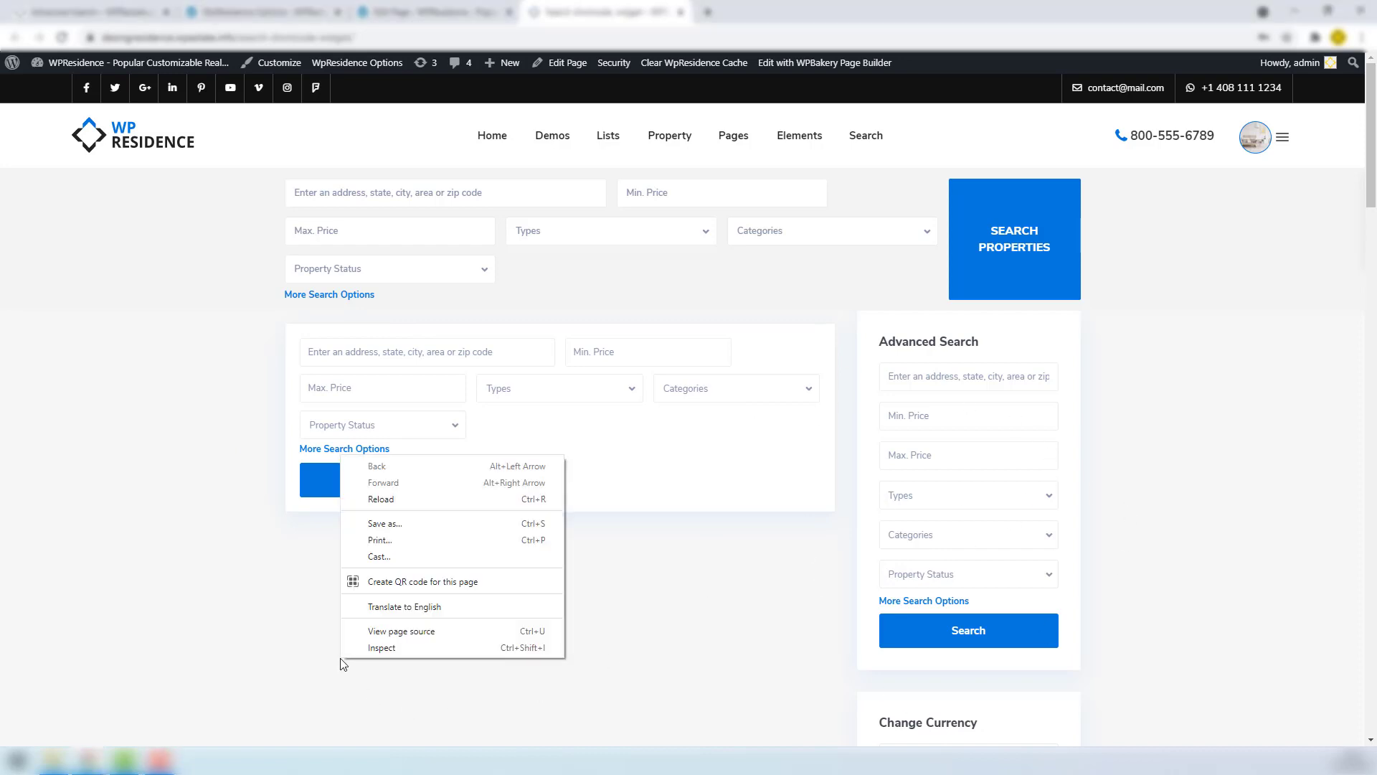
{"action": "left_click", "coordinate": [392, 653]}
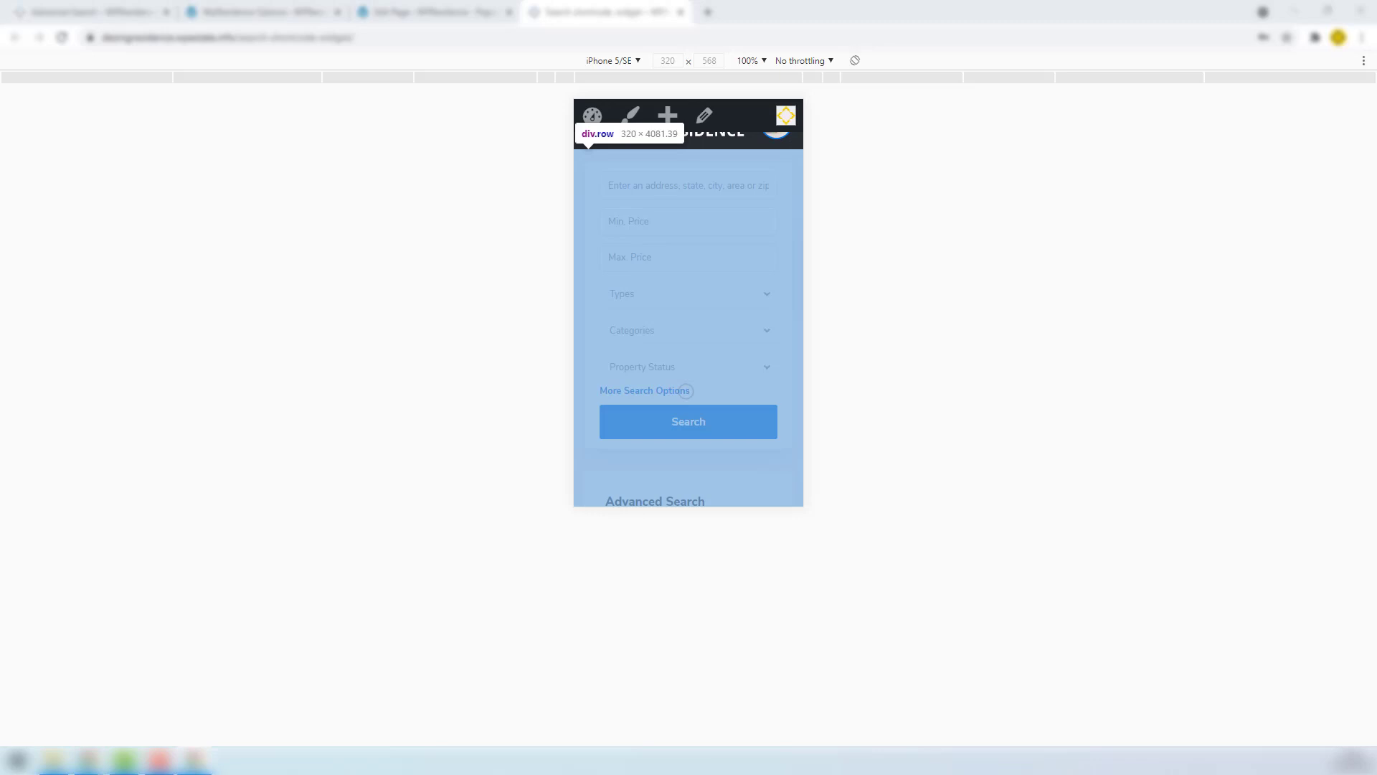
{"action": "key", "text": "ctrl+shift+m"}
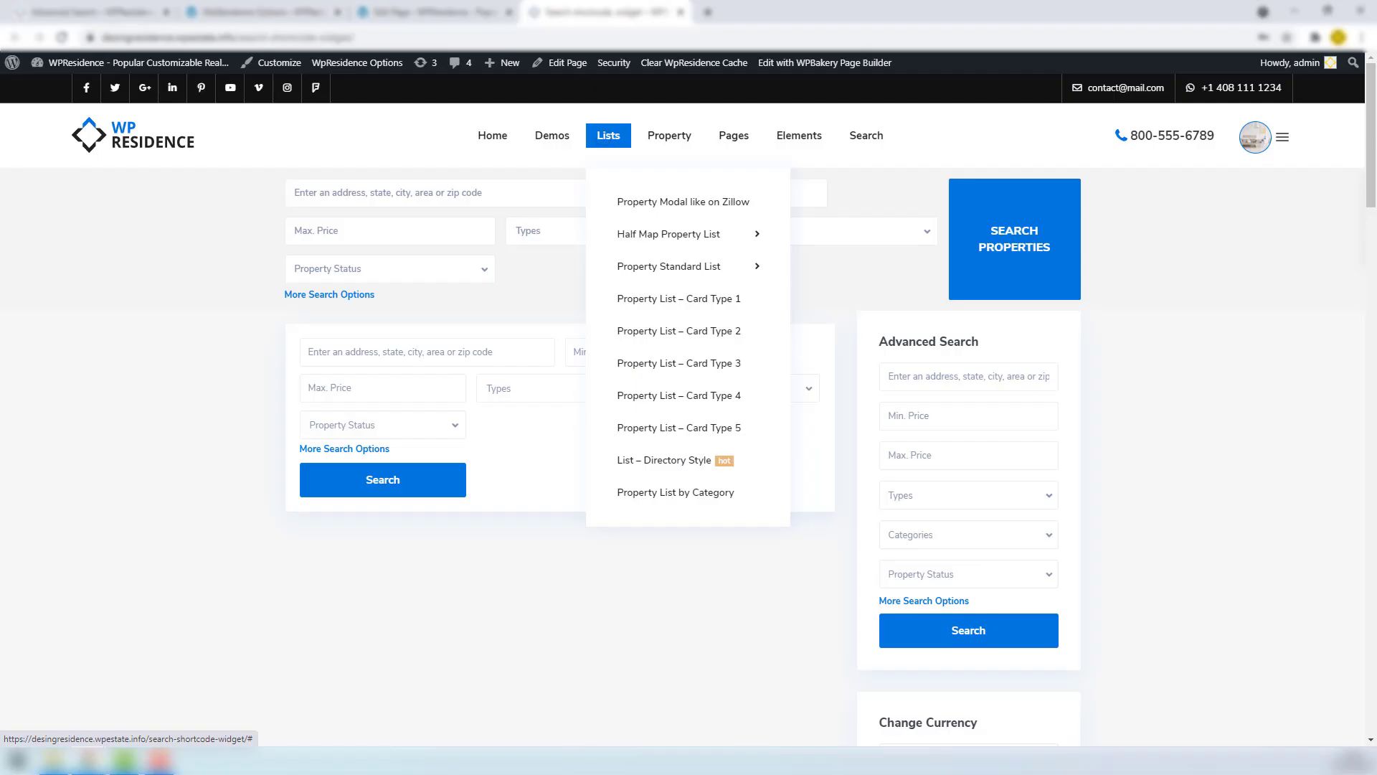
{"action": "mouse_move", "coordinate": [678, 234]}
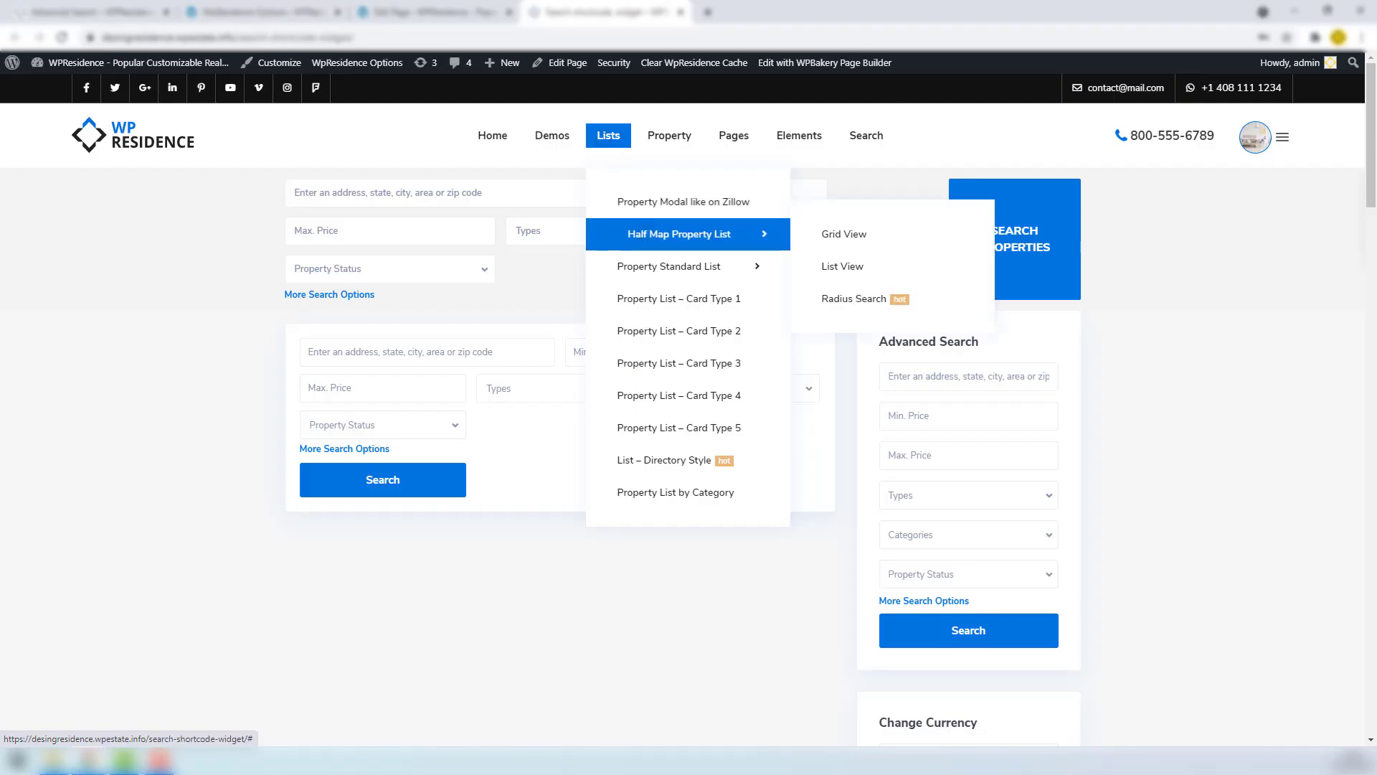
{"action": "left_click", "coordinate": [855, 234]}
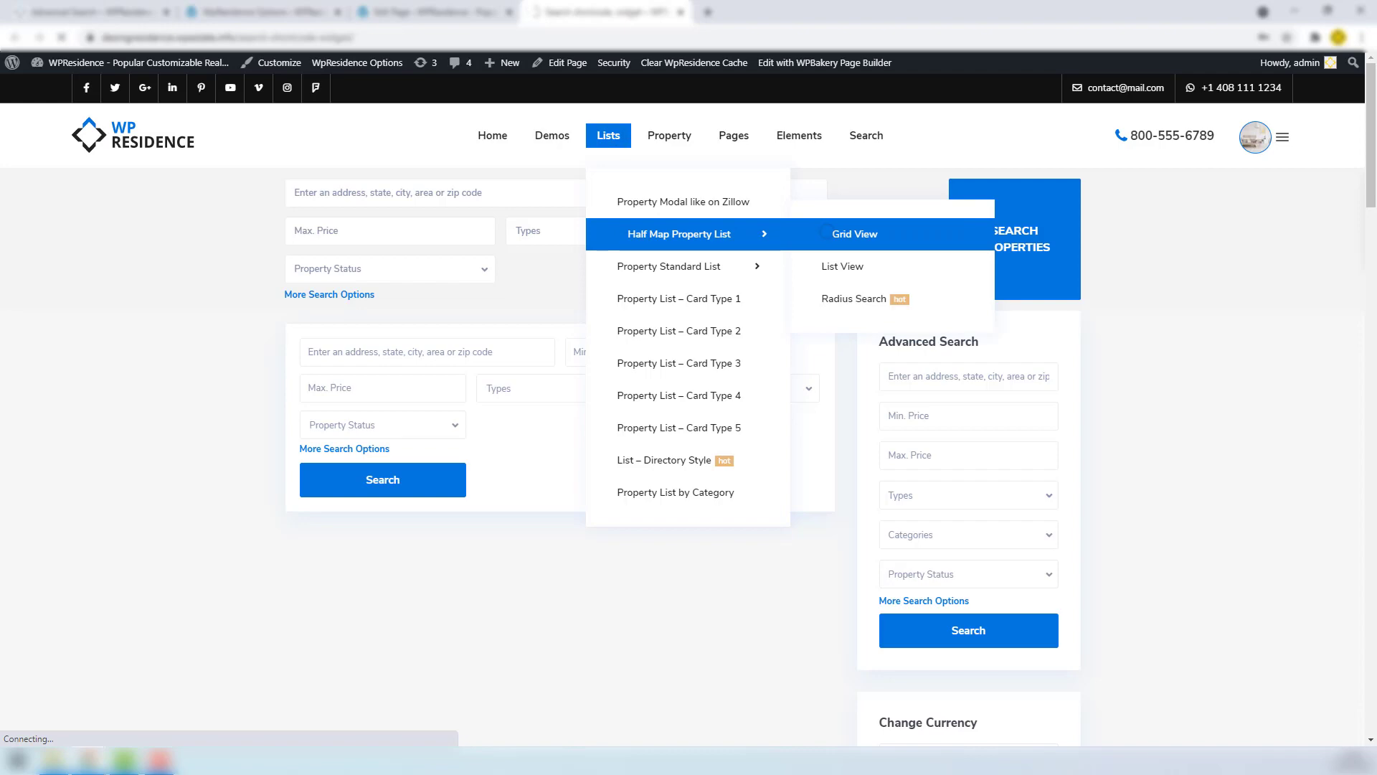